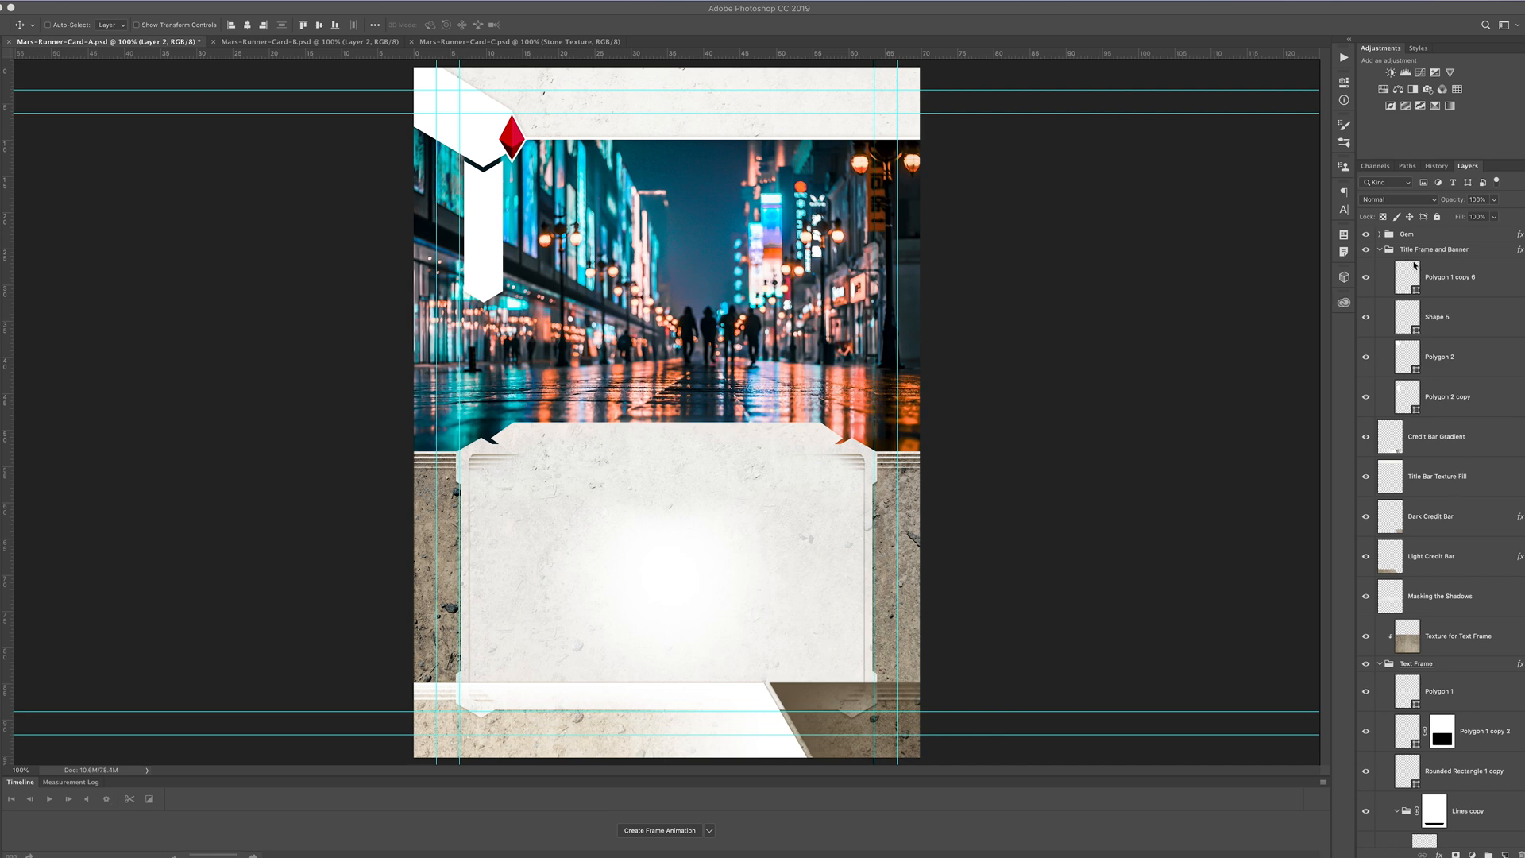
Collapse the Title Frame and Banner and Text Frame layer groups, and compare the Mars-Runner-Card-A, B and C documents
left_click(1380, 250)
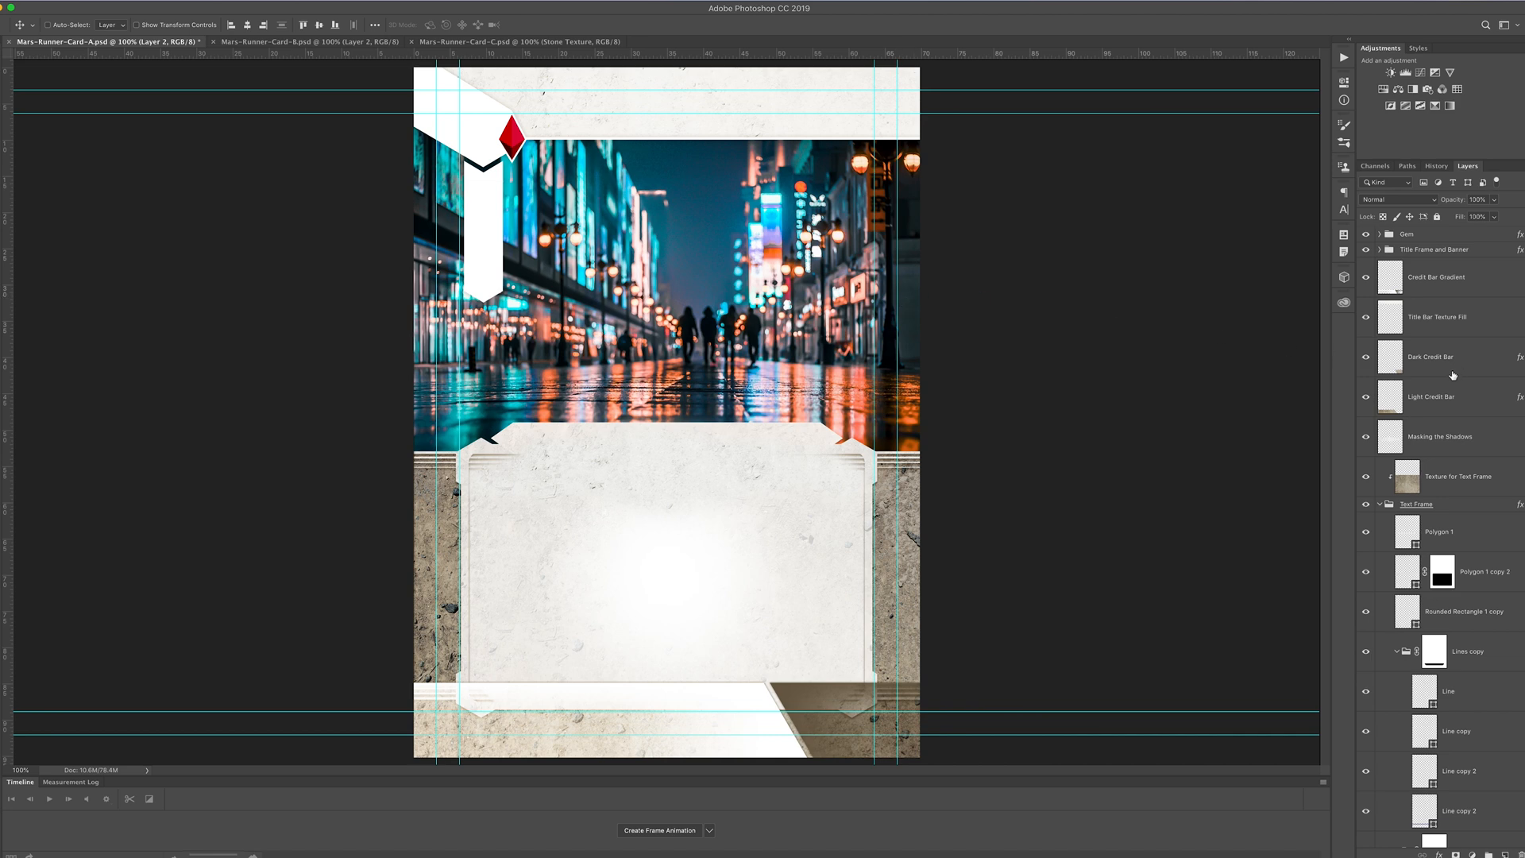
left_click(1381, 505)
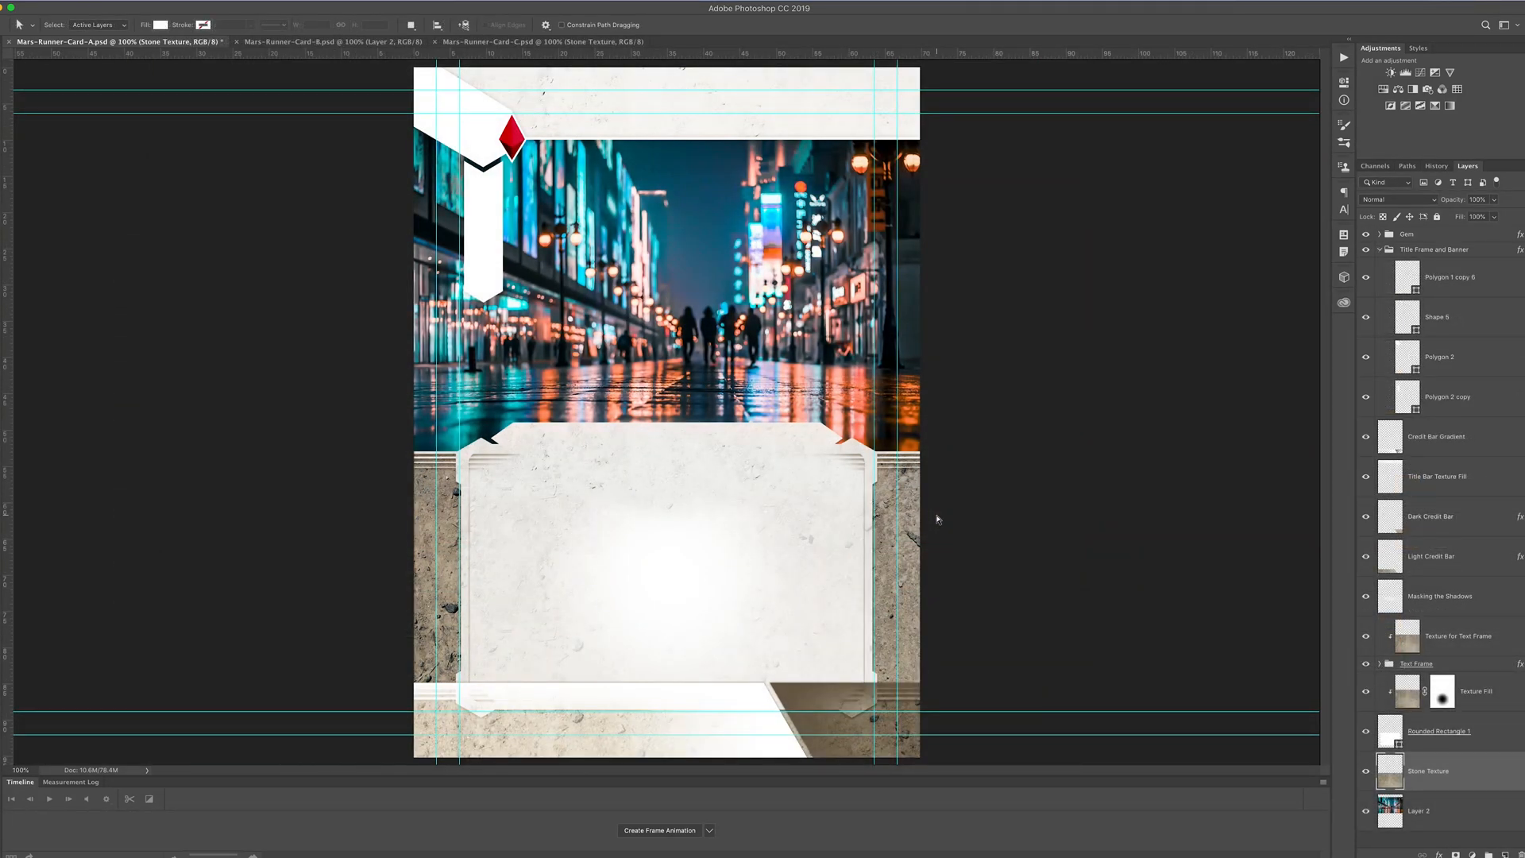
left_click(352, 46)
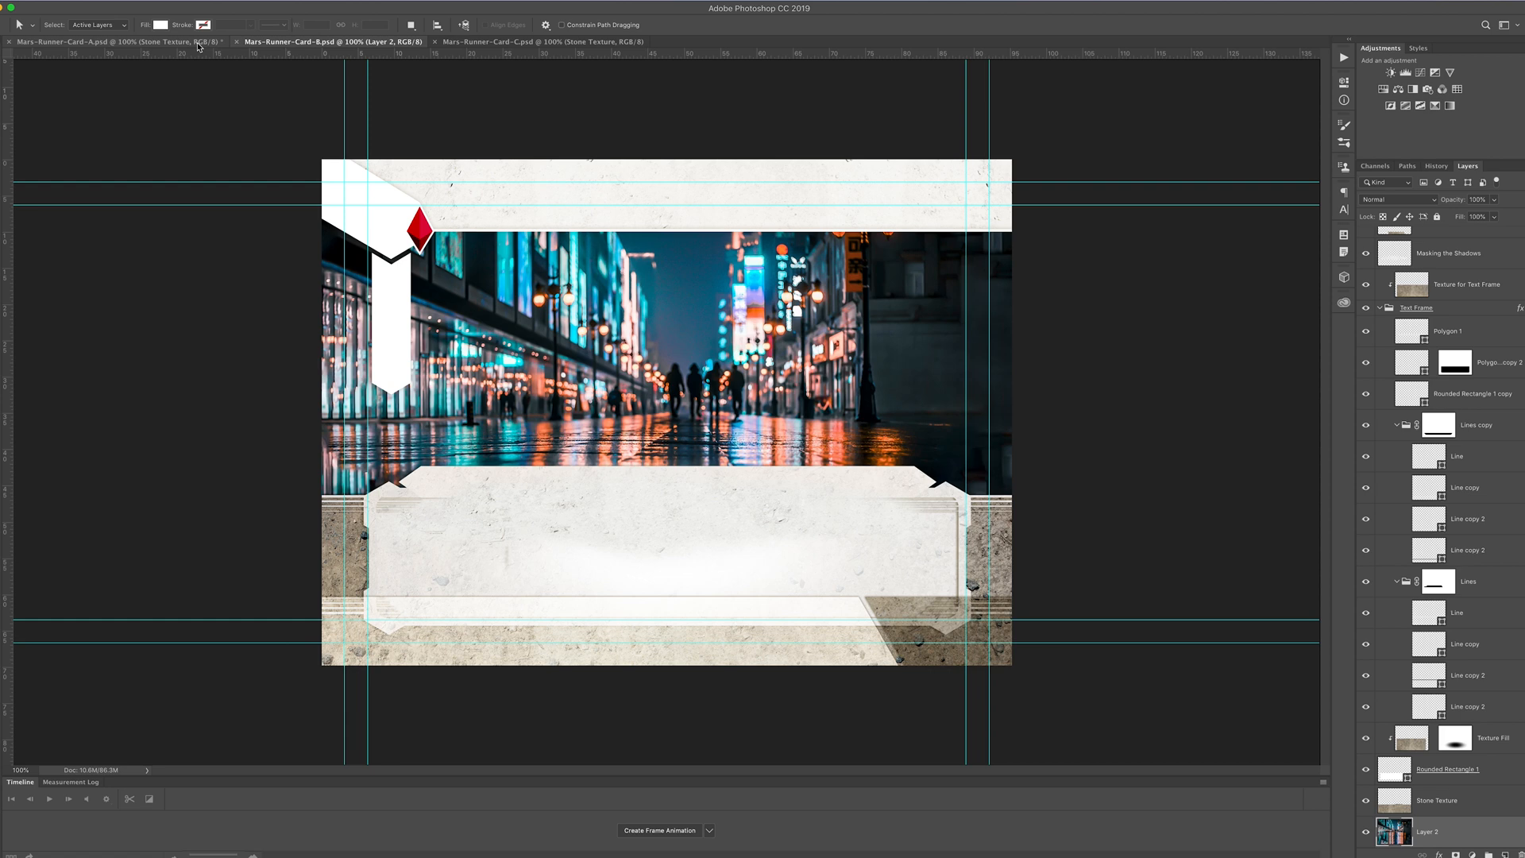
left_click(469, 43)
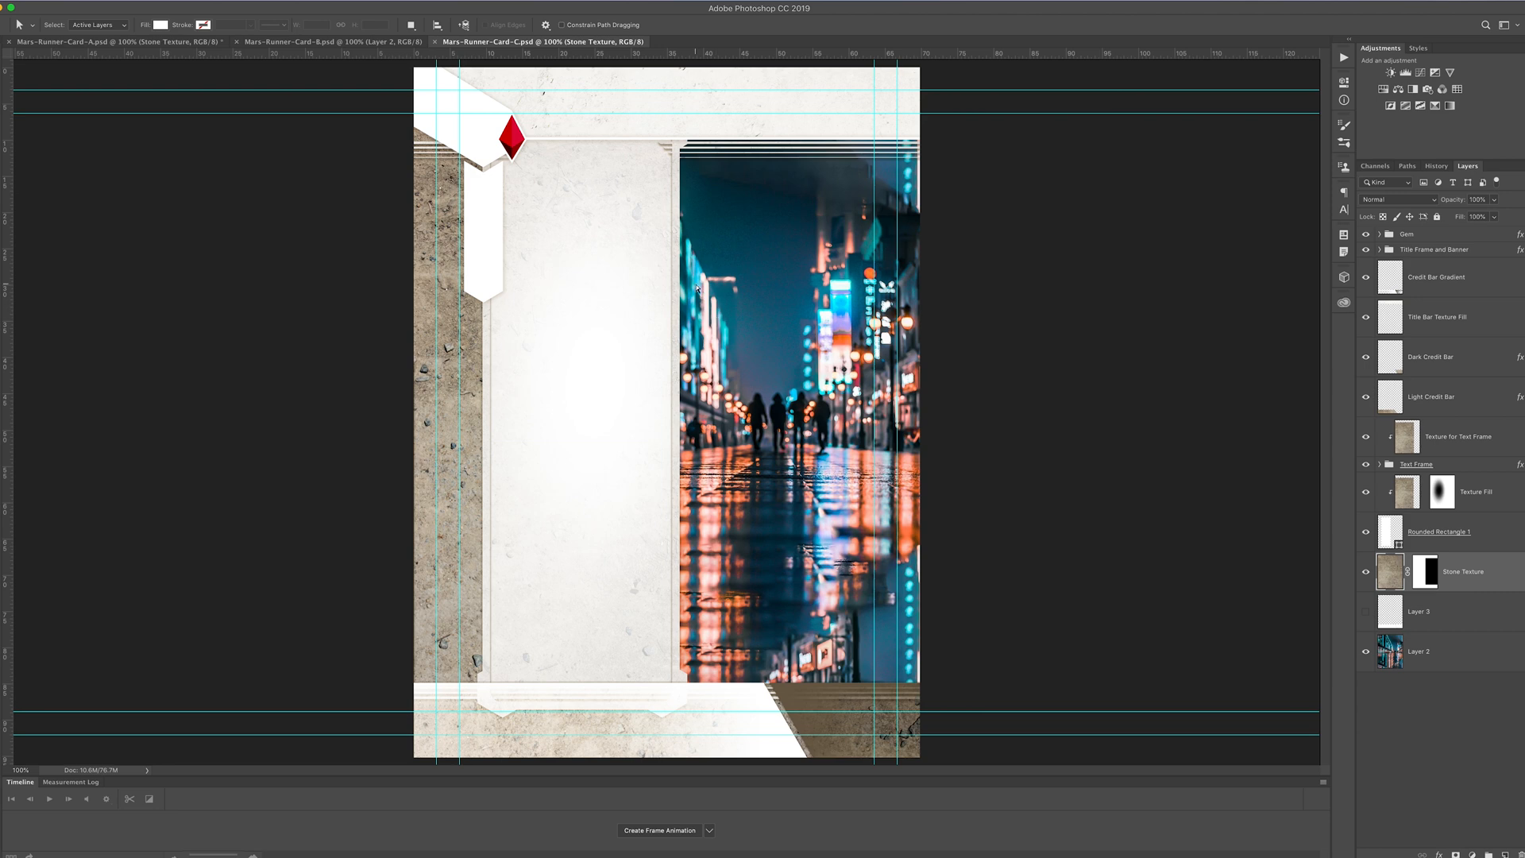
left_click(343, 43)
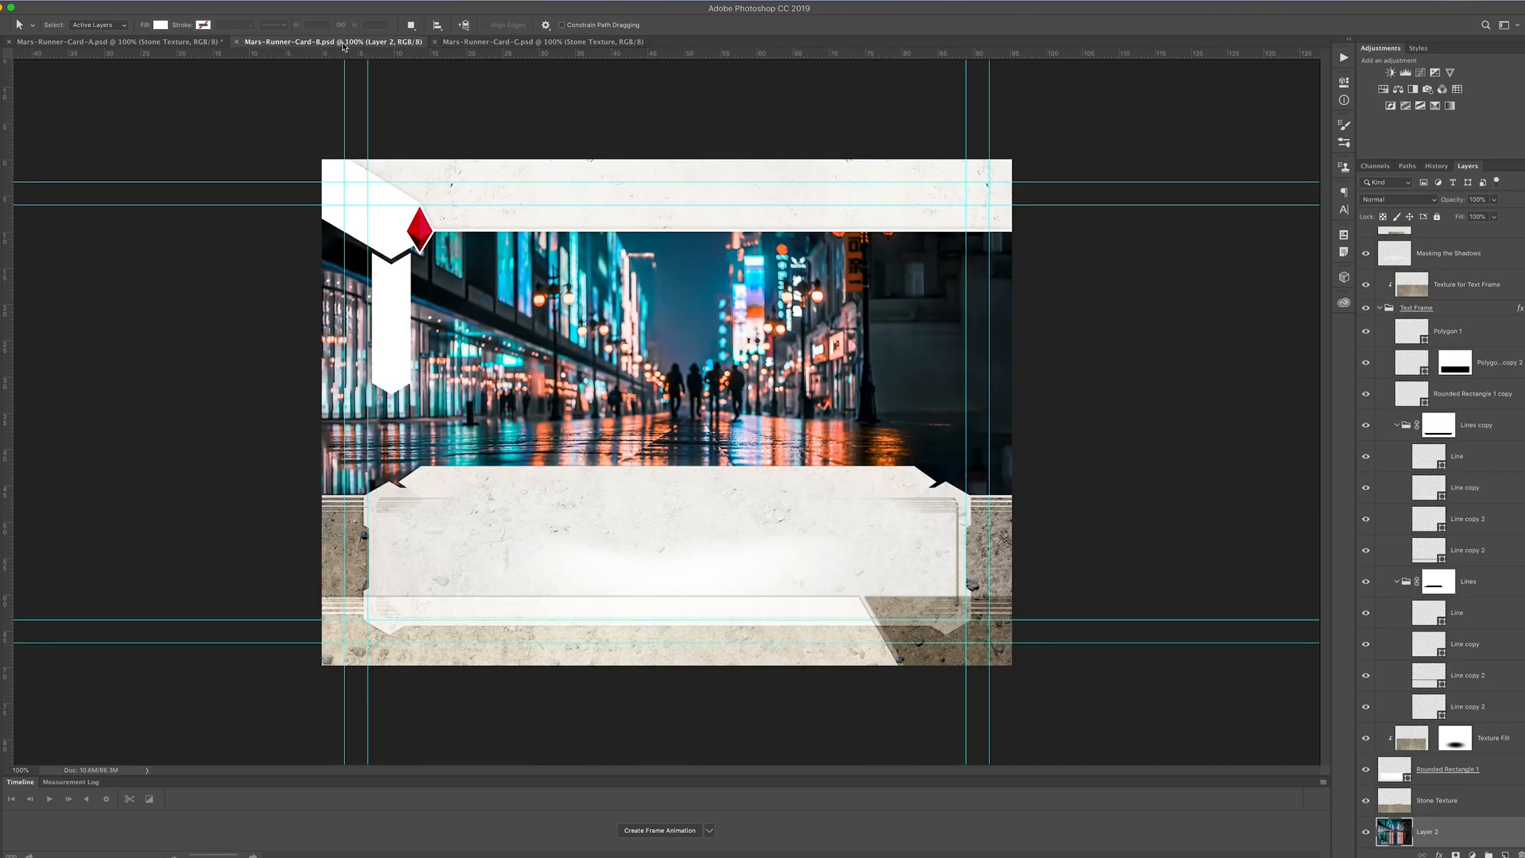
left_click(161, 46)
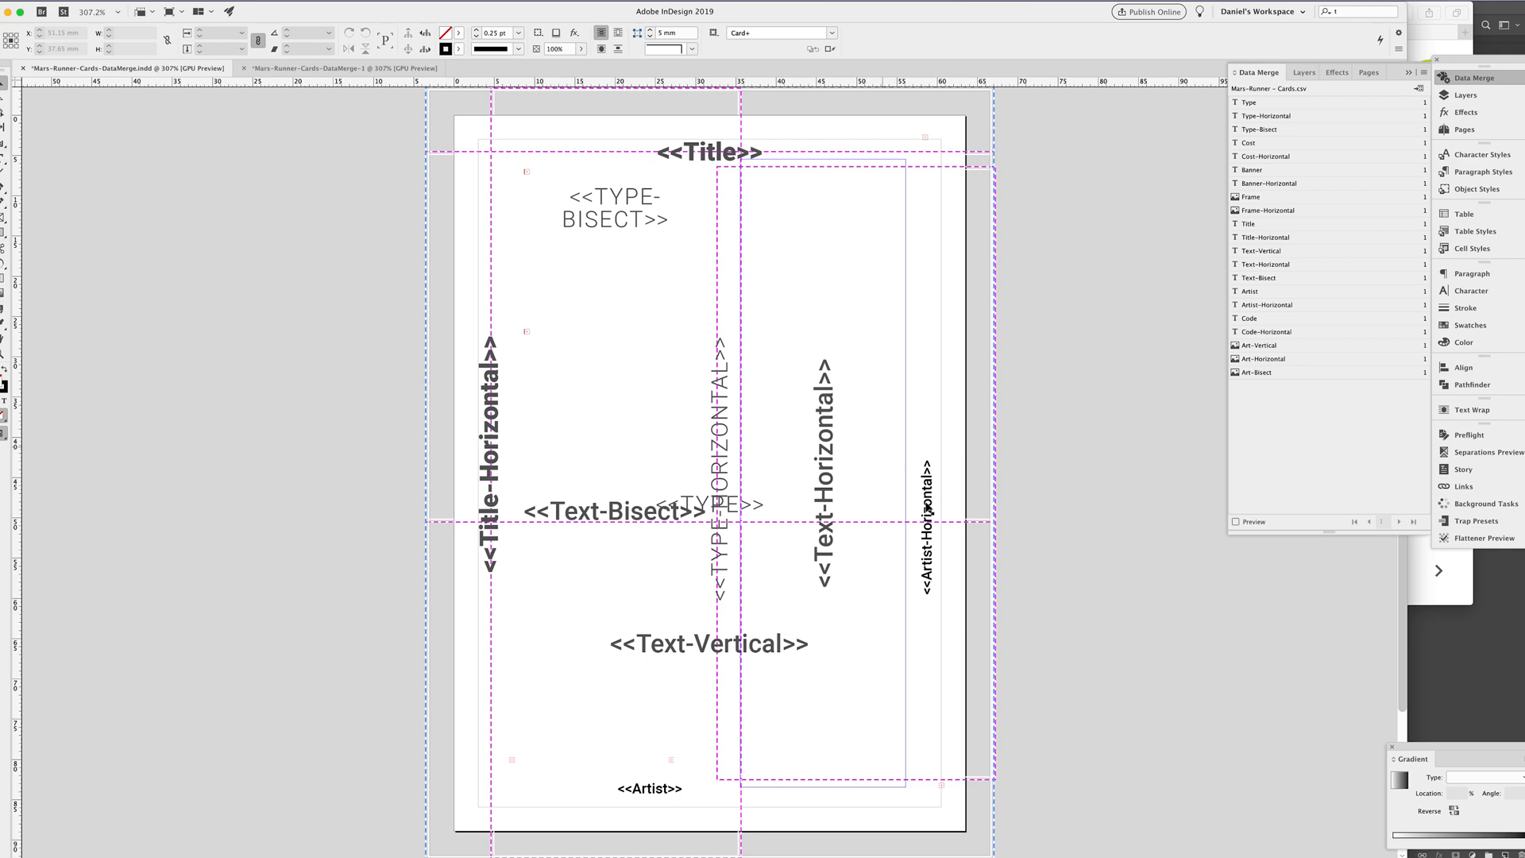
Turn on the data merge preview and display the card page in Preview screen mode without guides or frame edges
left_click(1257, 524)
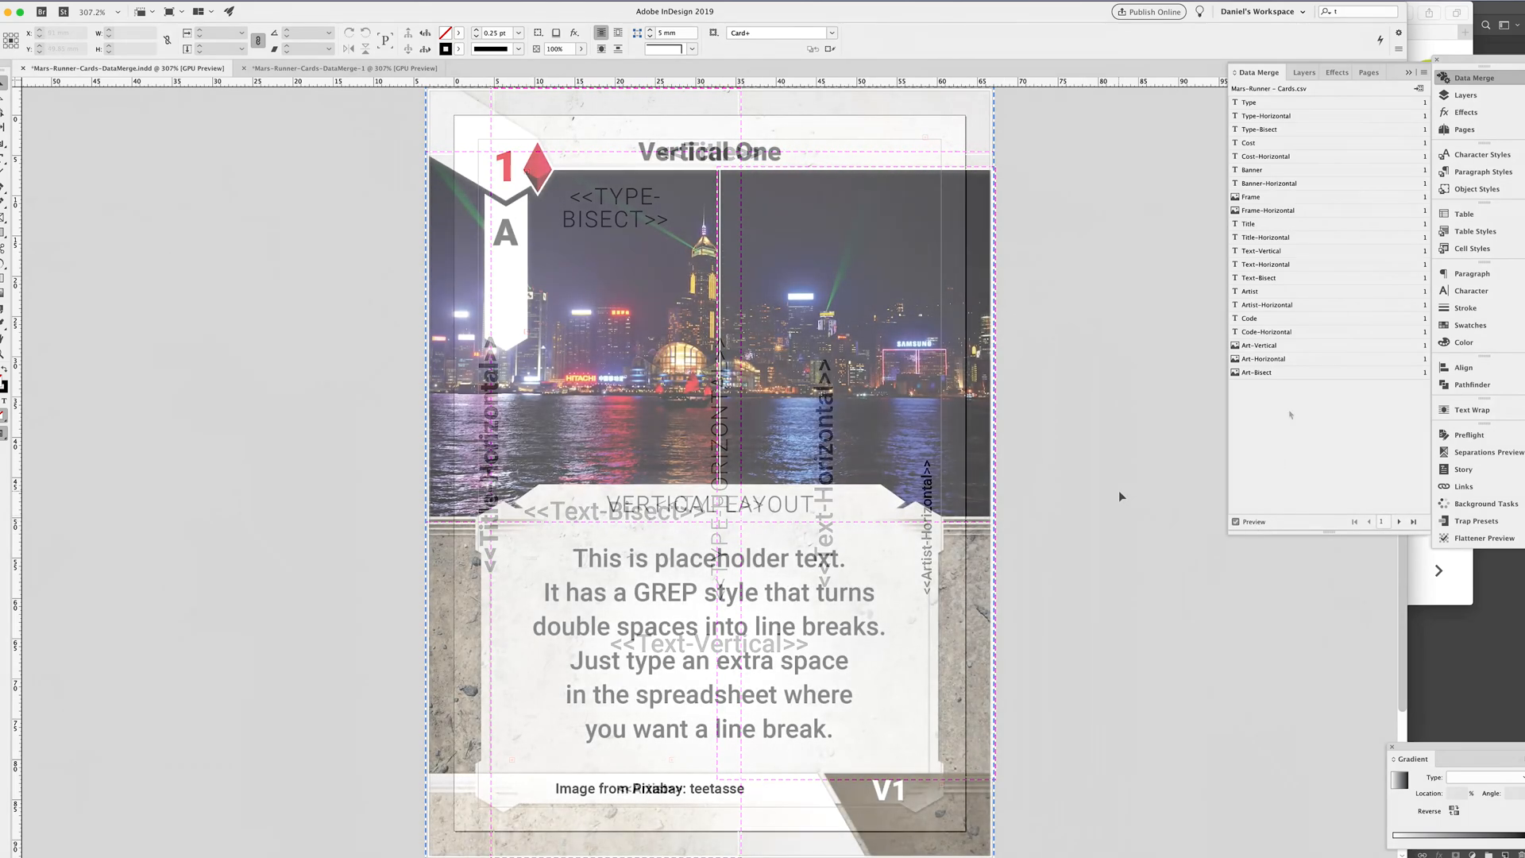
key("w")
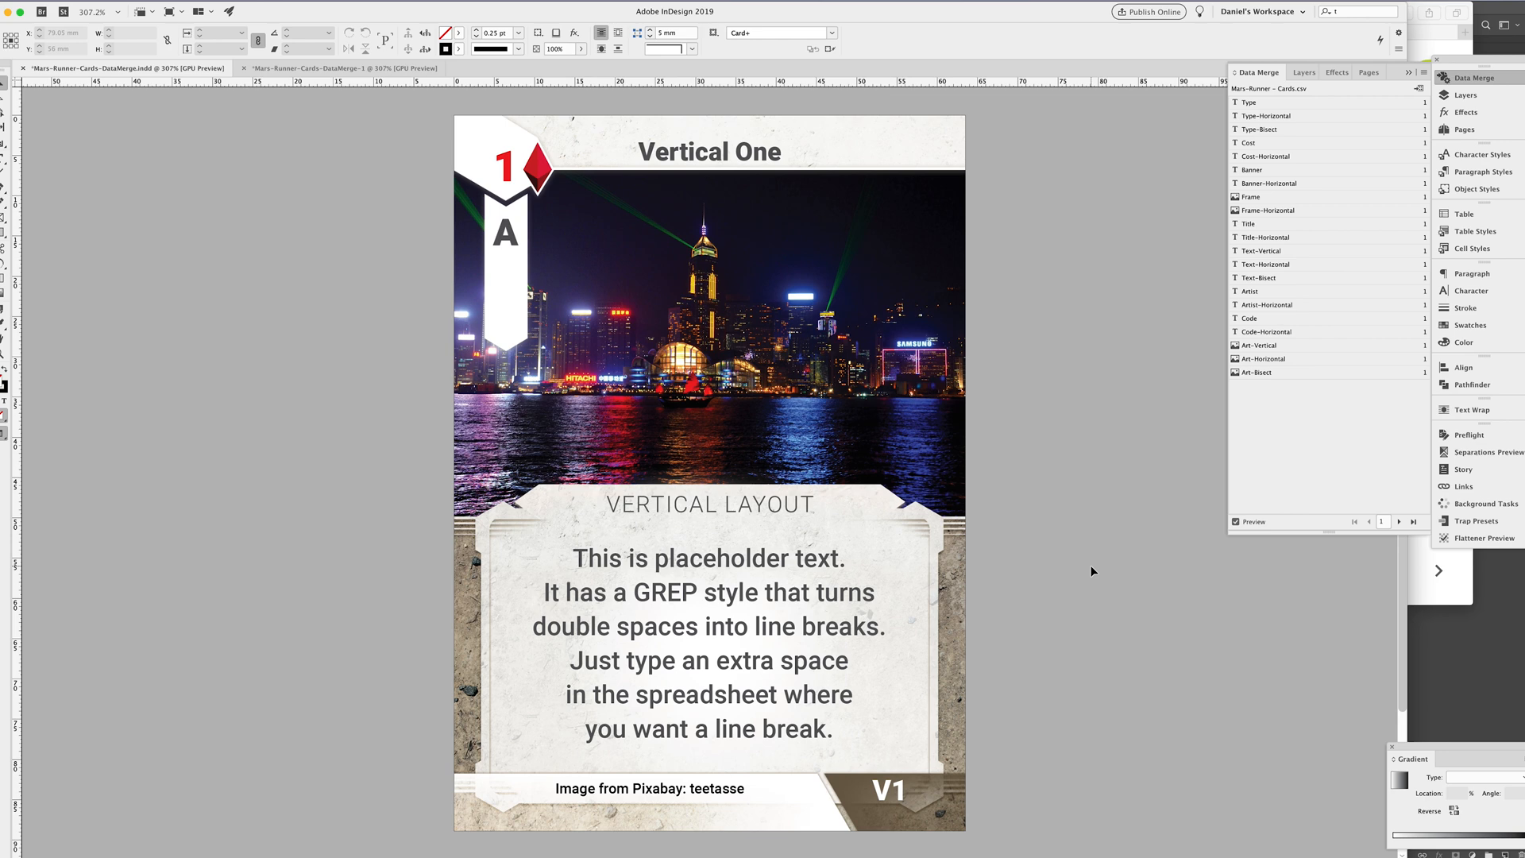
Page through the merged card records one by one up to record 9 and back to record 6
left_click(1397, 522)
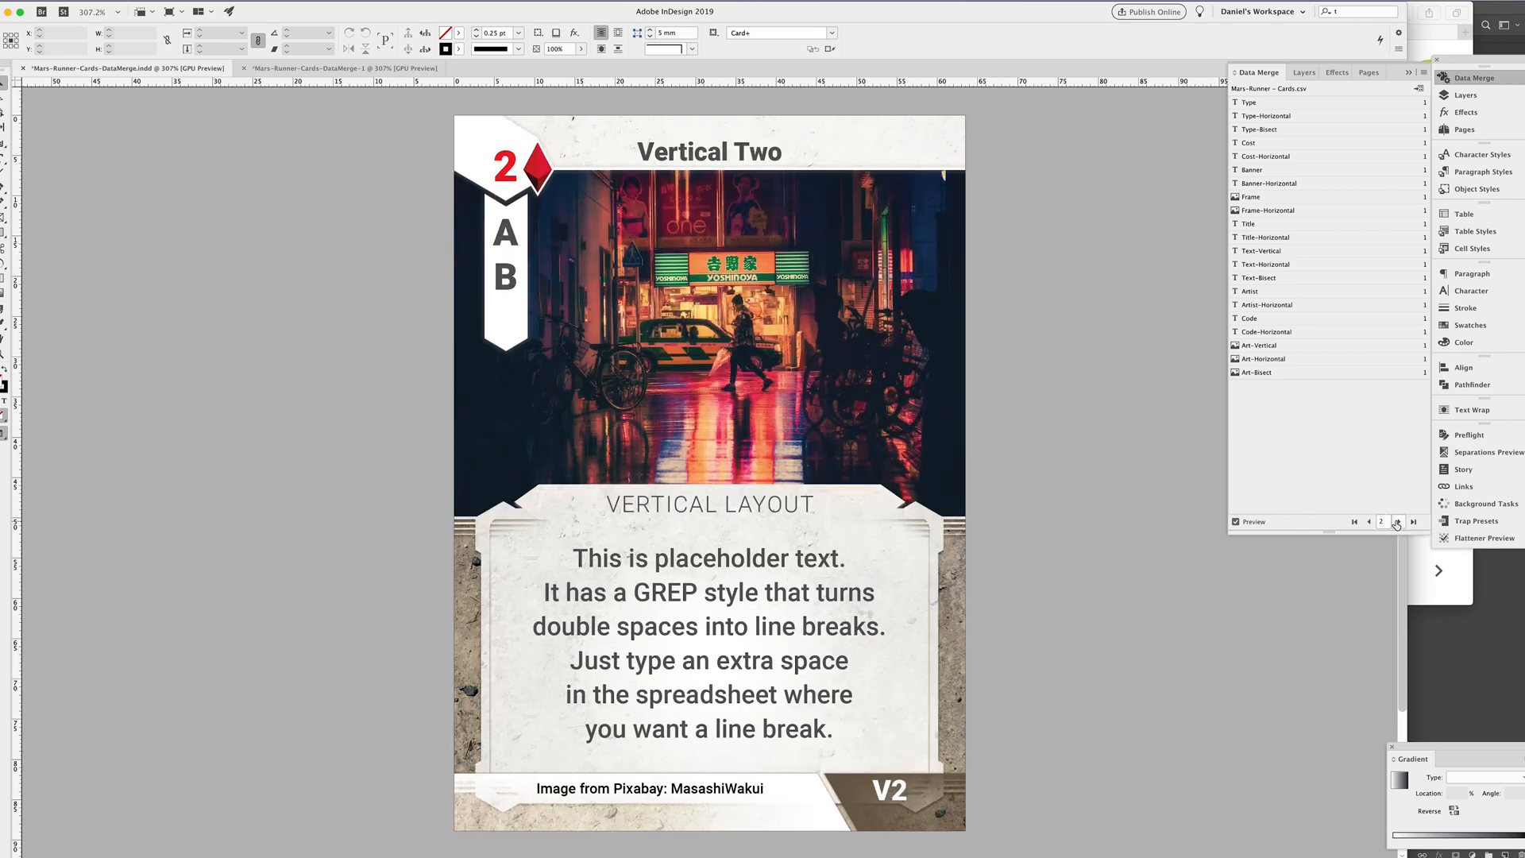
left_click(1397, 521)
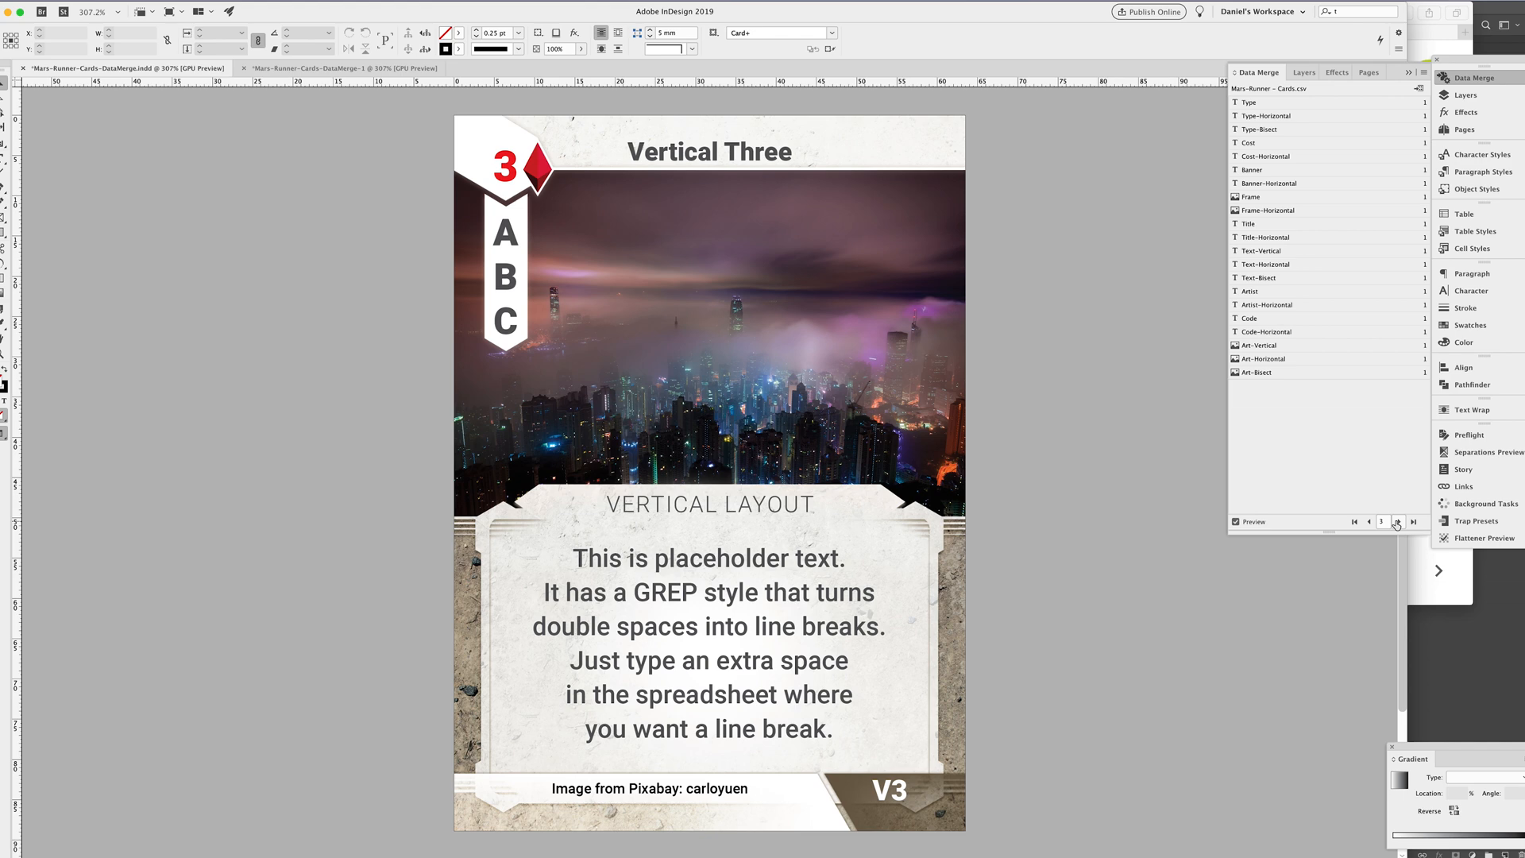
left_click(1396, 522)
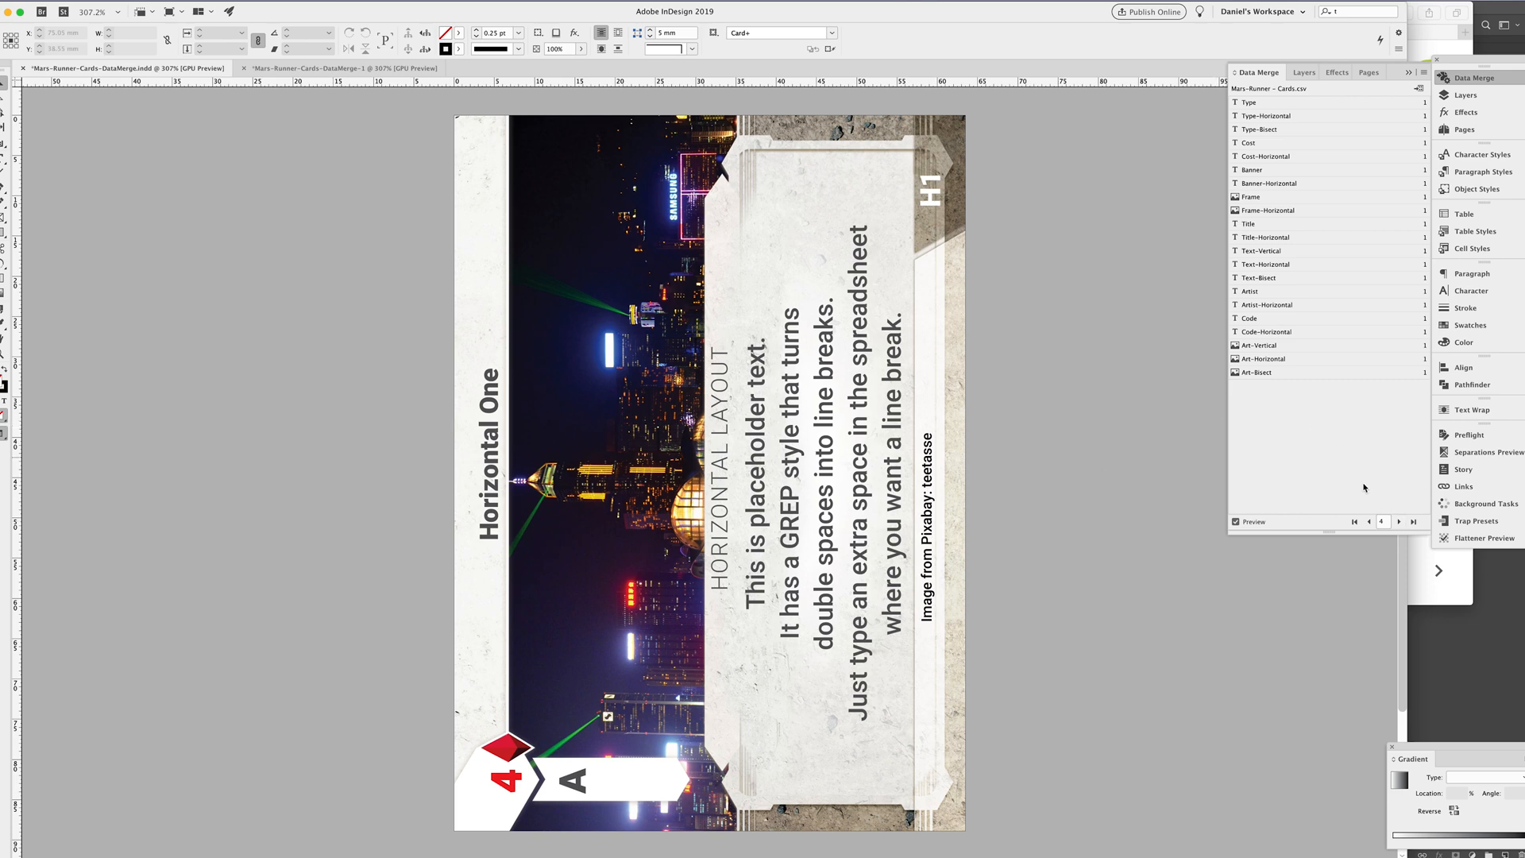
left_click(1397, 522)
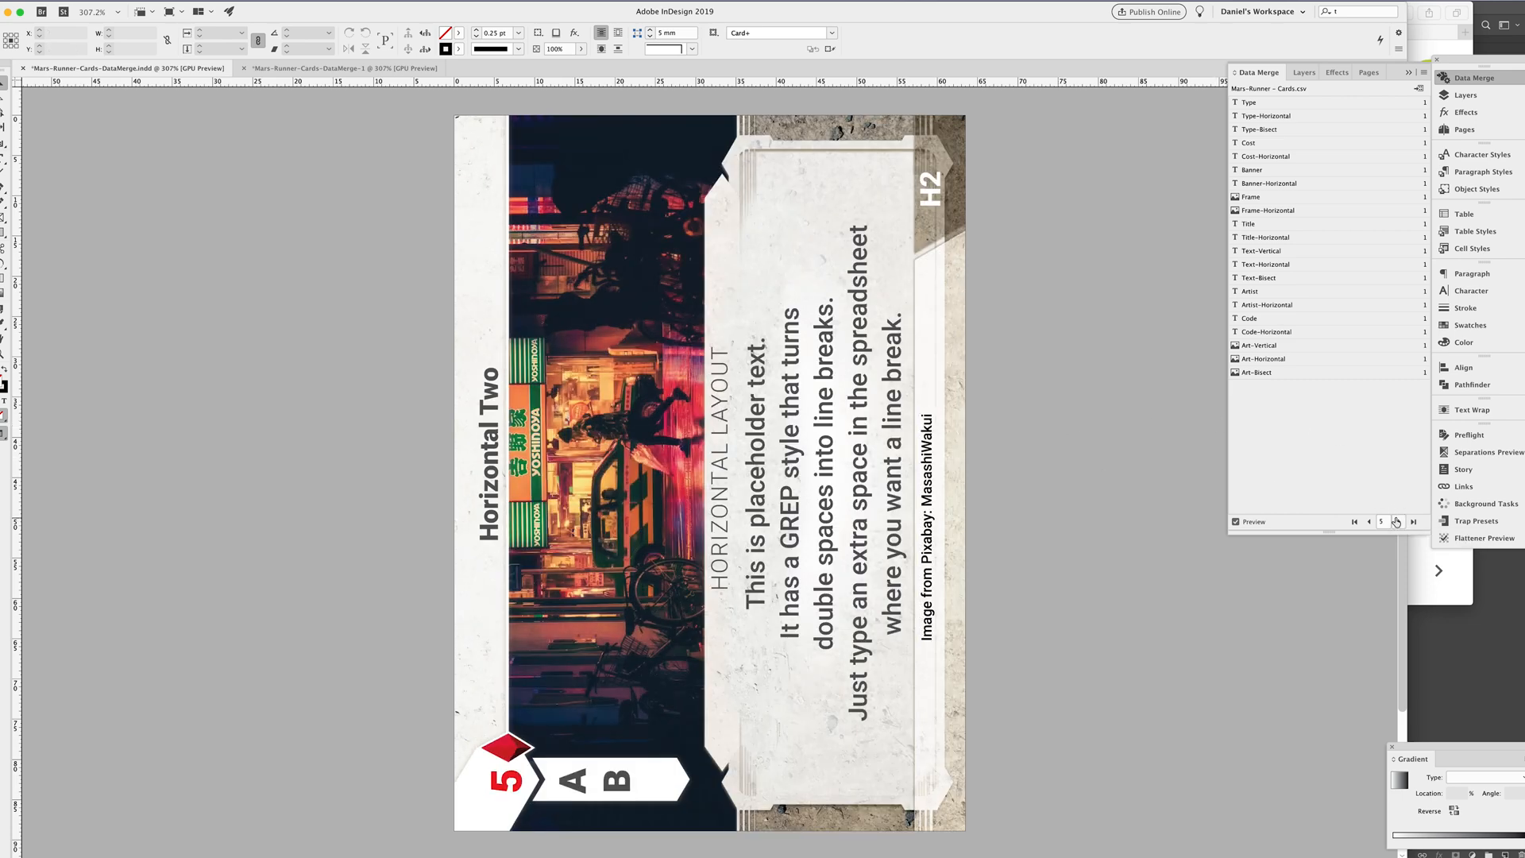
left_click(1397, 522)
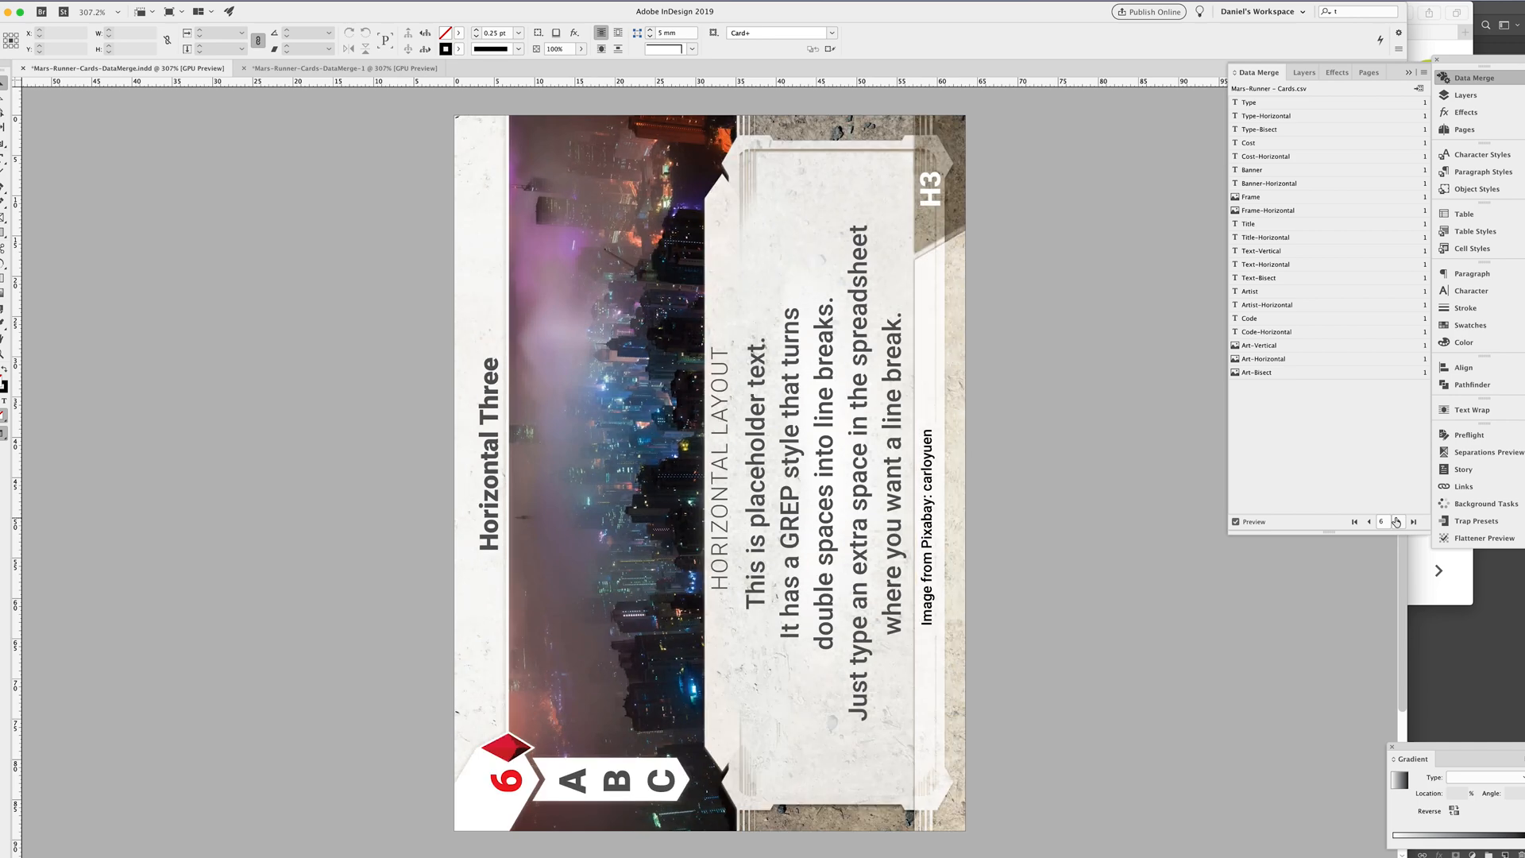
left_click(1397, 522)
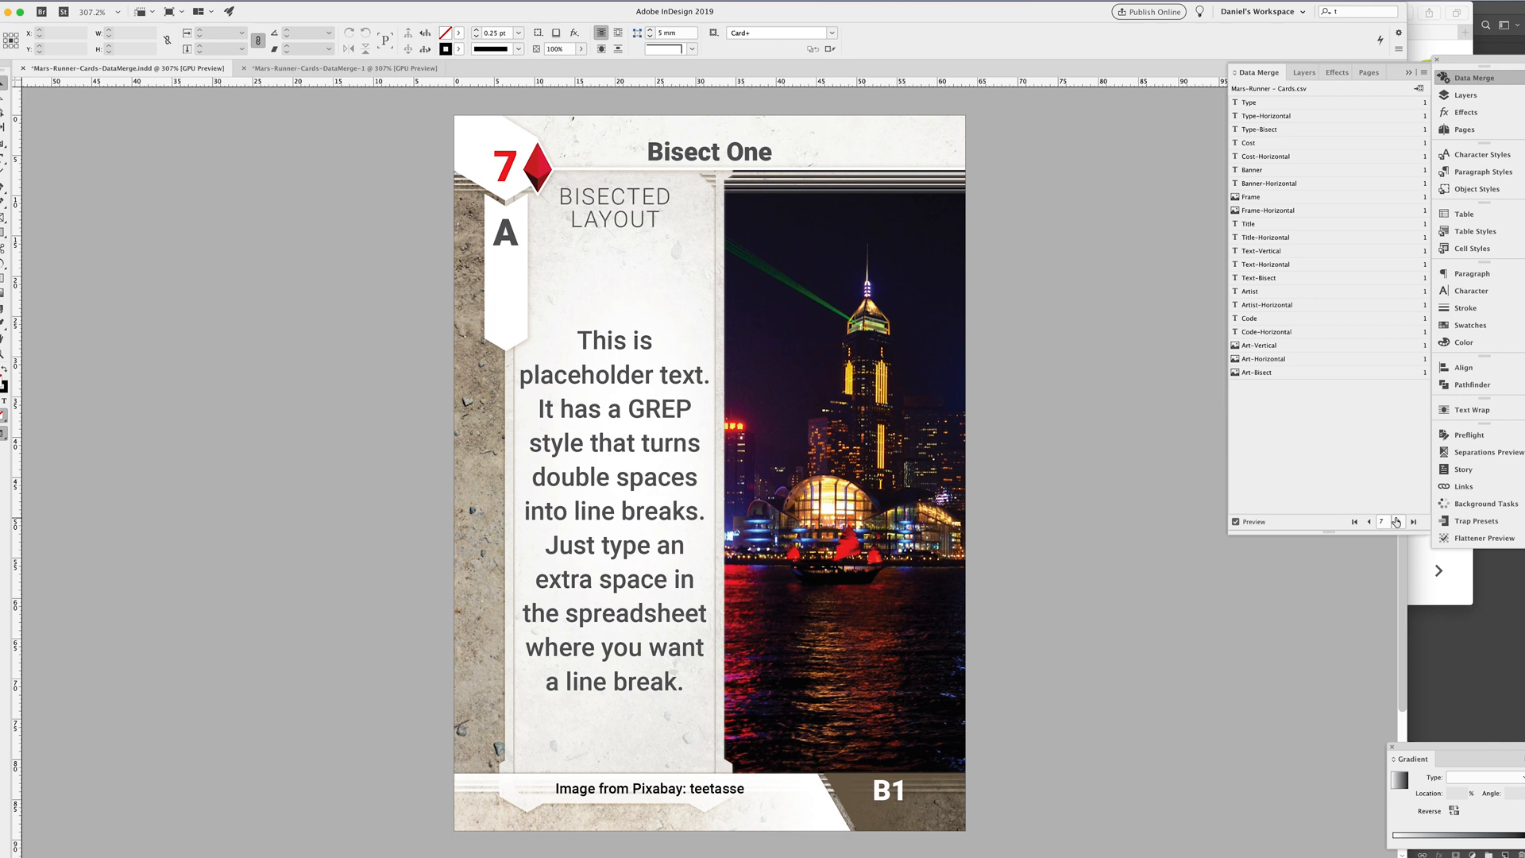
left_click(1397, 522)
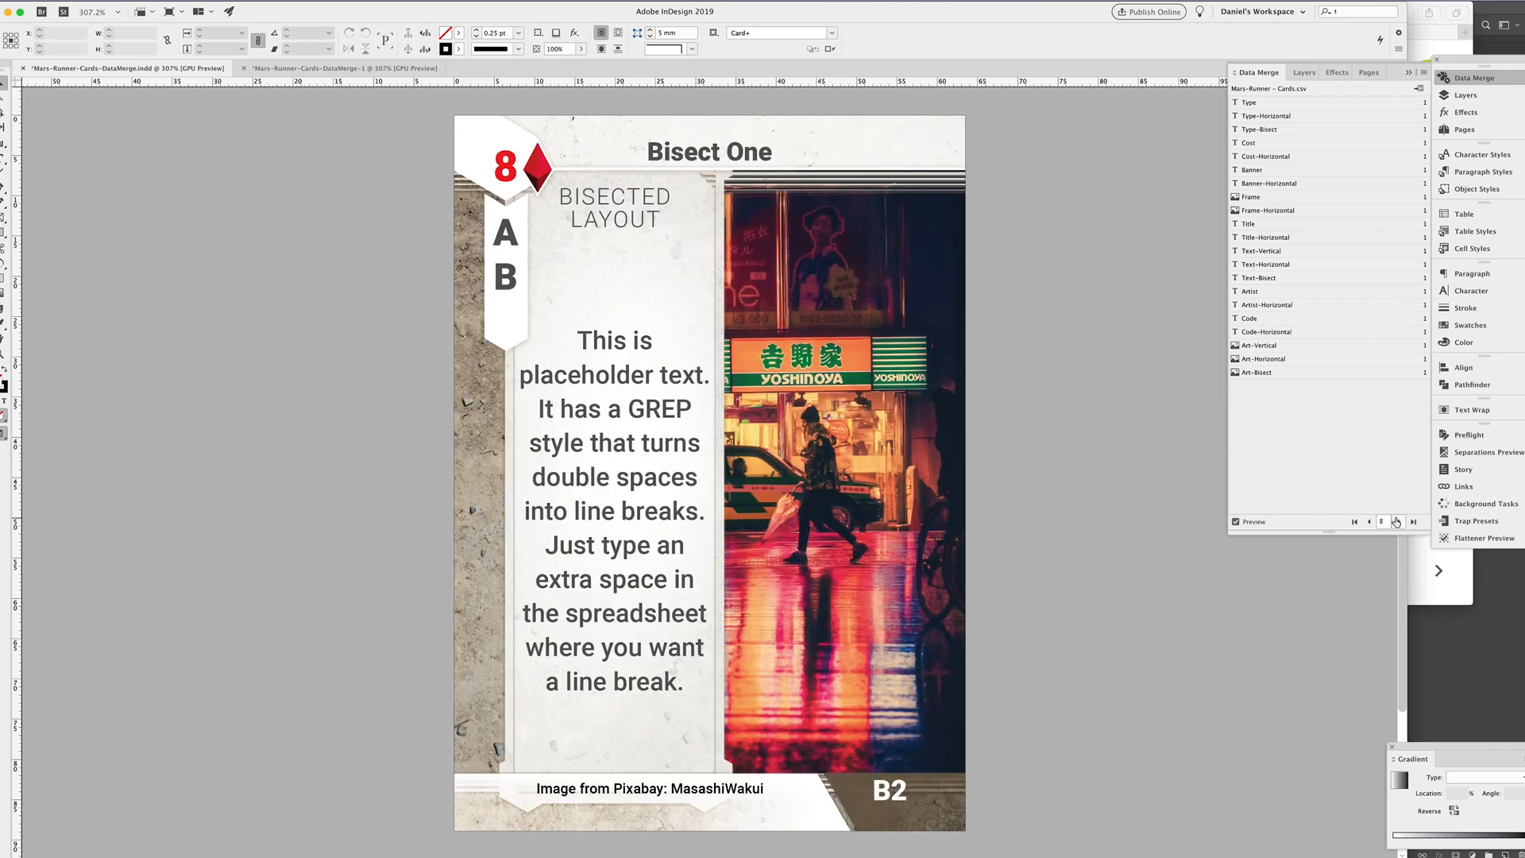
left_click(1396, 522)
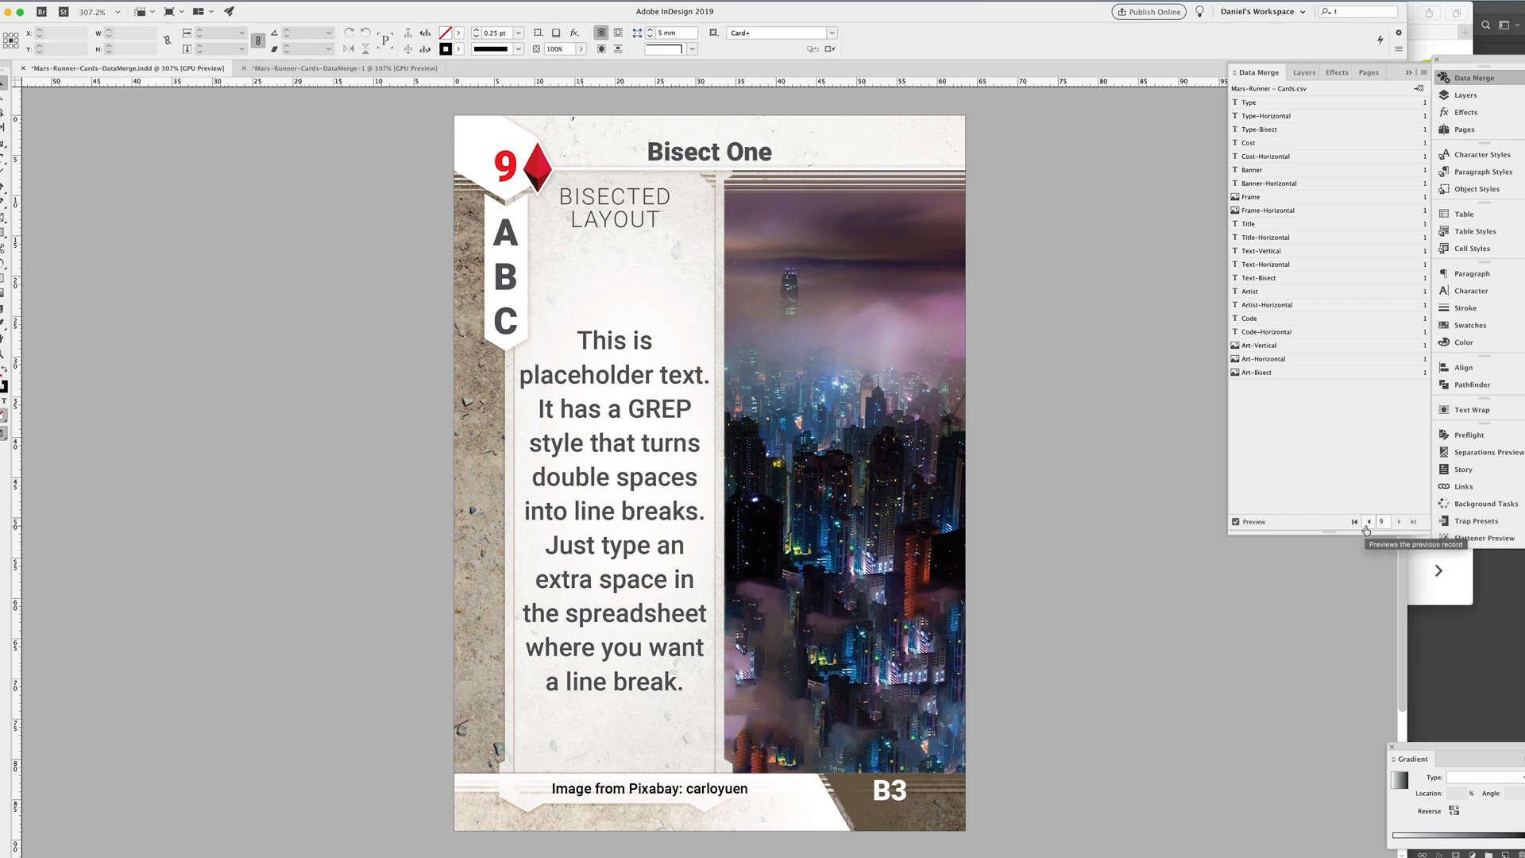
left_click(1368, 522)
left_click(1368, 522)
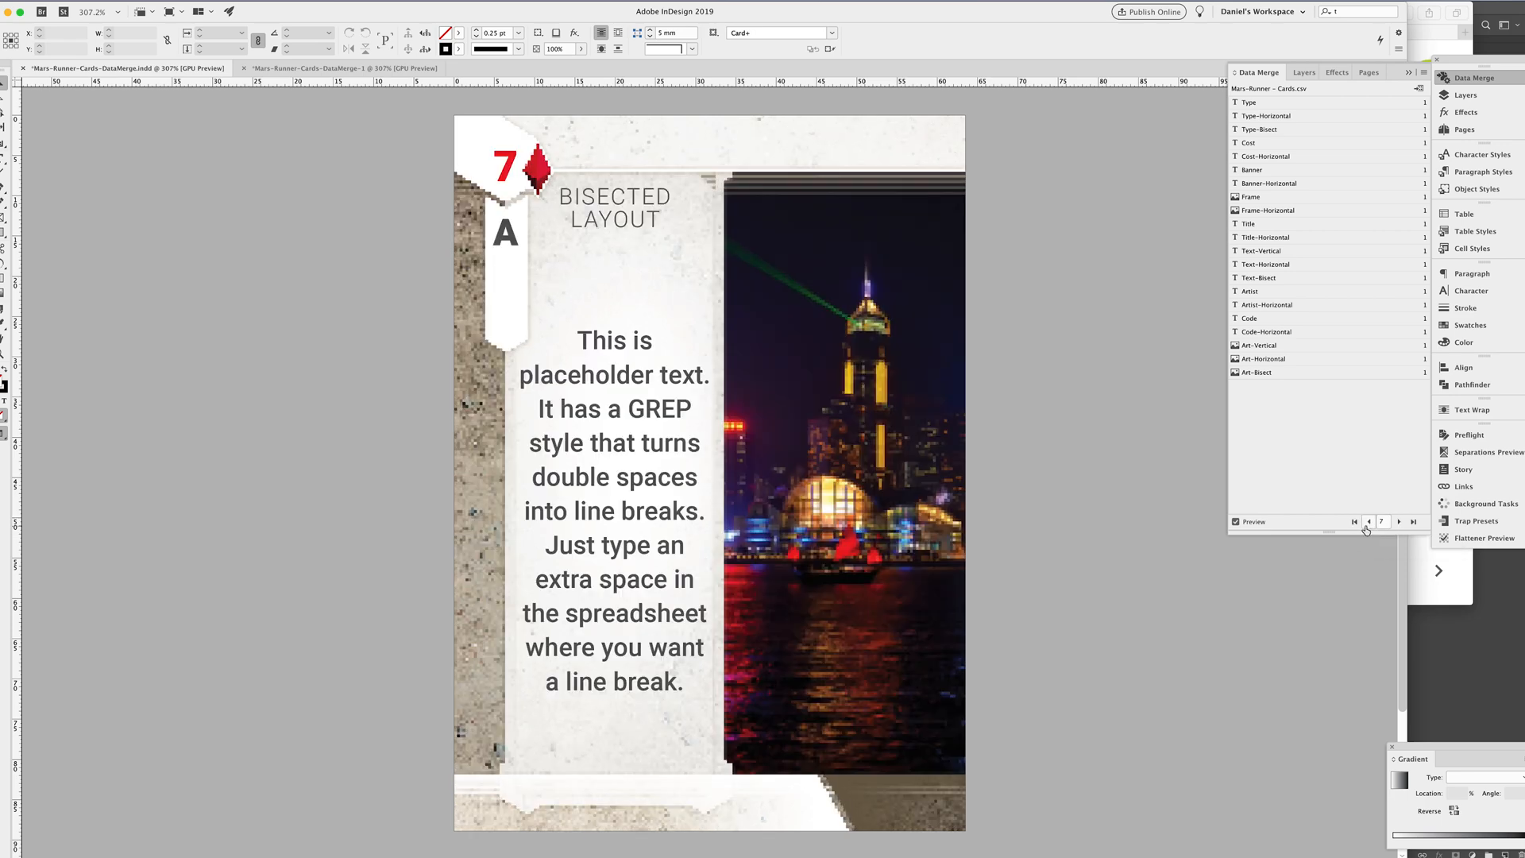
left_click(1368, 522)
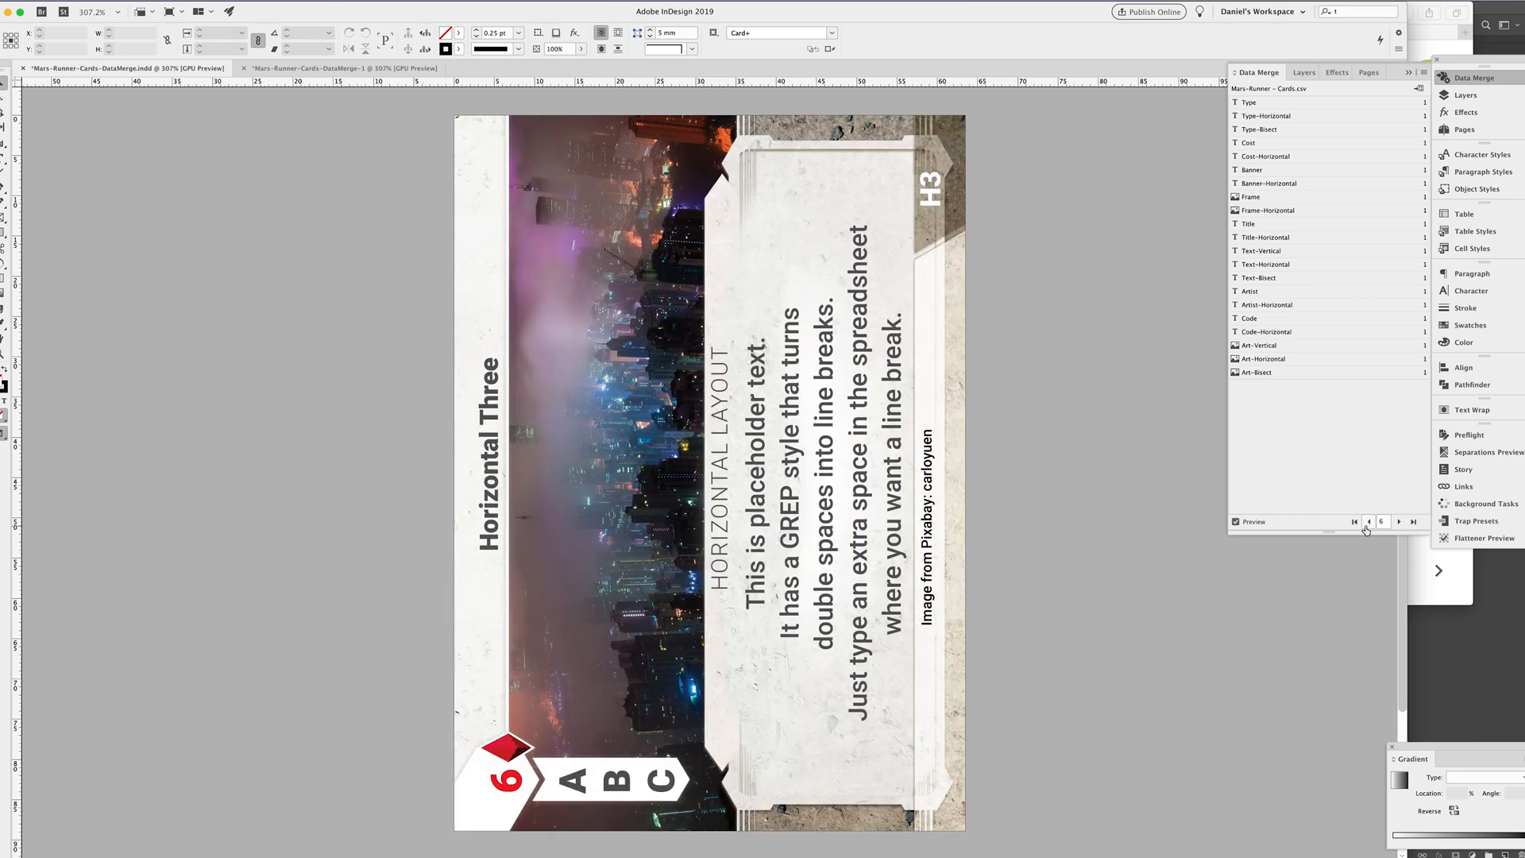
Switch to the Mars-Runner sheet in Google Sheets and examine the first Bisect One title and the Type column's header and entries
key("super+Tab")
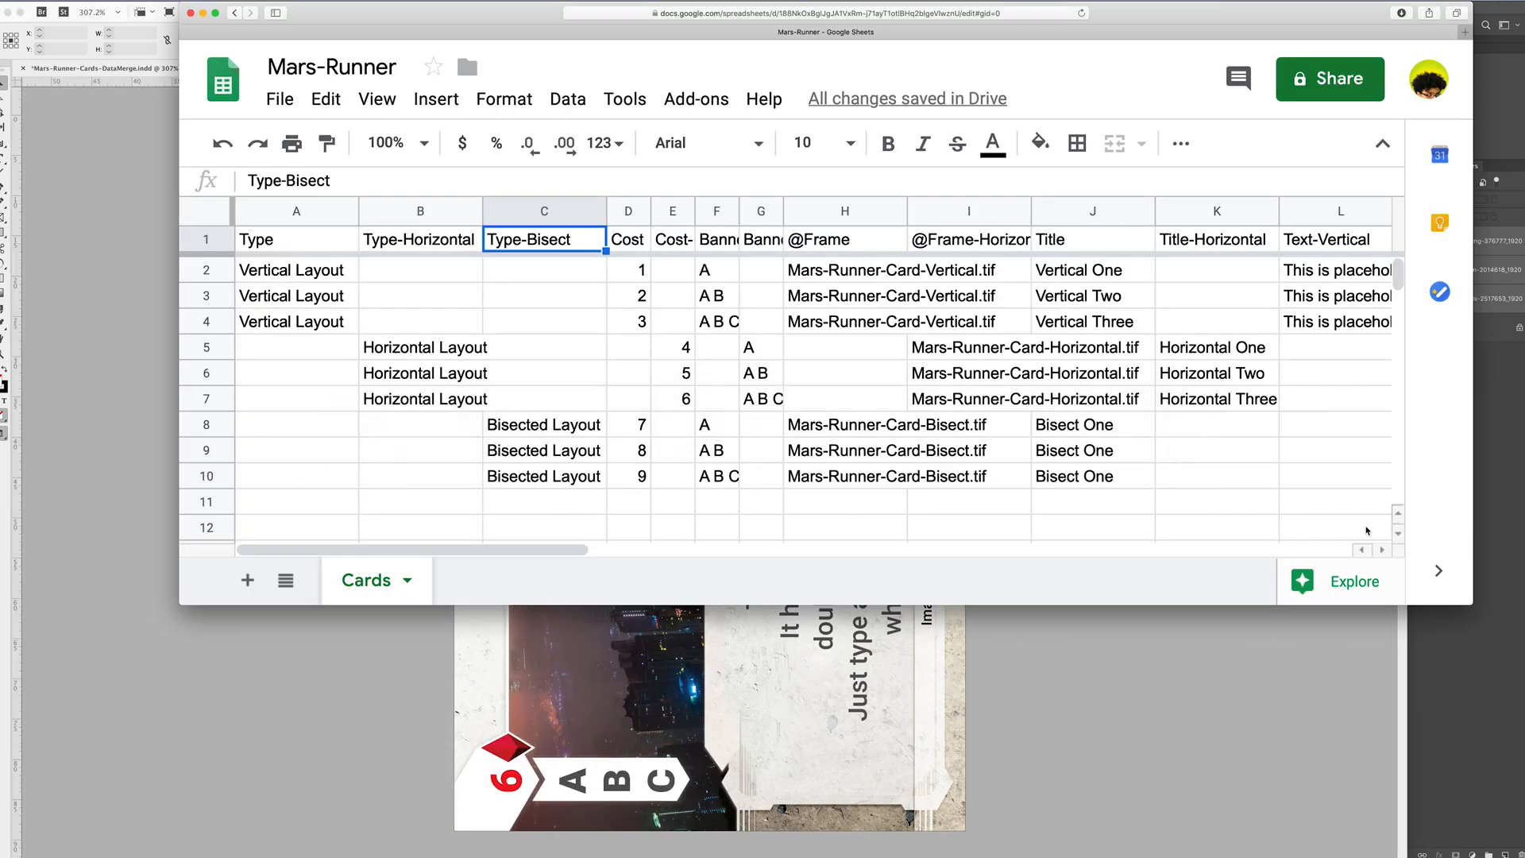
left_click(1061, 428)
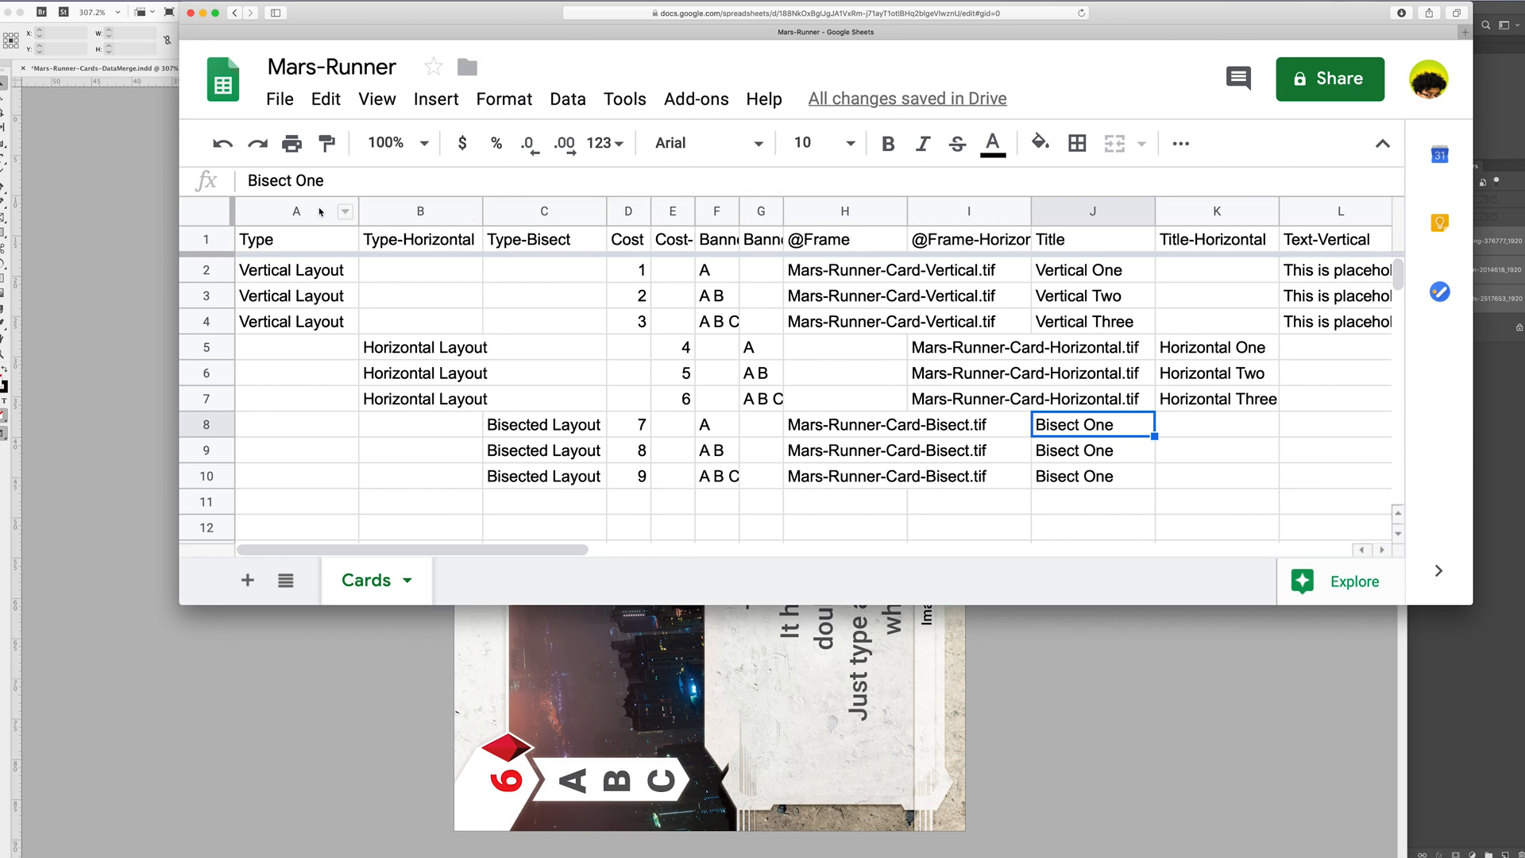
left_click(317, 274)
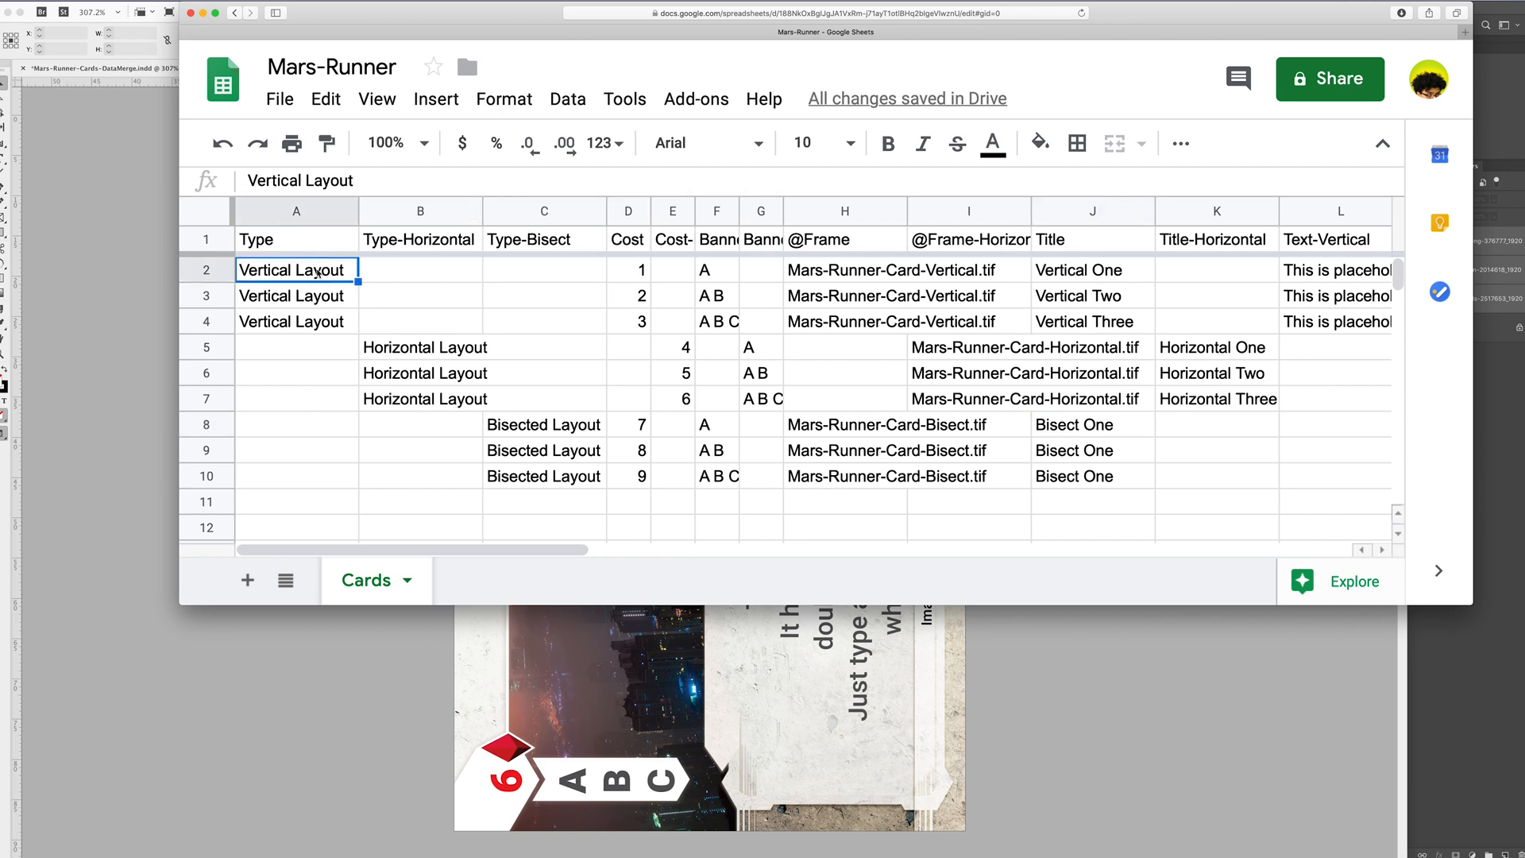
key("Up")
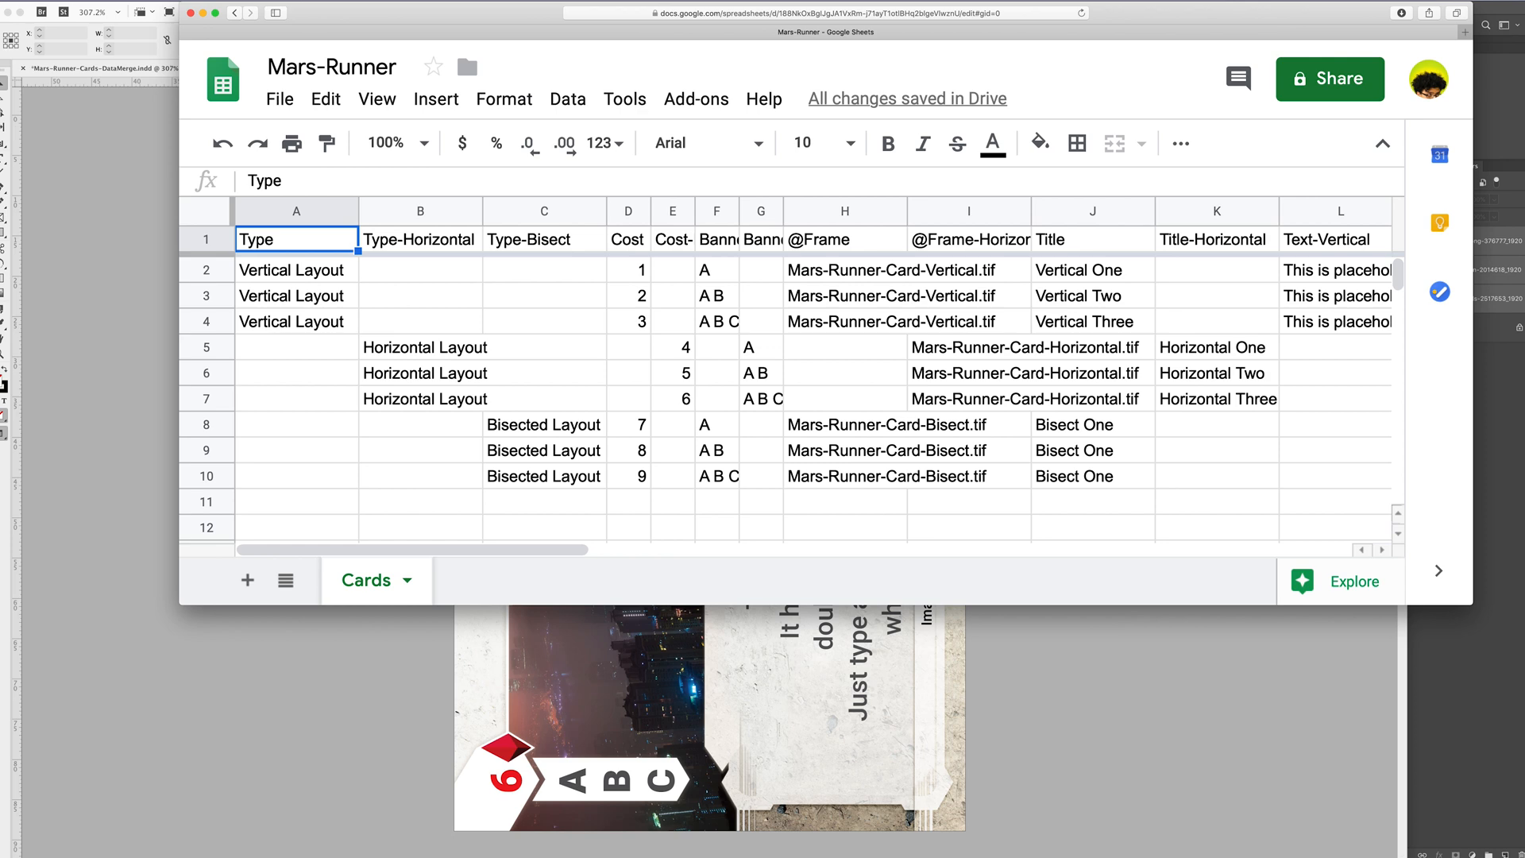
key("Down")
key("Down")
key("Down")
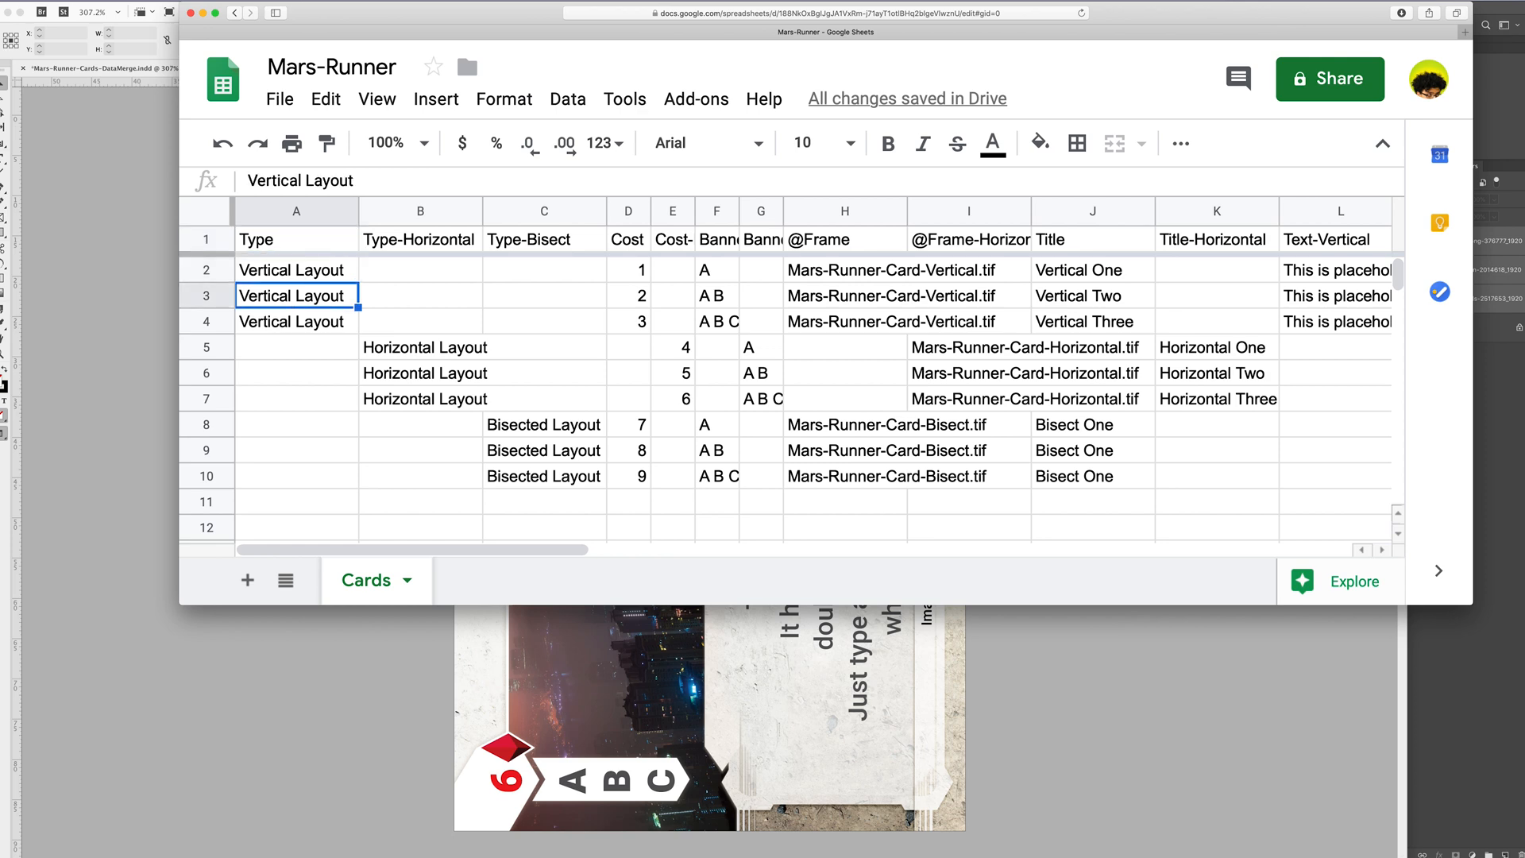
Switch back to InDesign, preview the first merged record, select the text frame over the type line and show the document's layers
left_click(145, 328)
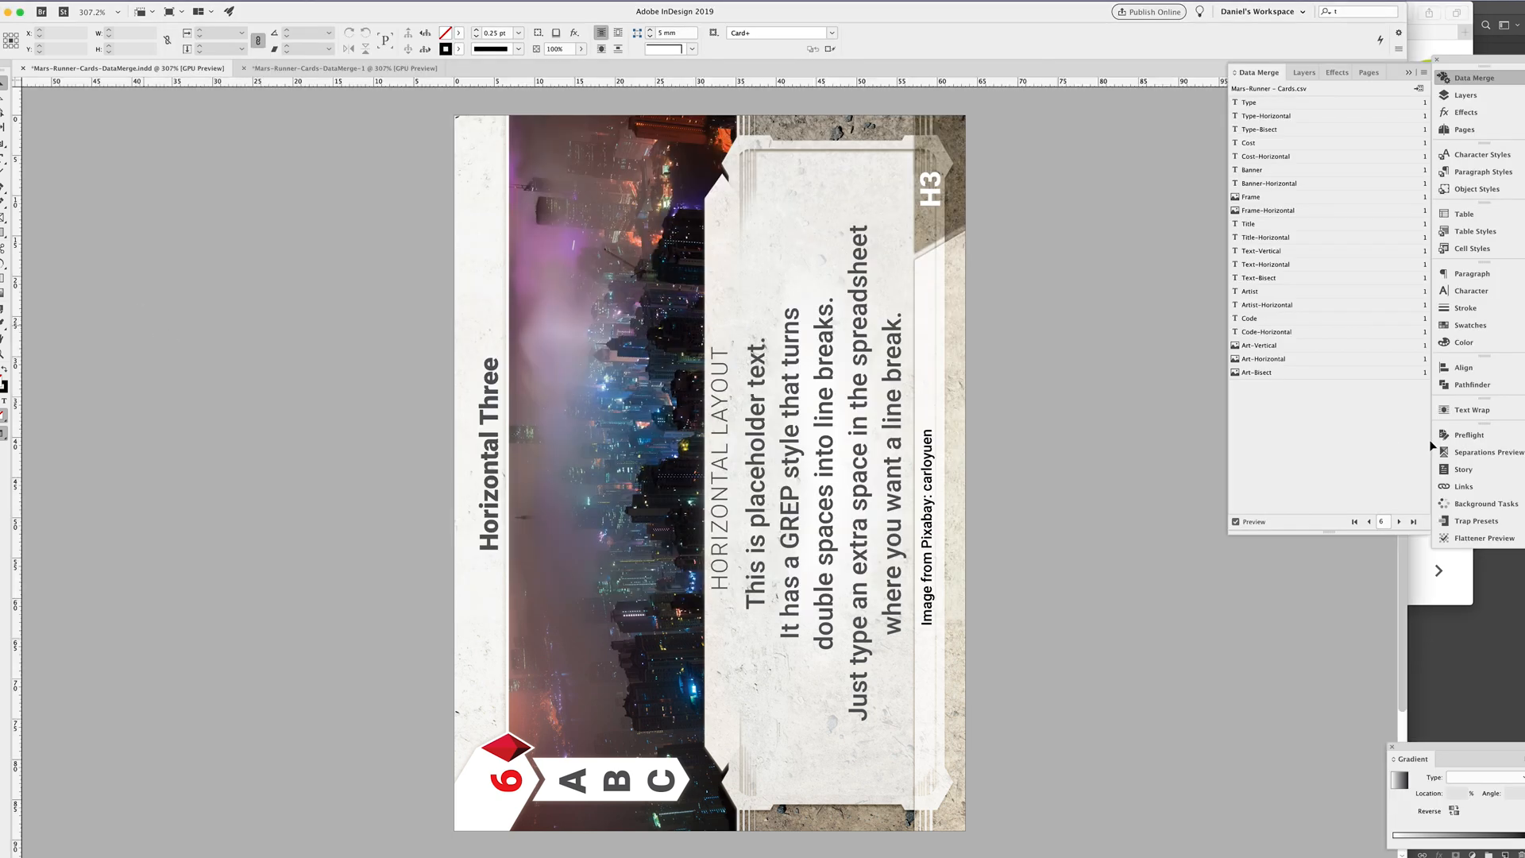
left_click(1355, 522)
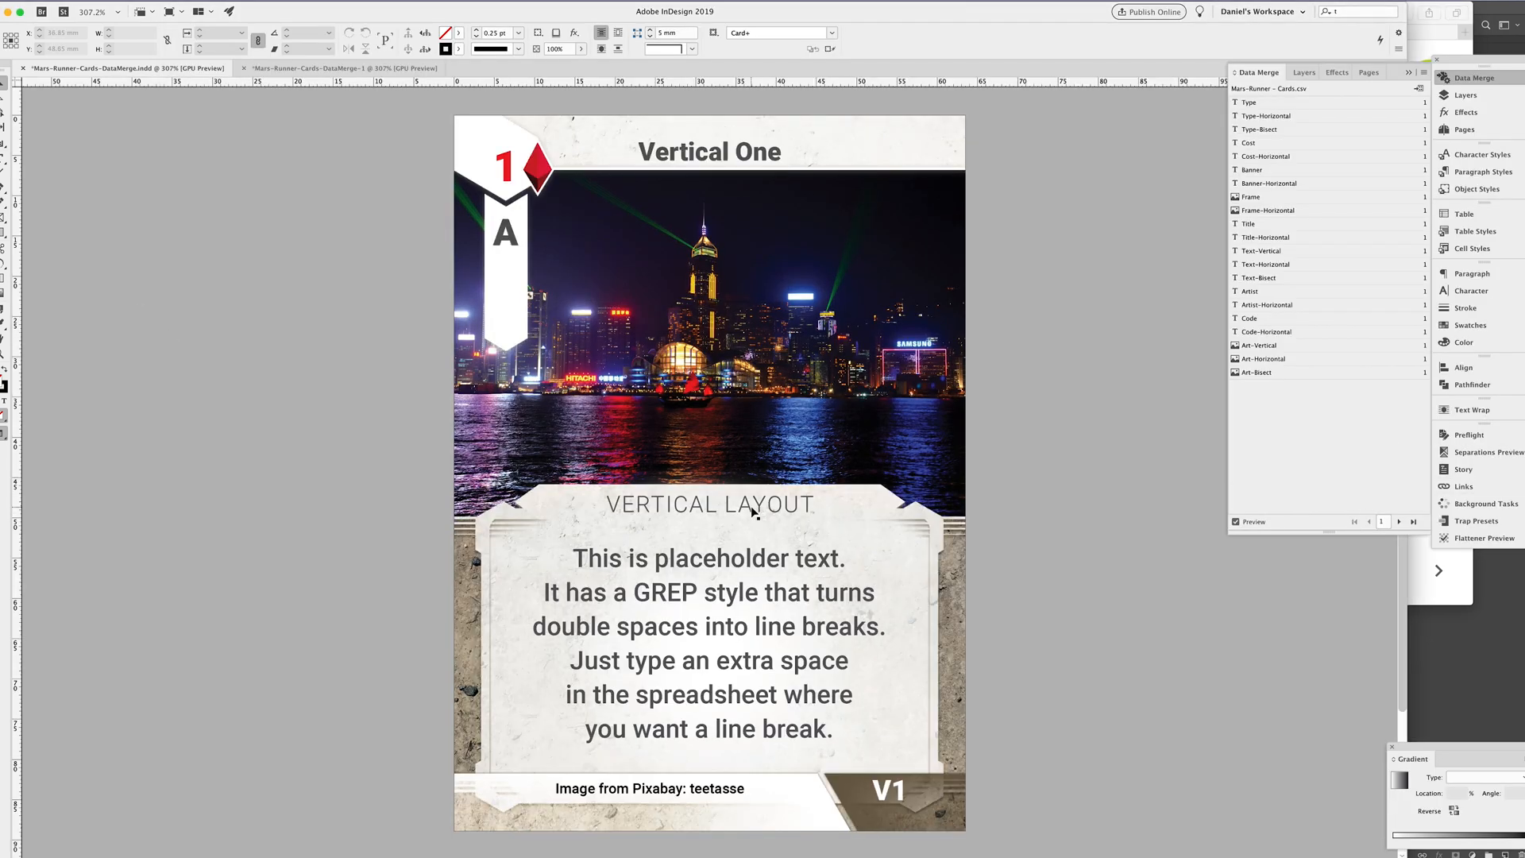
left_click(753, 511)
left_click(1465, 95)
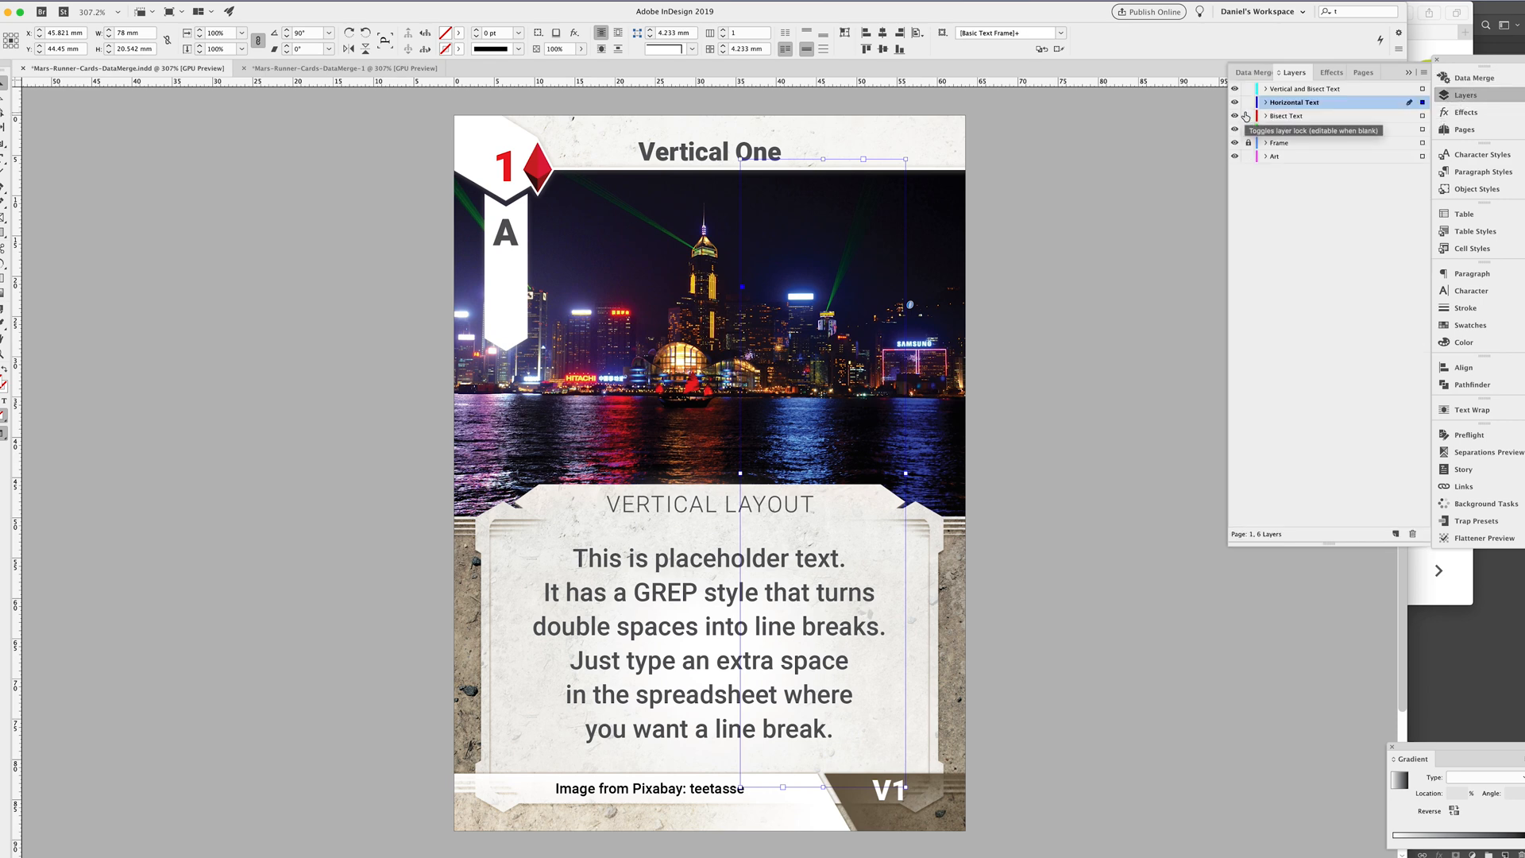
Deselect the text frame, then hide and show the Vertical and Bisect Text layer to check which text it holds
left_click(1076, 231)
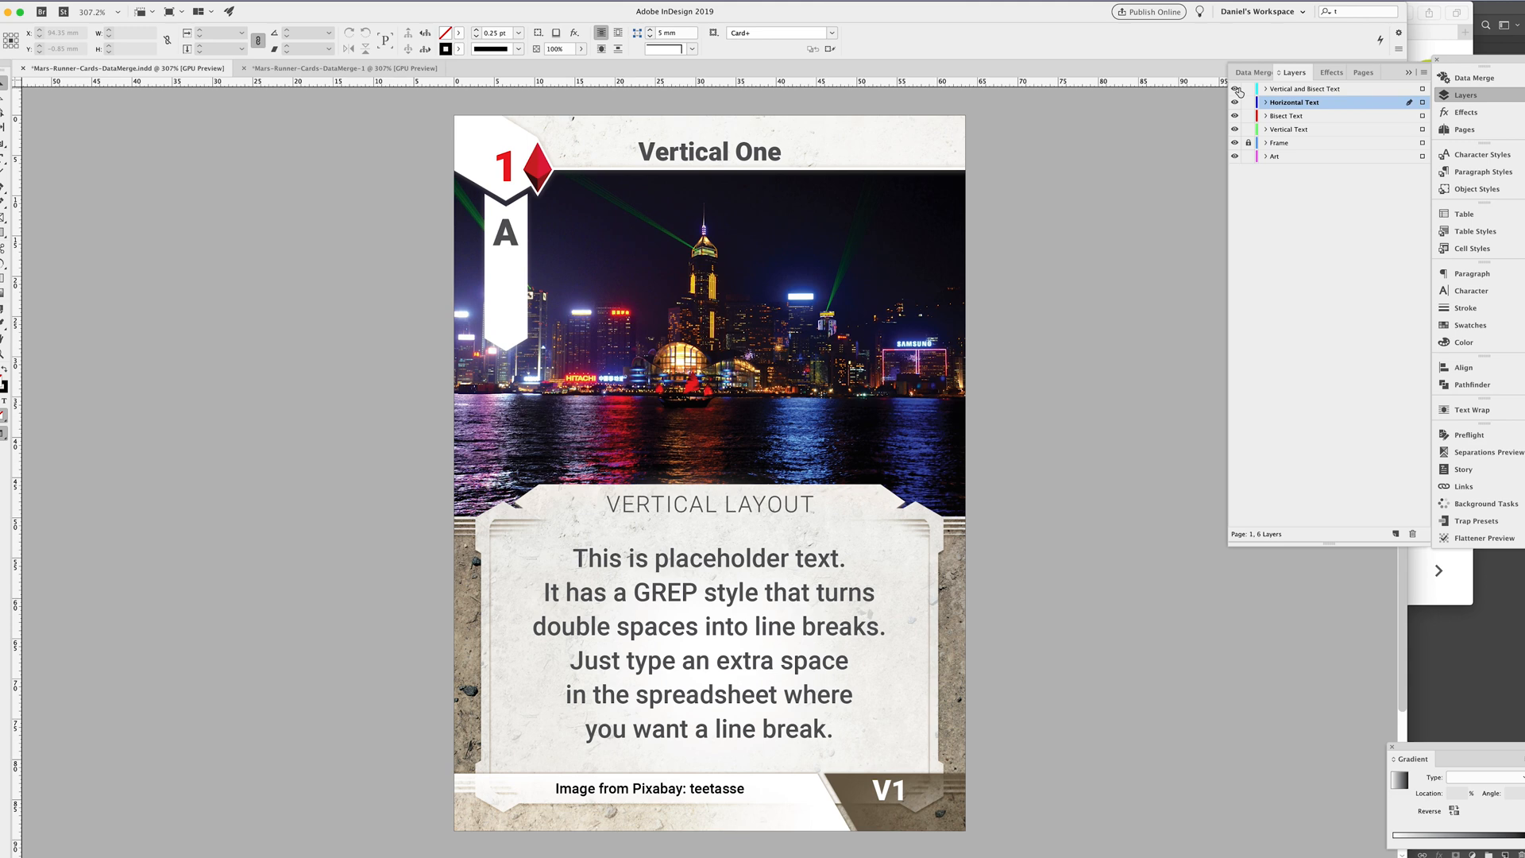
left_click(1235, 89)
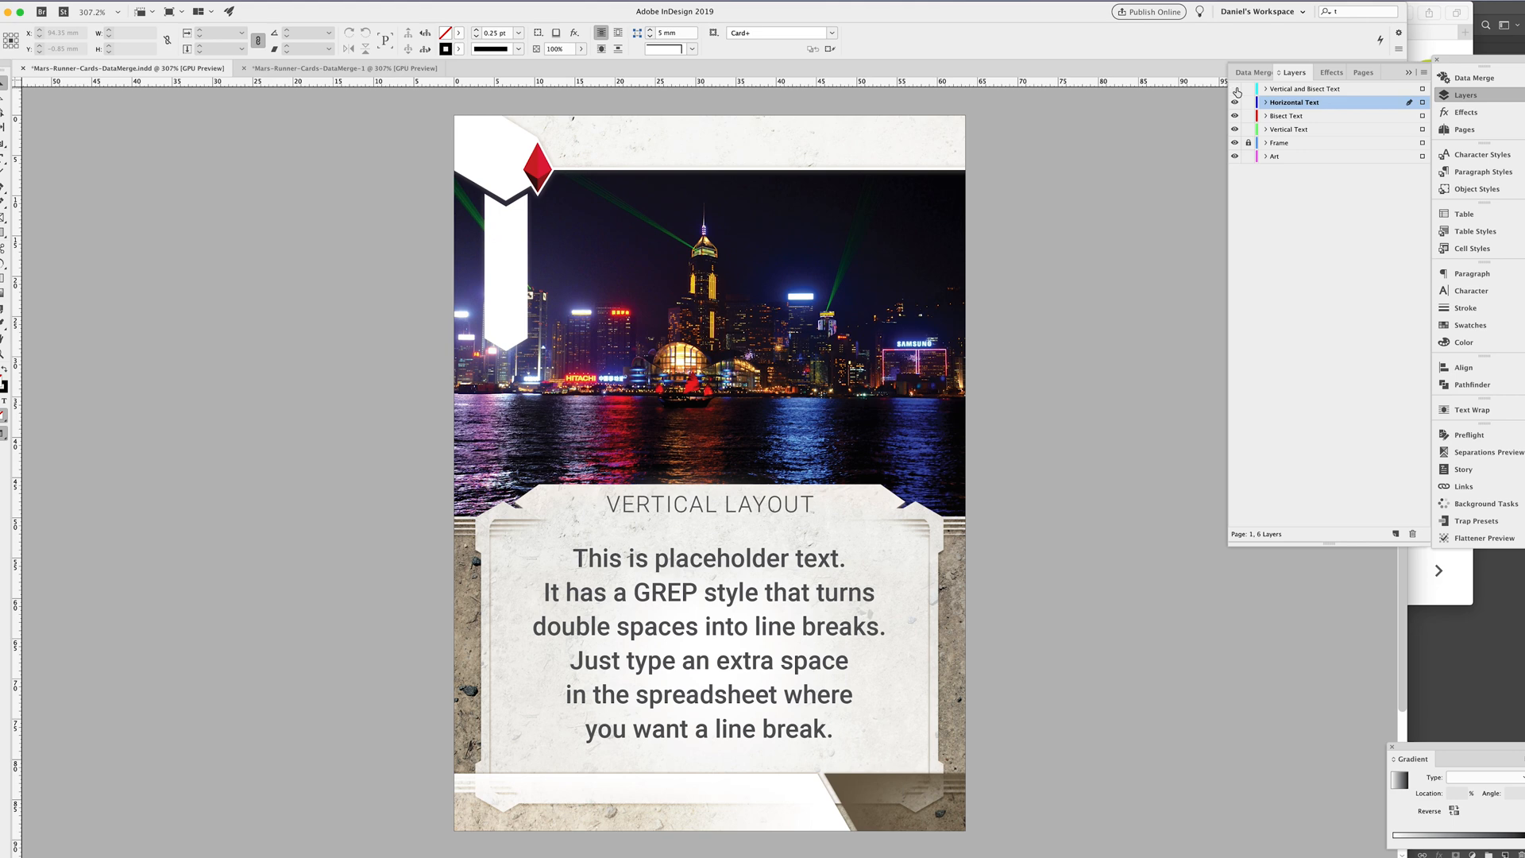
left_click(1235, 90)
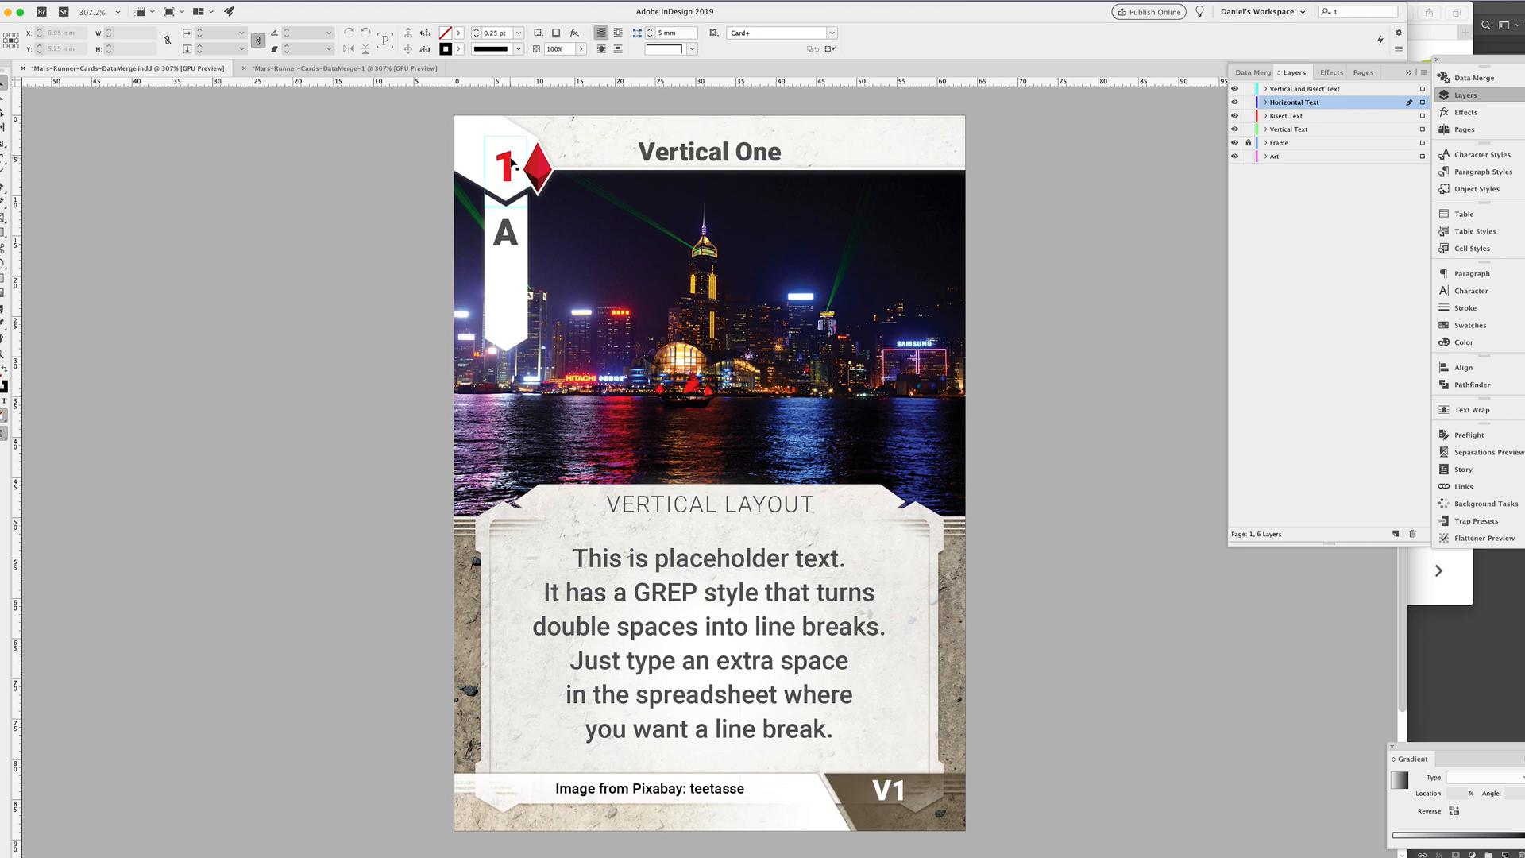
Inspect the banner letter, title, artist credit and code text on the Vertical One card
left_click(515, 237)
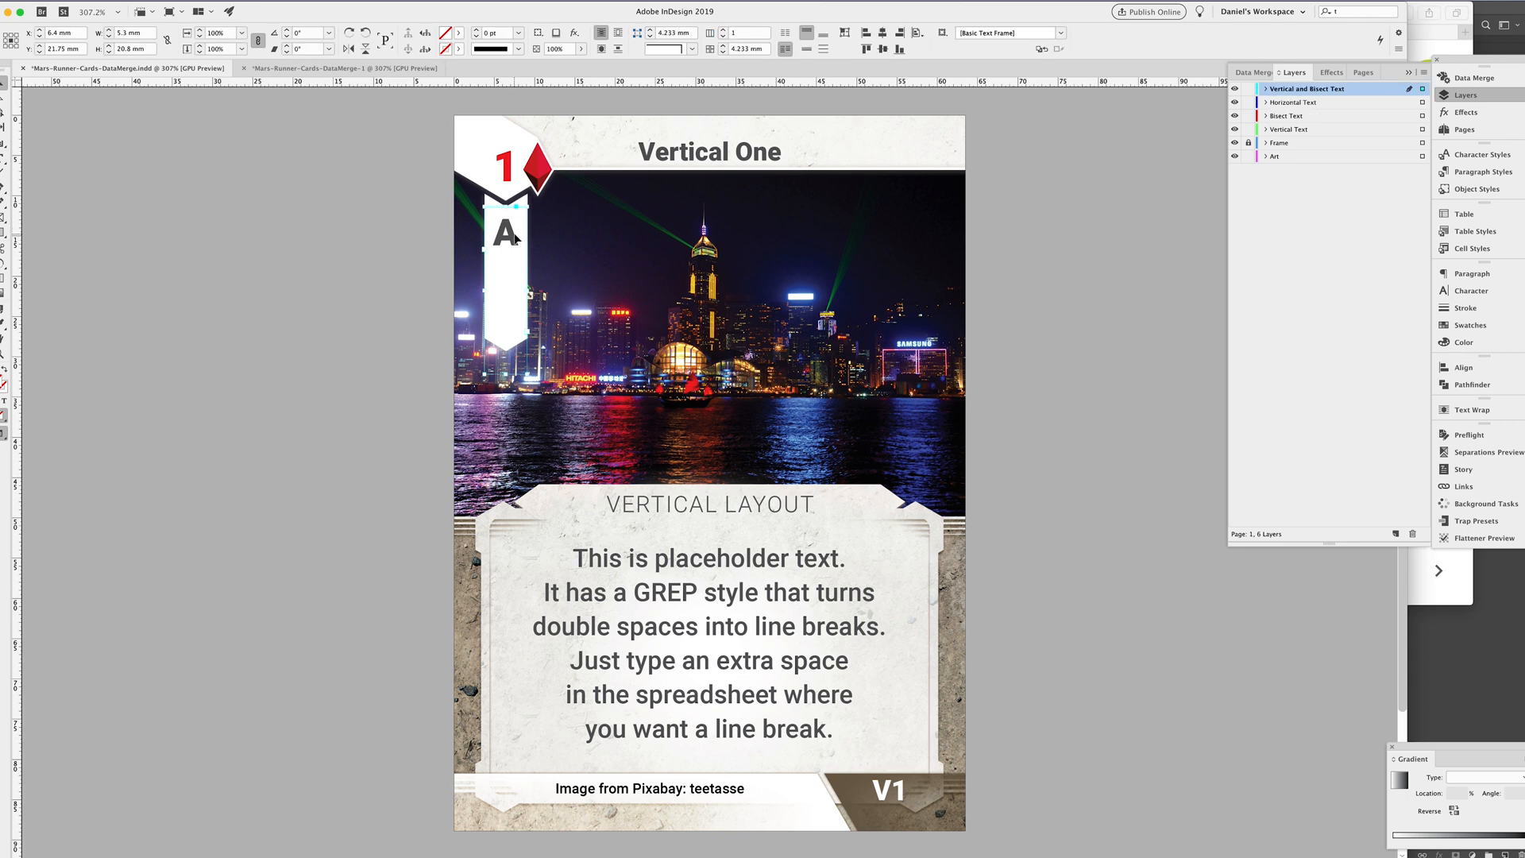
left_click(735, 157)
double_click(676, 787)
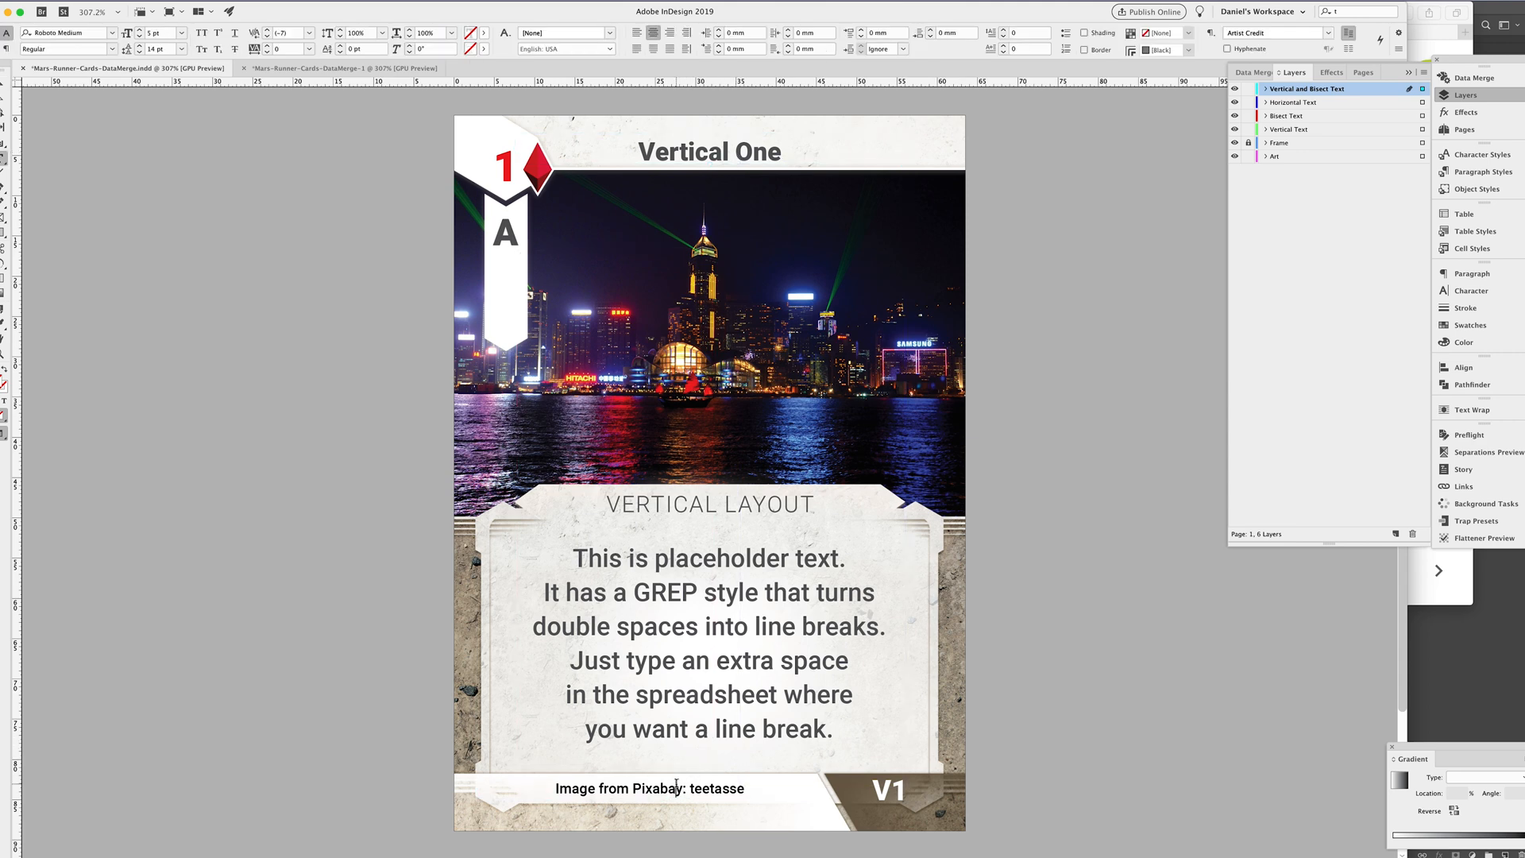
left_click(883, 789)
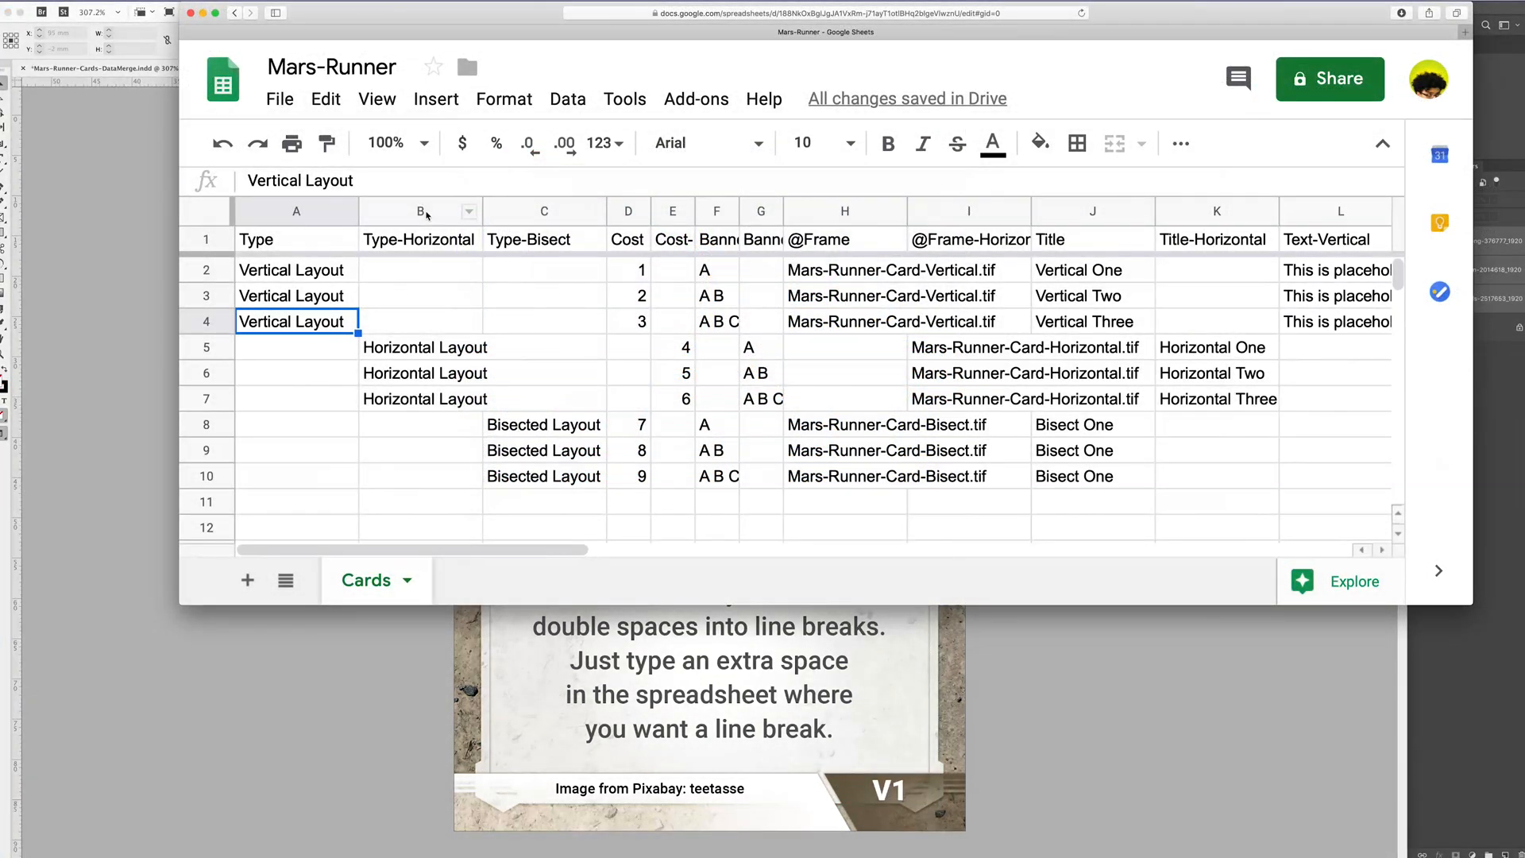
Examine the spreadsheet's Type-Horizontal column and the first Horizontal Layout and Bisected Layout entries
left_click(426, 215)
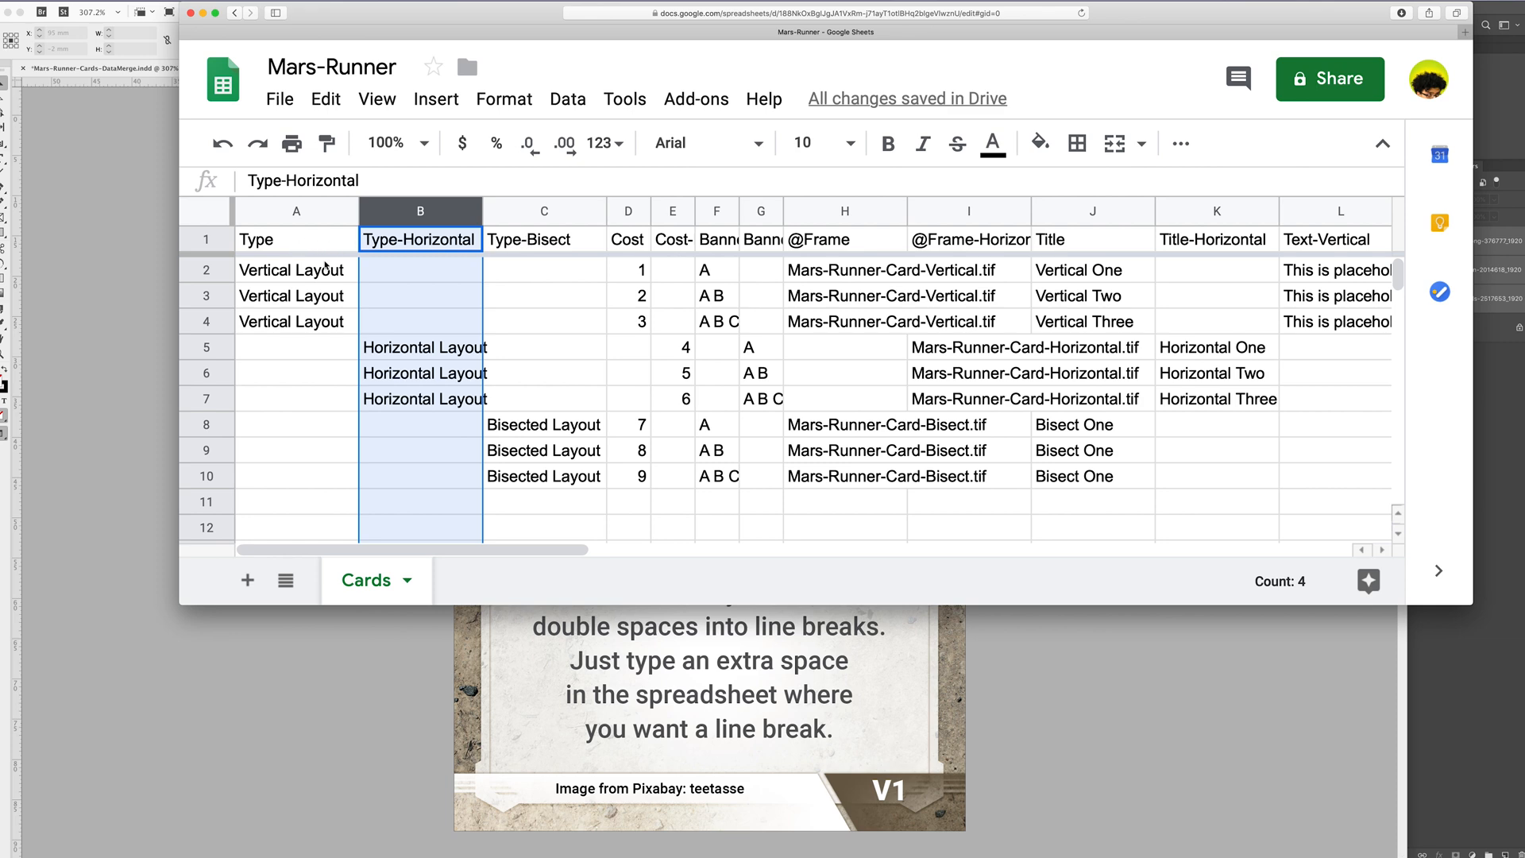
left_click(396, 361)
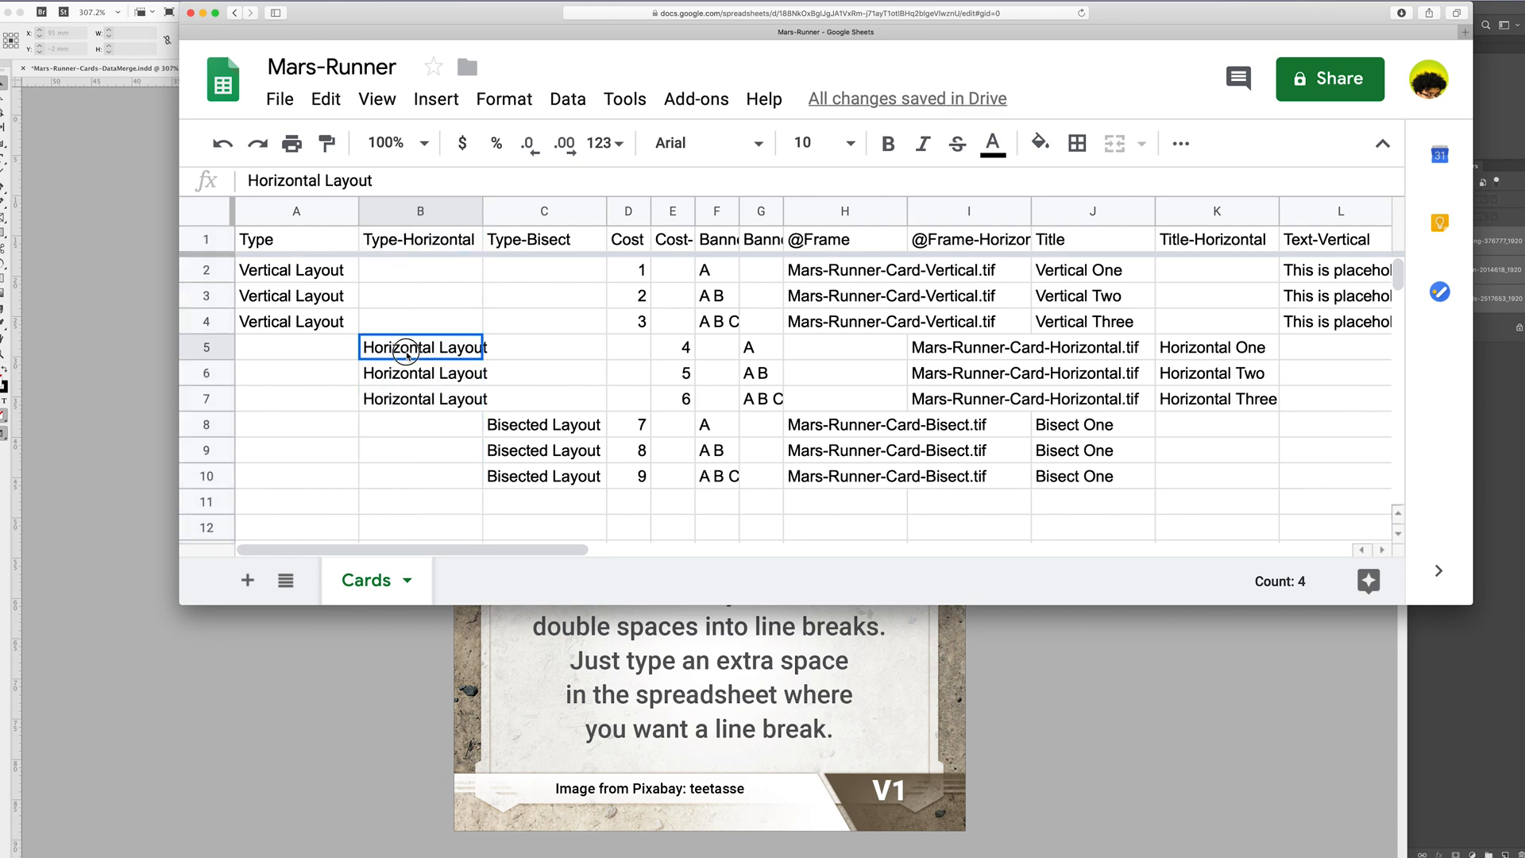
left_click(513, 434)
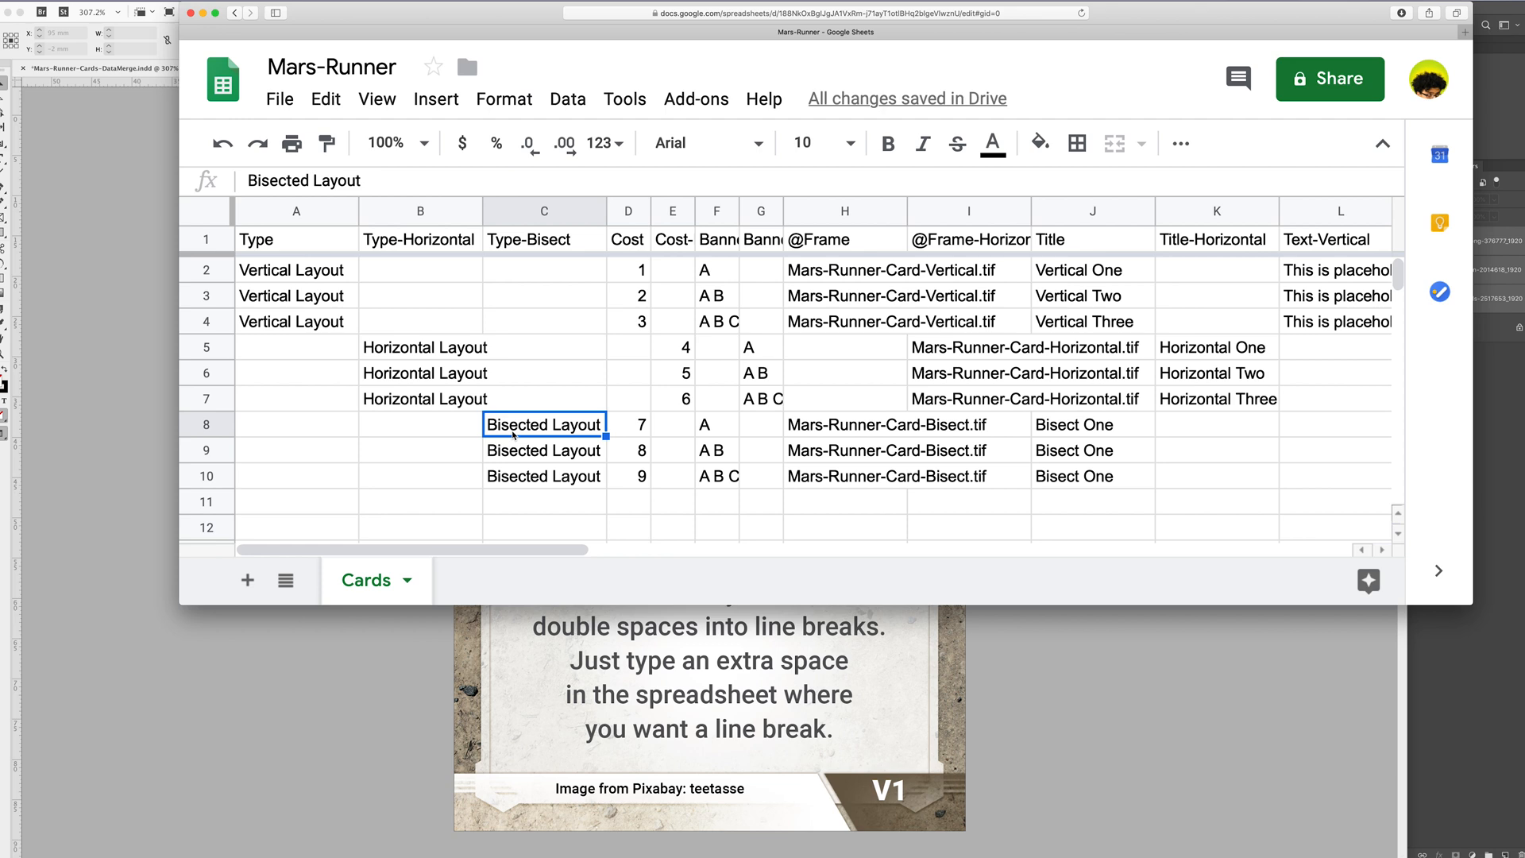
Examine the Vertical Layout entries, the Type-Horizontal heading and the Cost and Cost-Horizontal columns of the Cards sheet
left_click(302, 297)
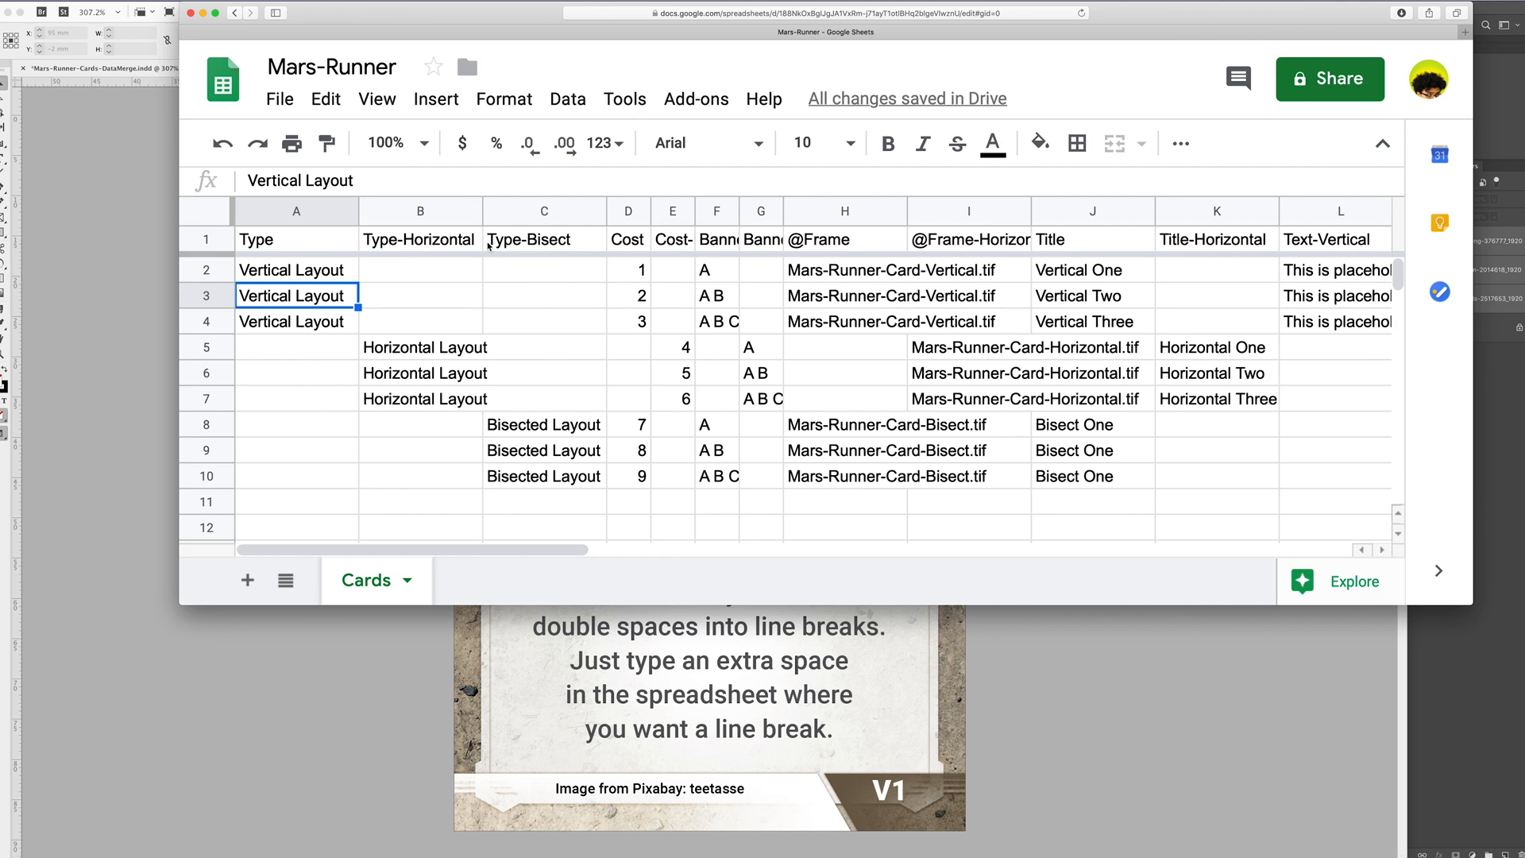
left_click(458, 247)
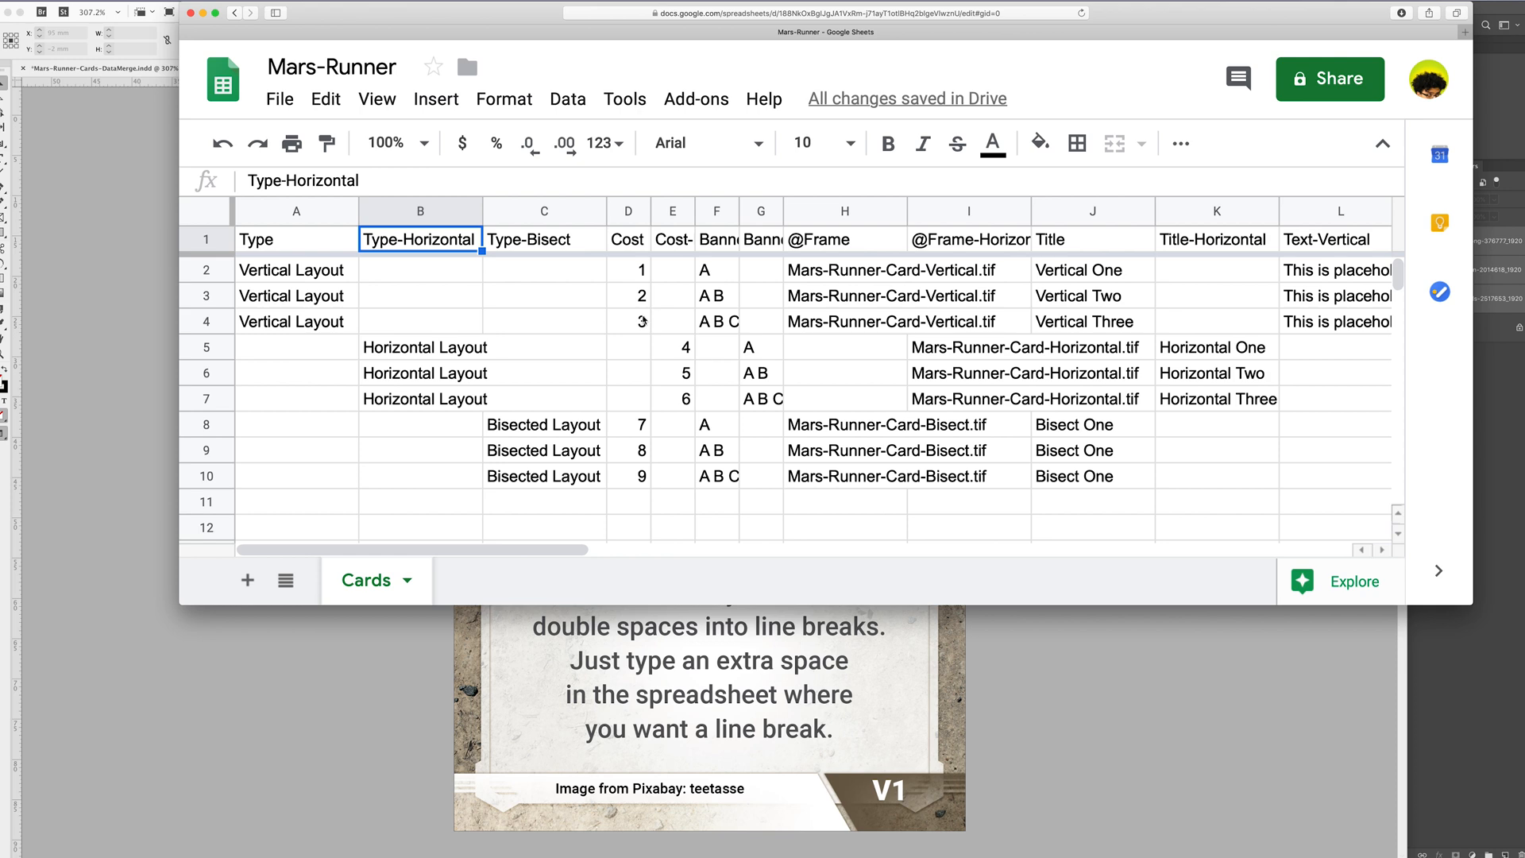
left_click(620, 243)
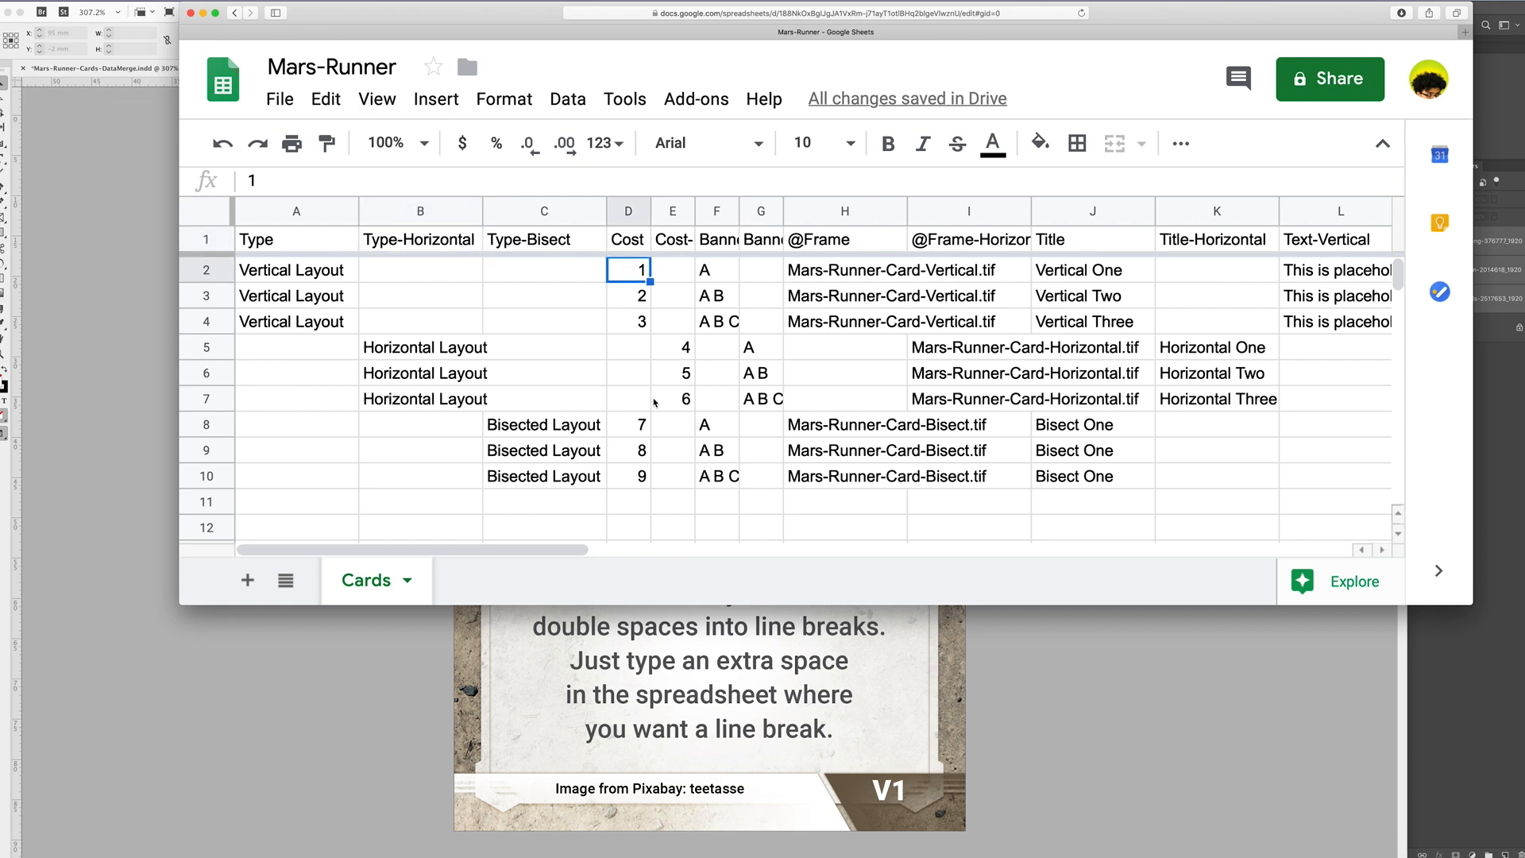
left_click(638, 429)
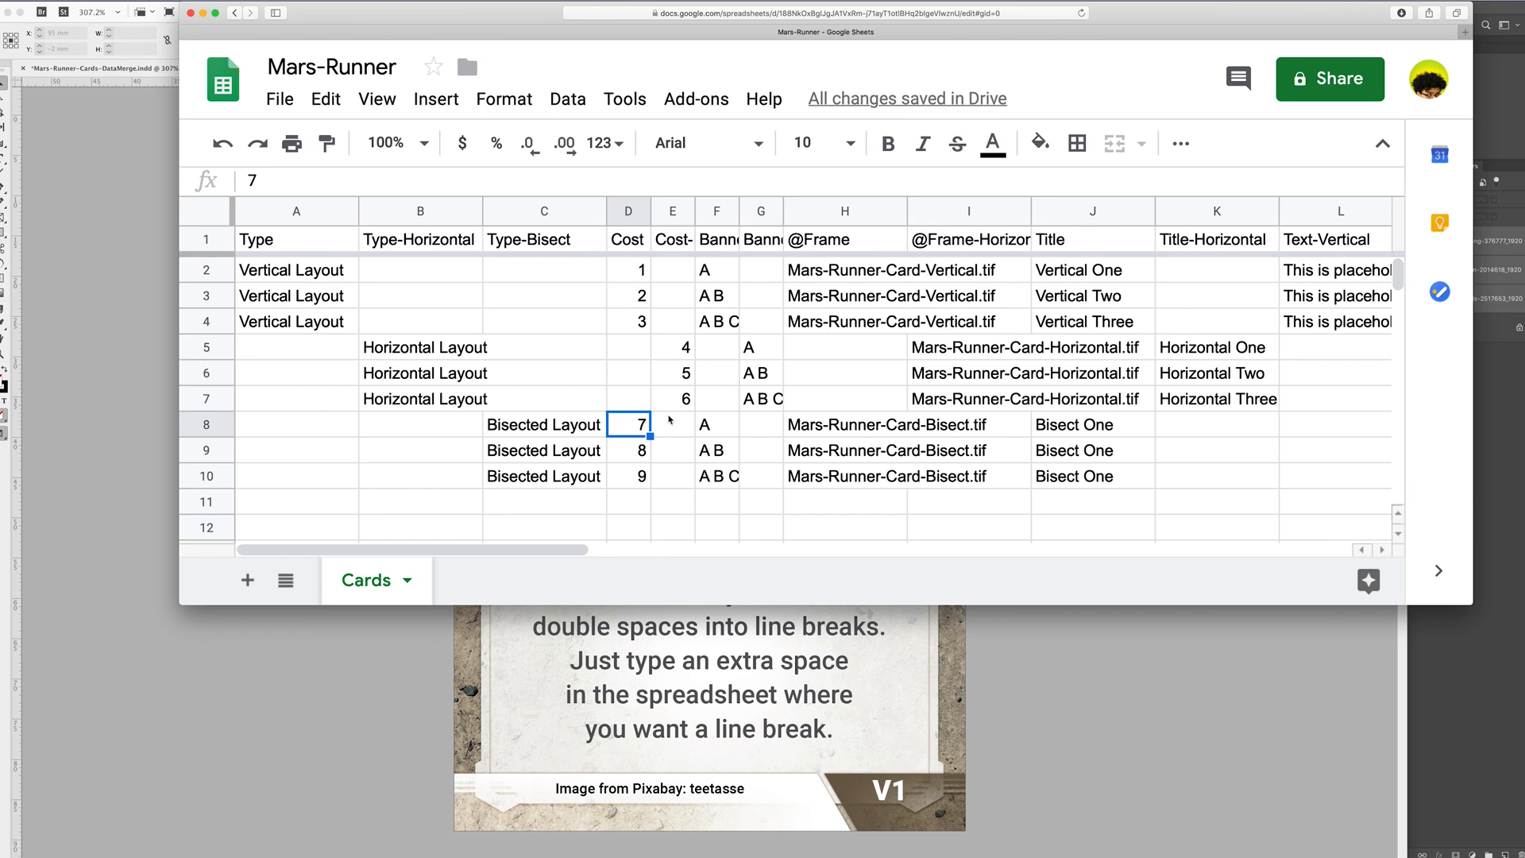
left_click(672, 253)
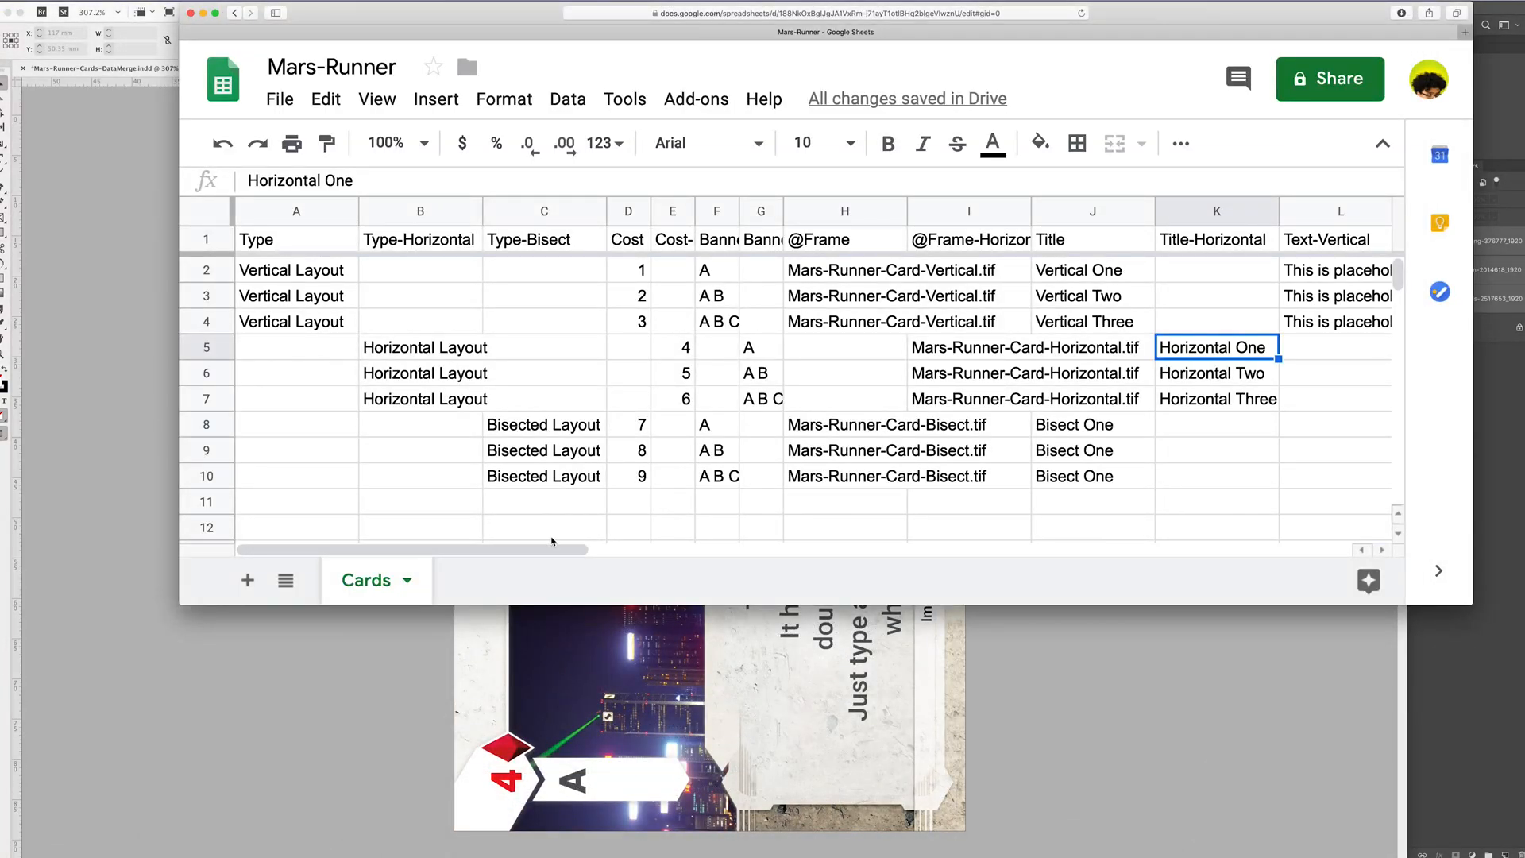
Examine the Text-Vertical, Text-Horizontal and Text-Bisect columns and read the full placeholder text of the Vertical One card
left_click_drag(554, 547, 781, 540)
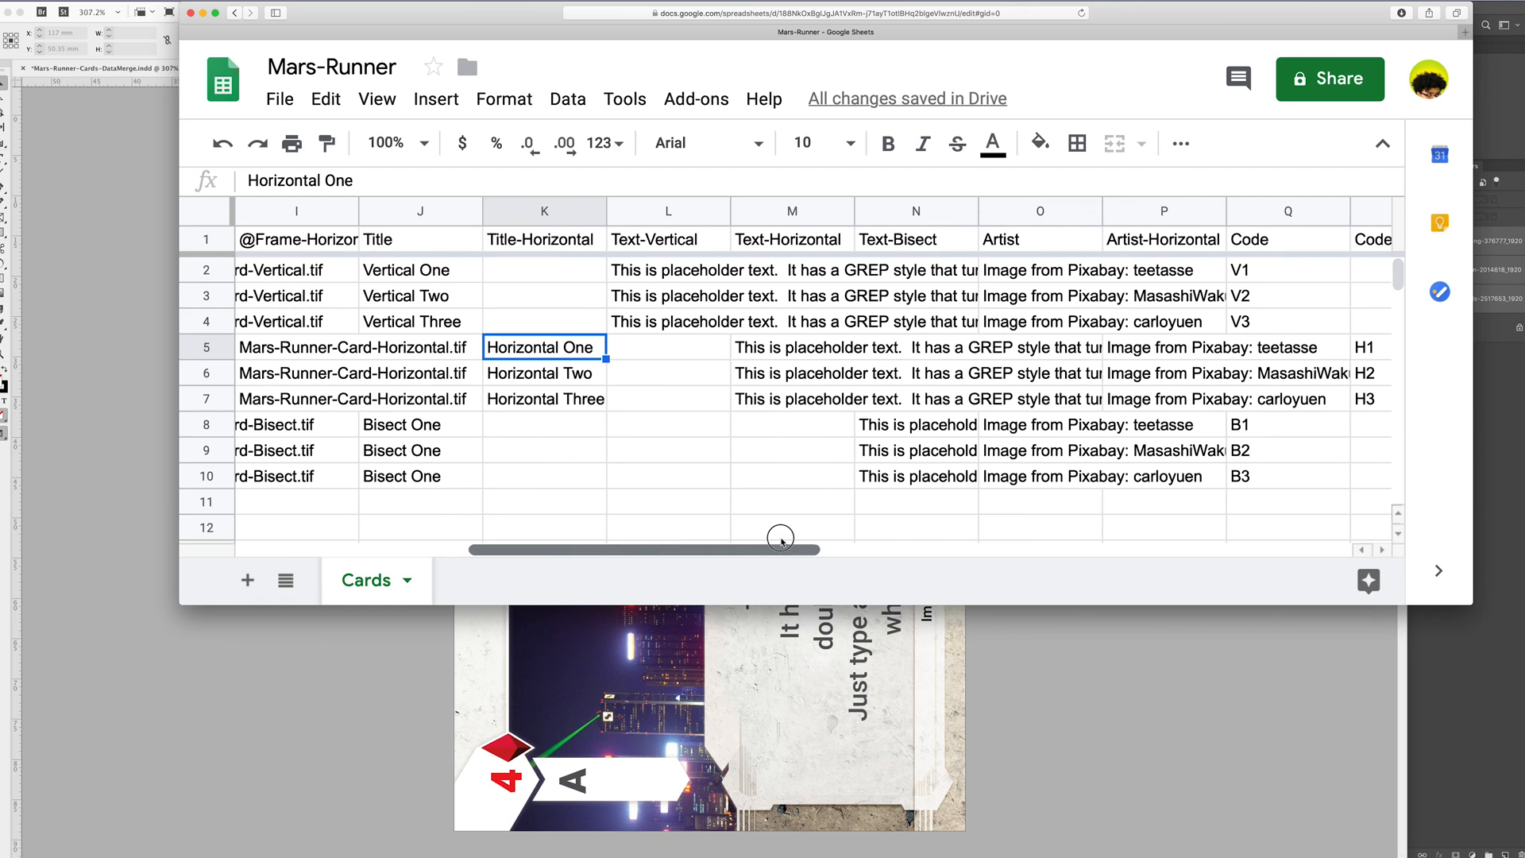
left_click(594, 211)
left_click(635, 211)
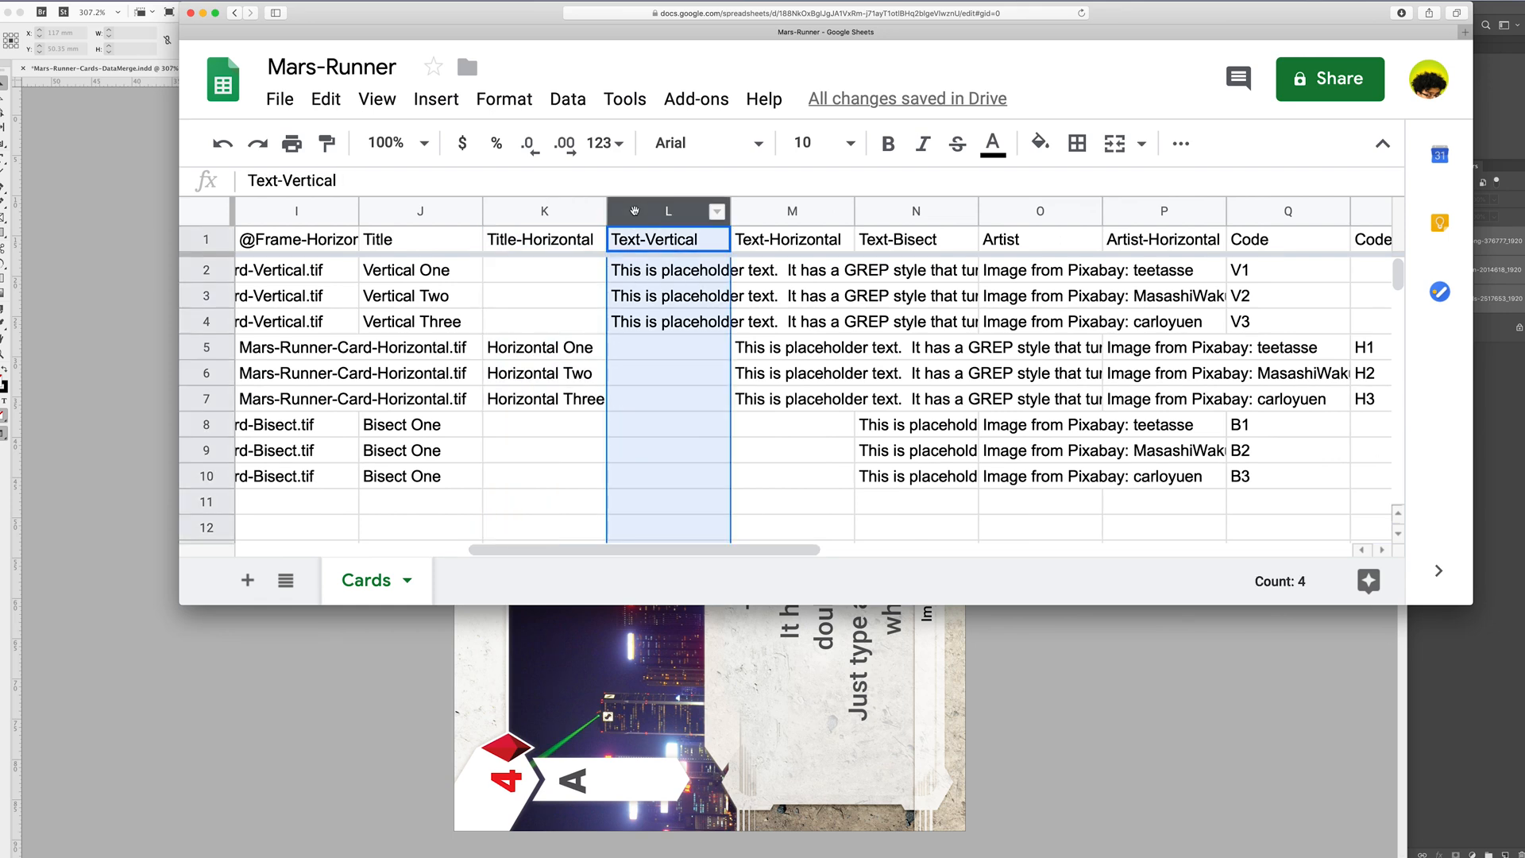
left_click_drag(659, 548, 711, 547)
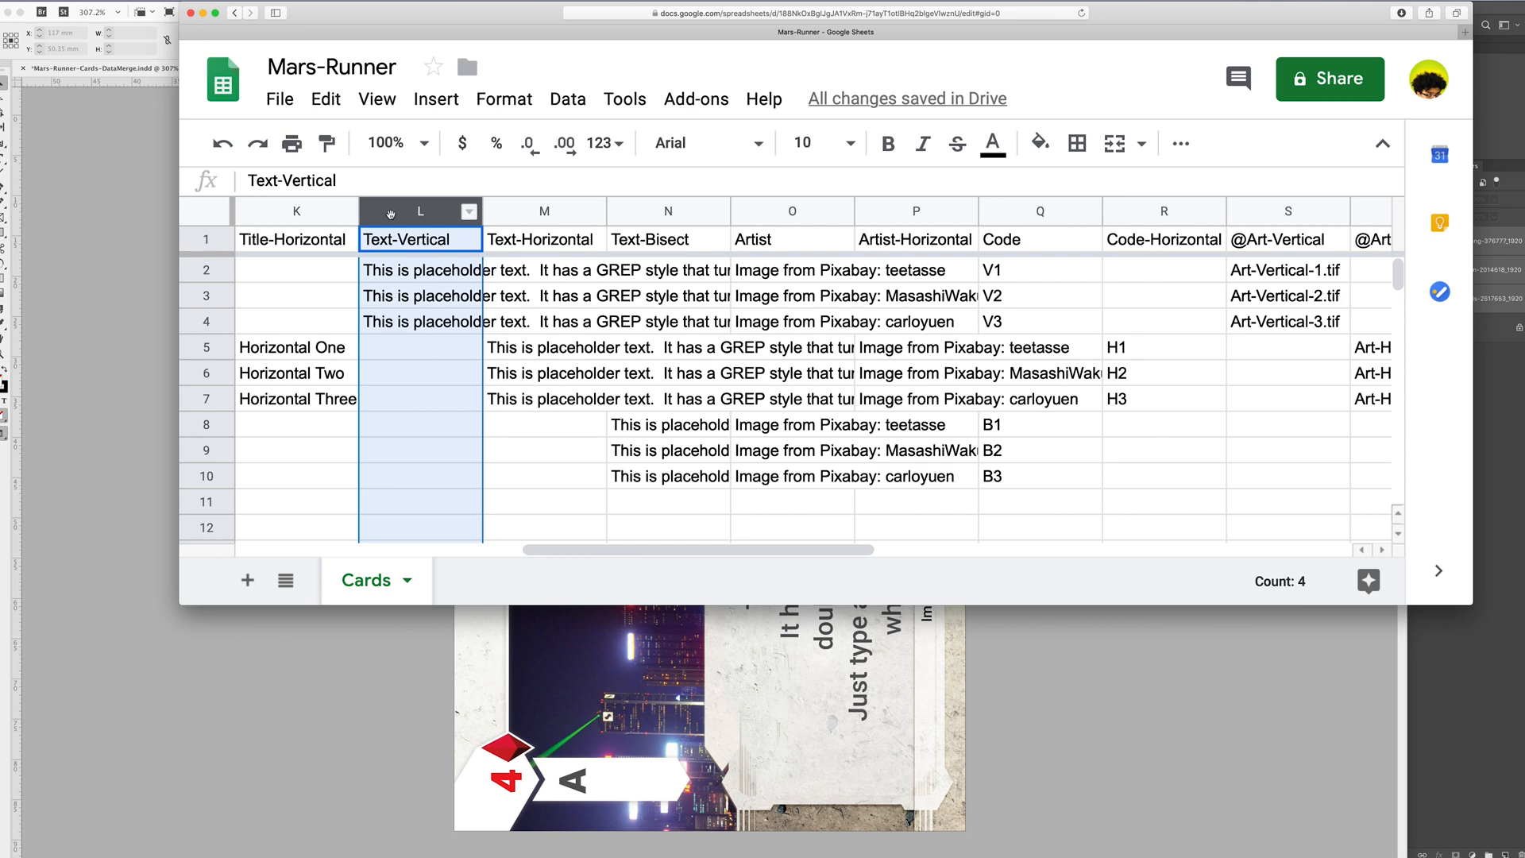
left_click(545, 211)
left_click(670, 210)
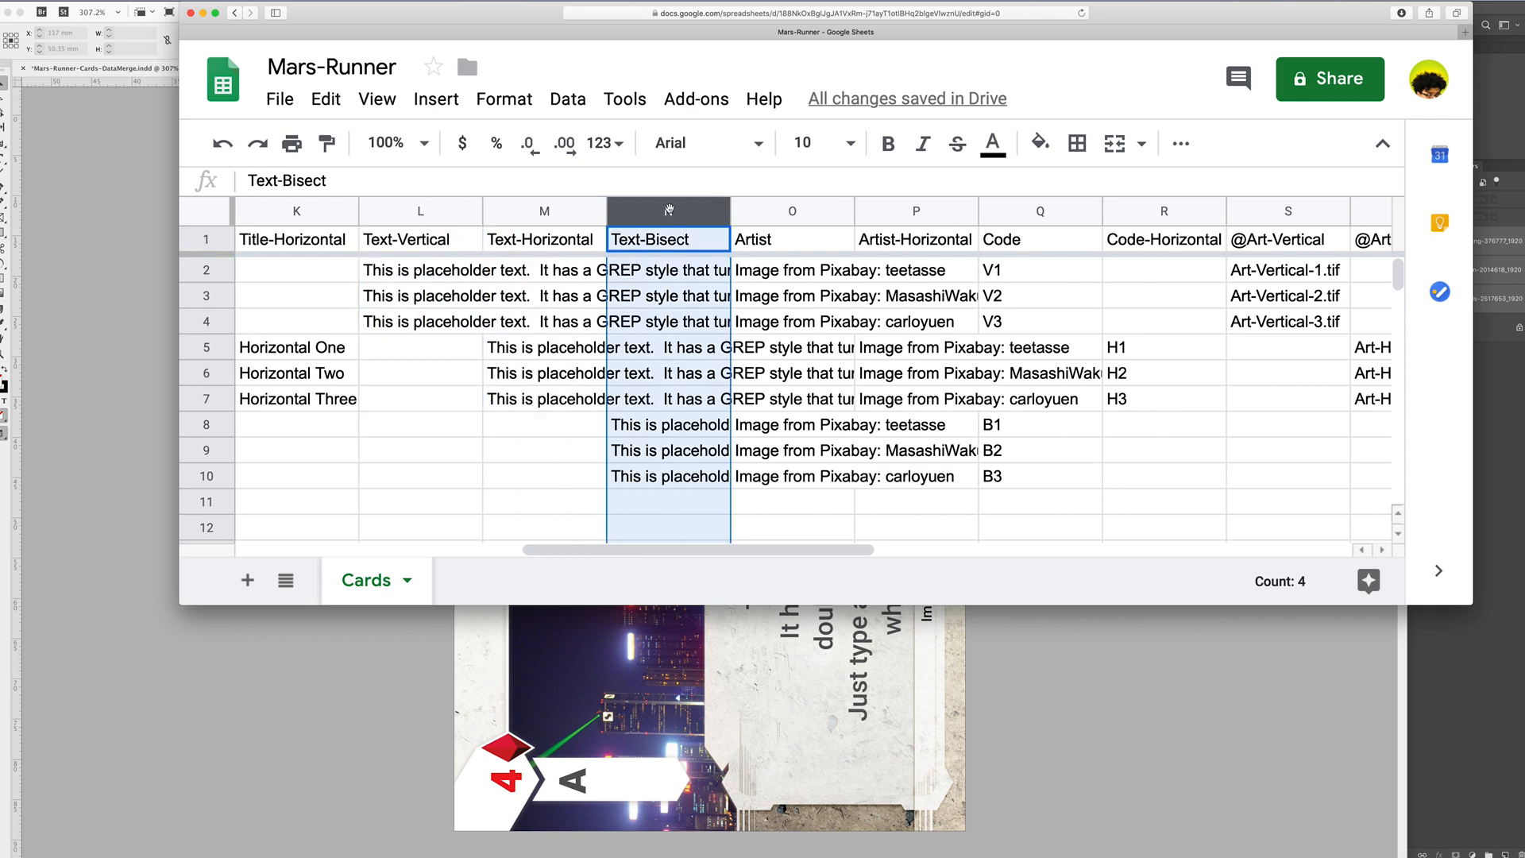
left_click(404, 272)
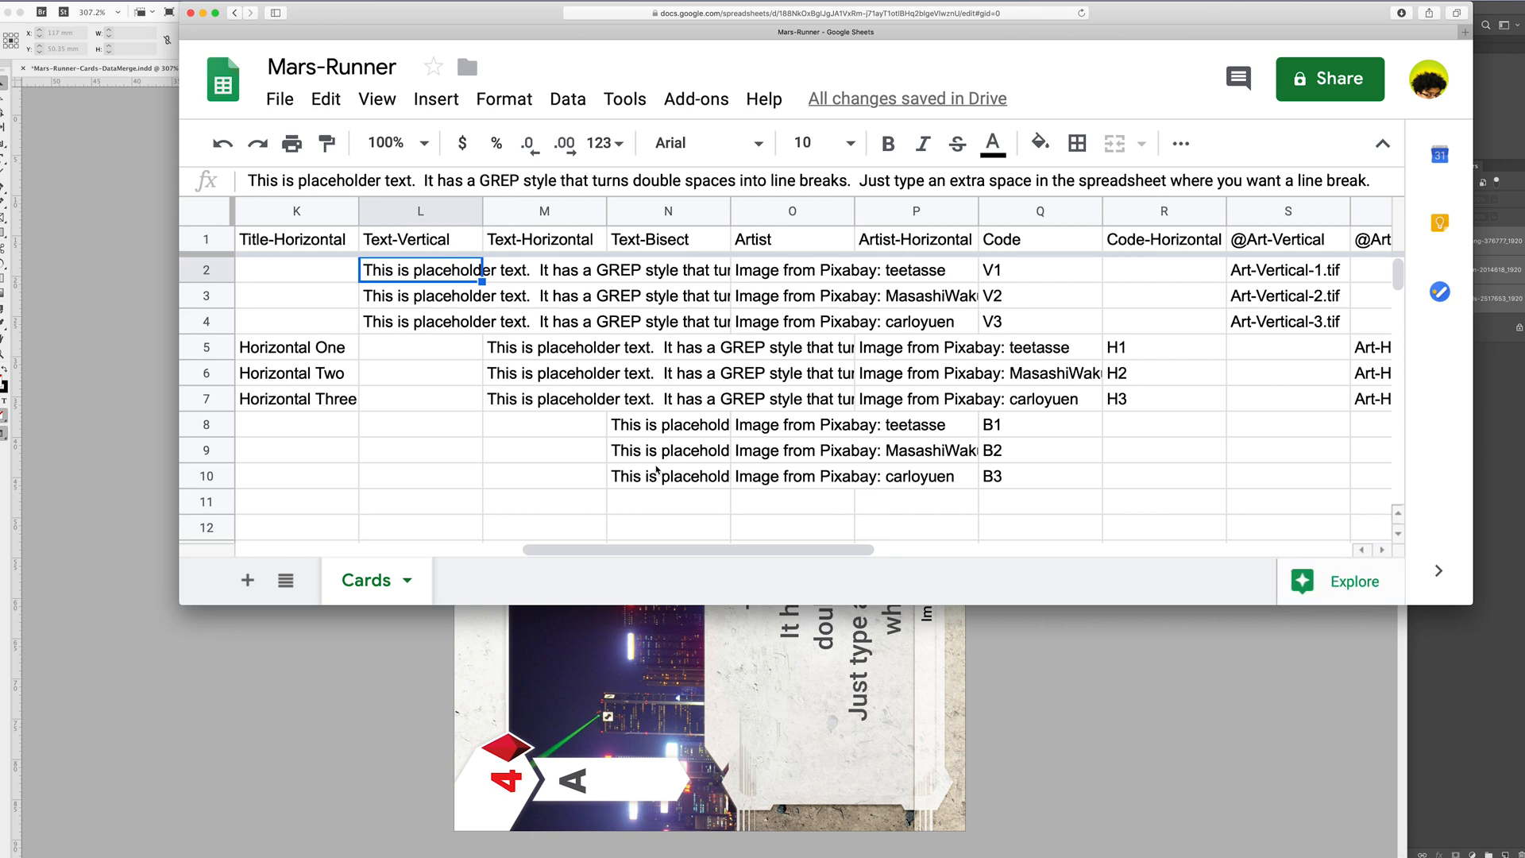
Switch to InDesign, select the horizontal card's body text and inspect the GREP Style settings of the Body Text paragraph style
left_click(924, 633)
double_click(828, 578)
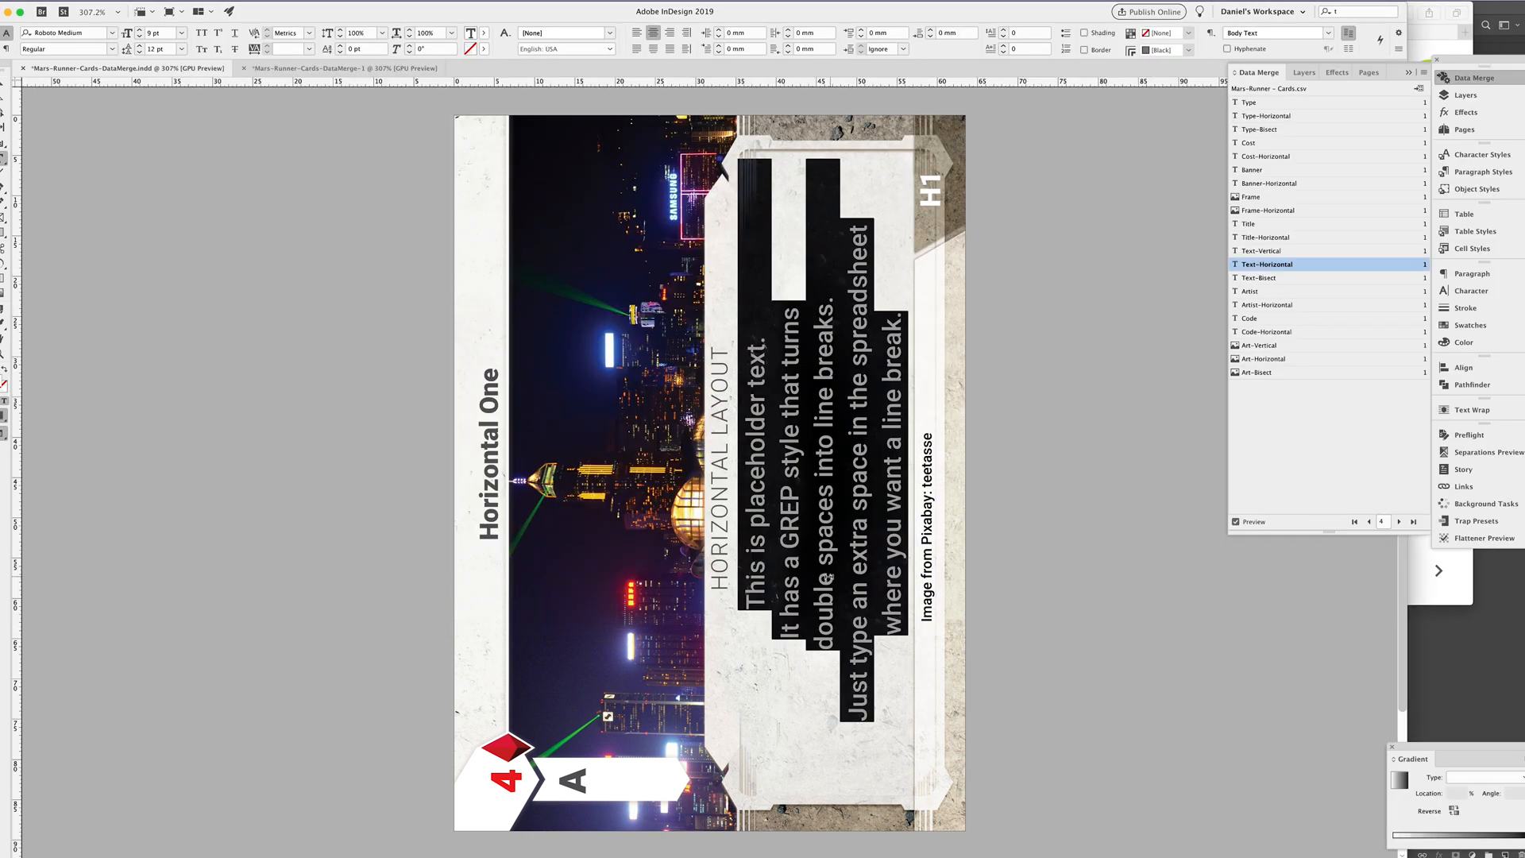
left_click(1461, 171)
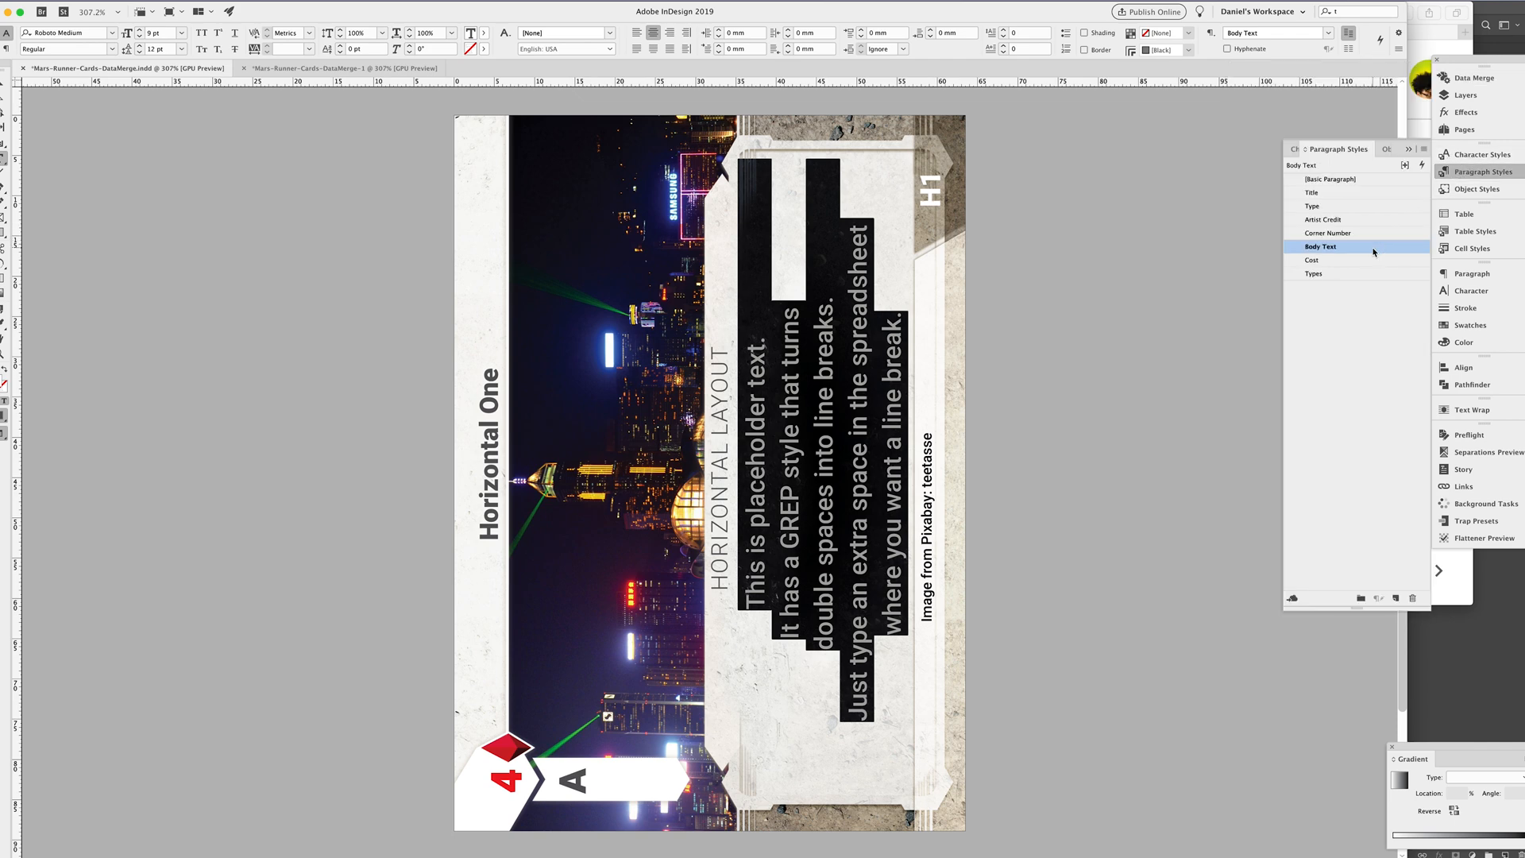
double_click(1377, 247)
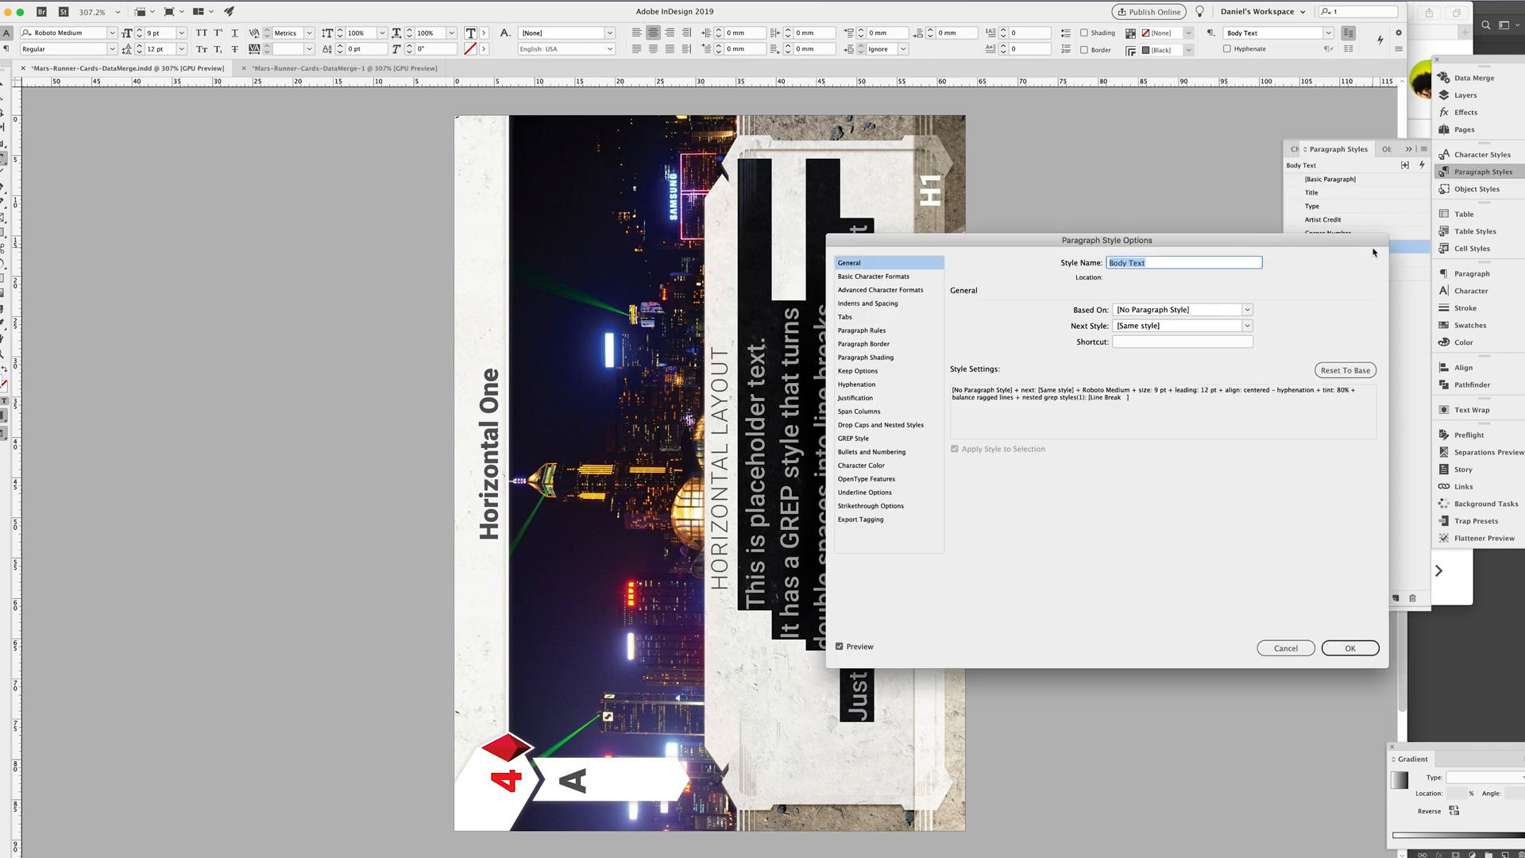
left_click(854, 438)
left_click(1020, 332)
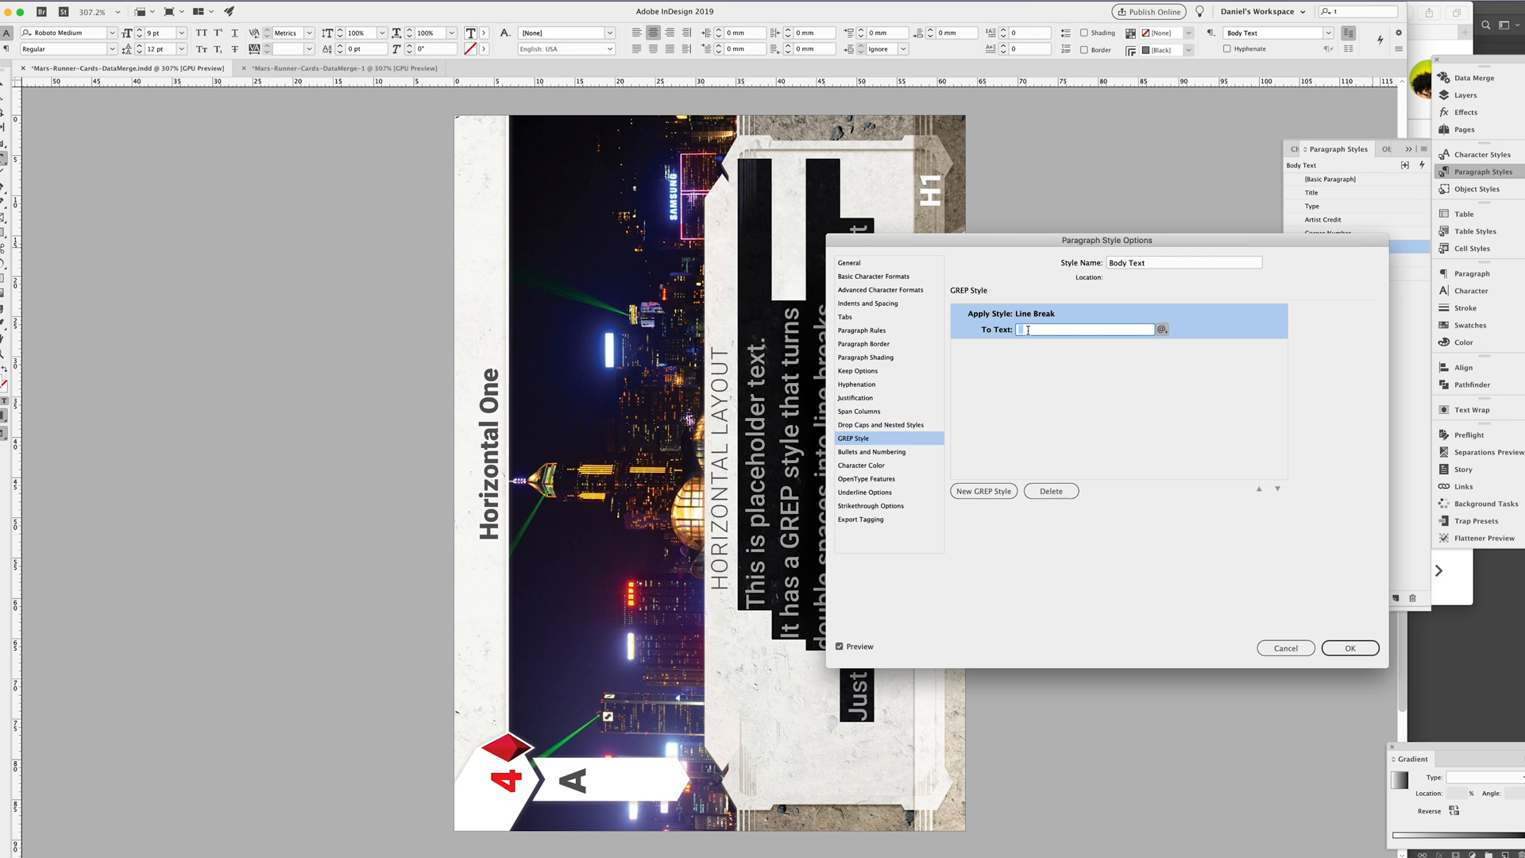
left_click(1285, 648)
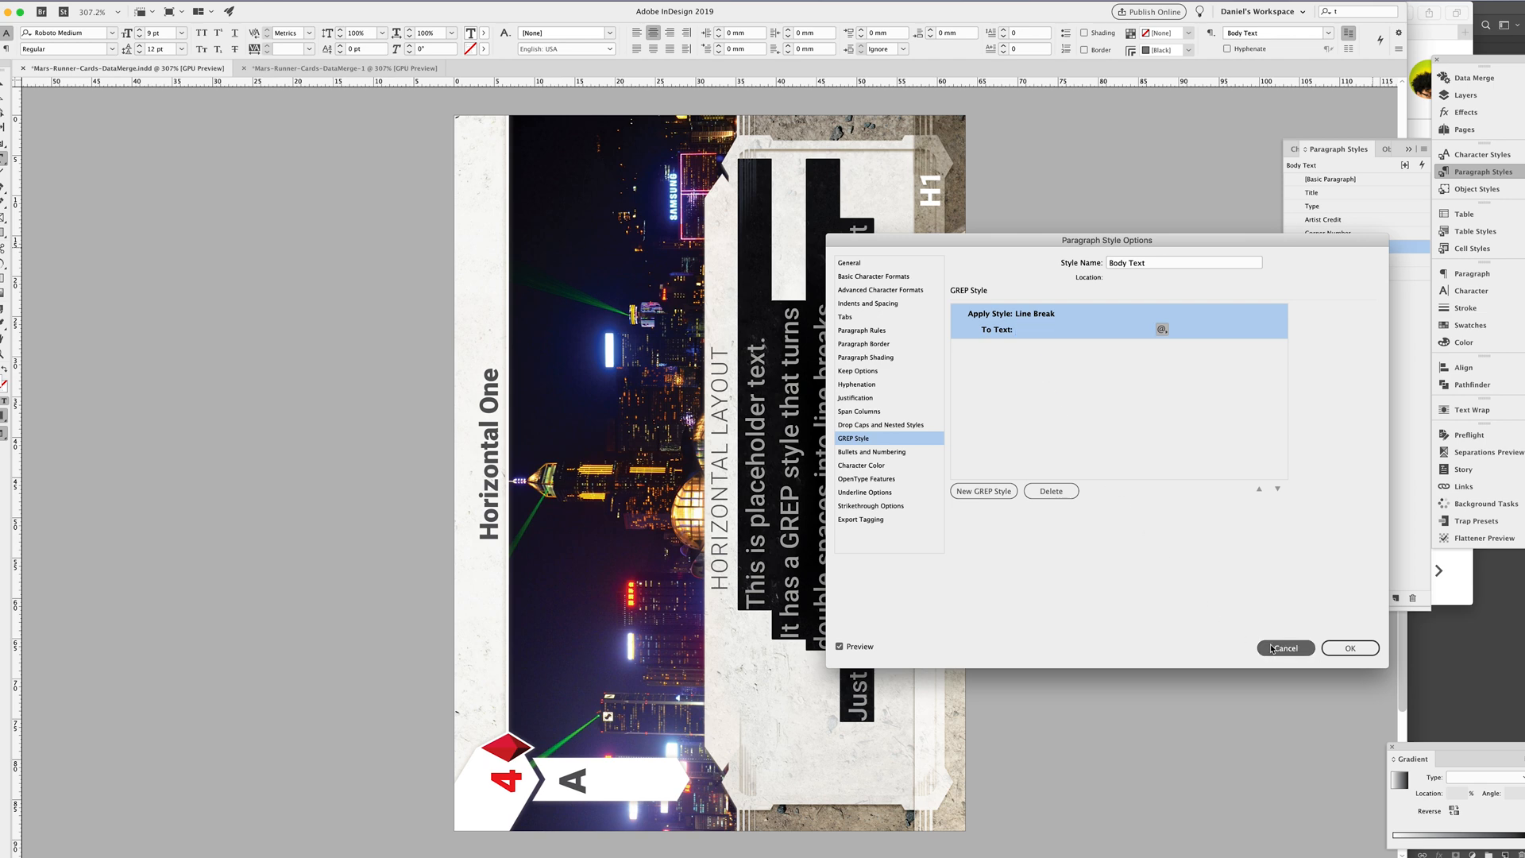
Deselect the text and inspect the tracking in the Line Break character style's Basic Character Formats, leaving the style unmodified
left_click(1461, 155)
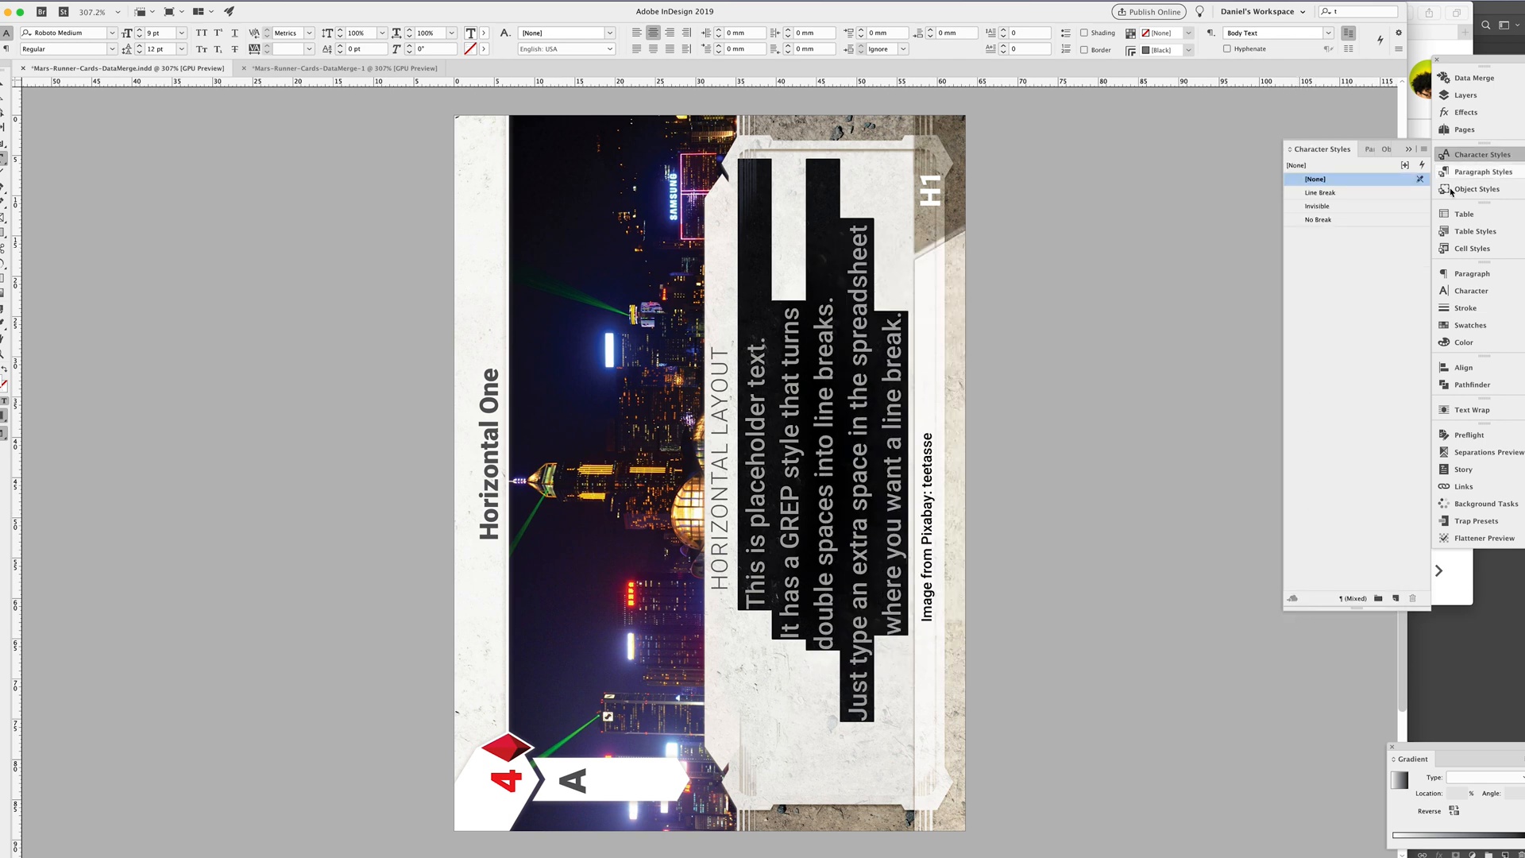
key("Escape")
left_click(1203, 300)
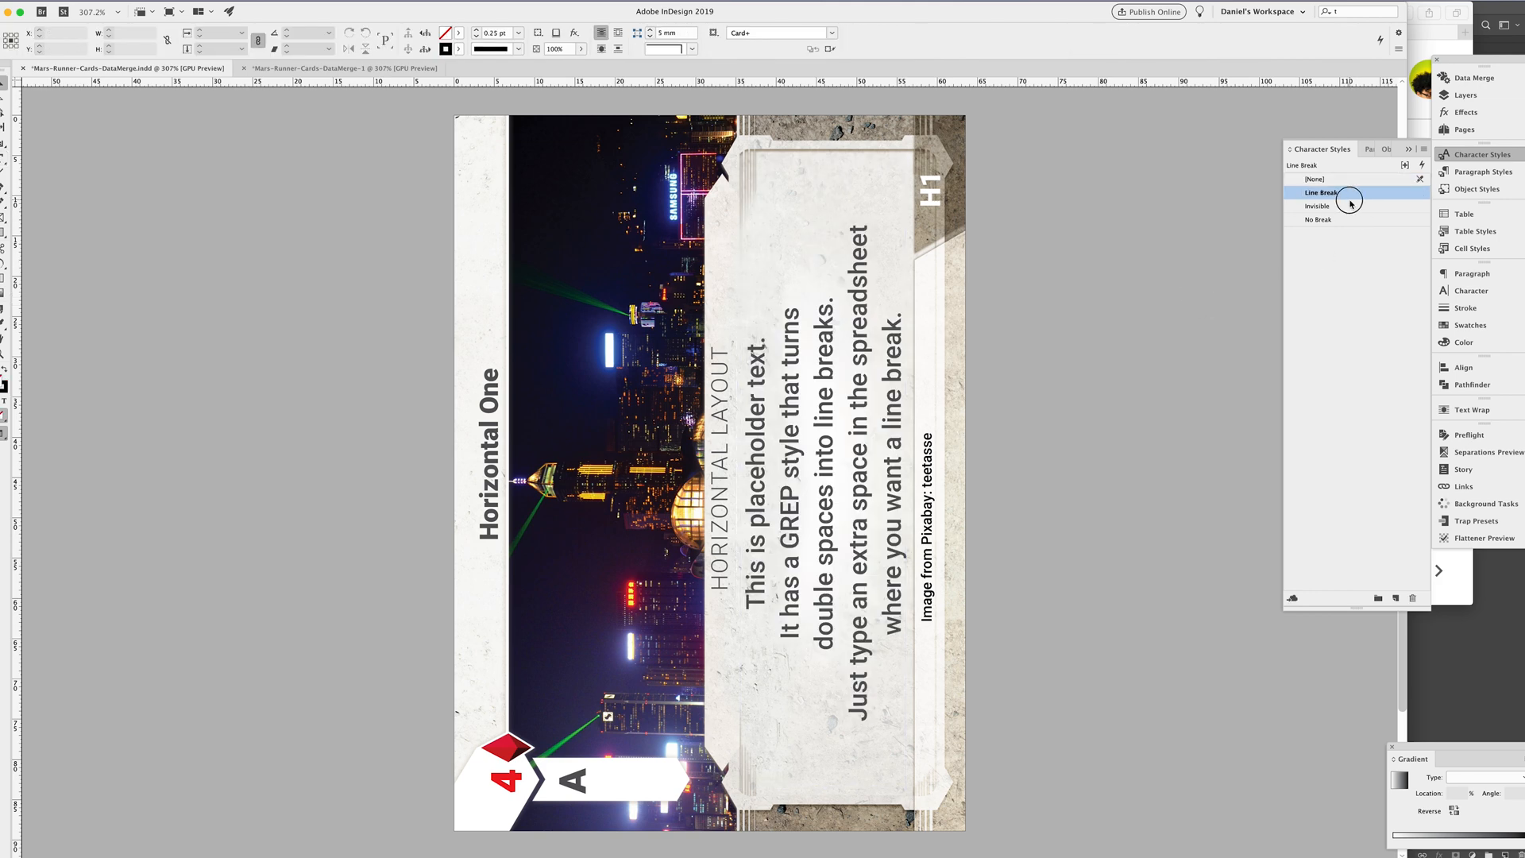
left_click(1349, 193)
double_click(1349, 193)
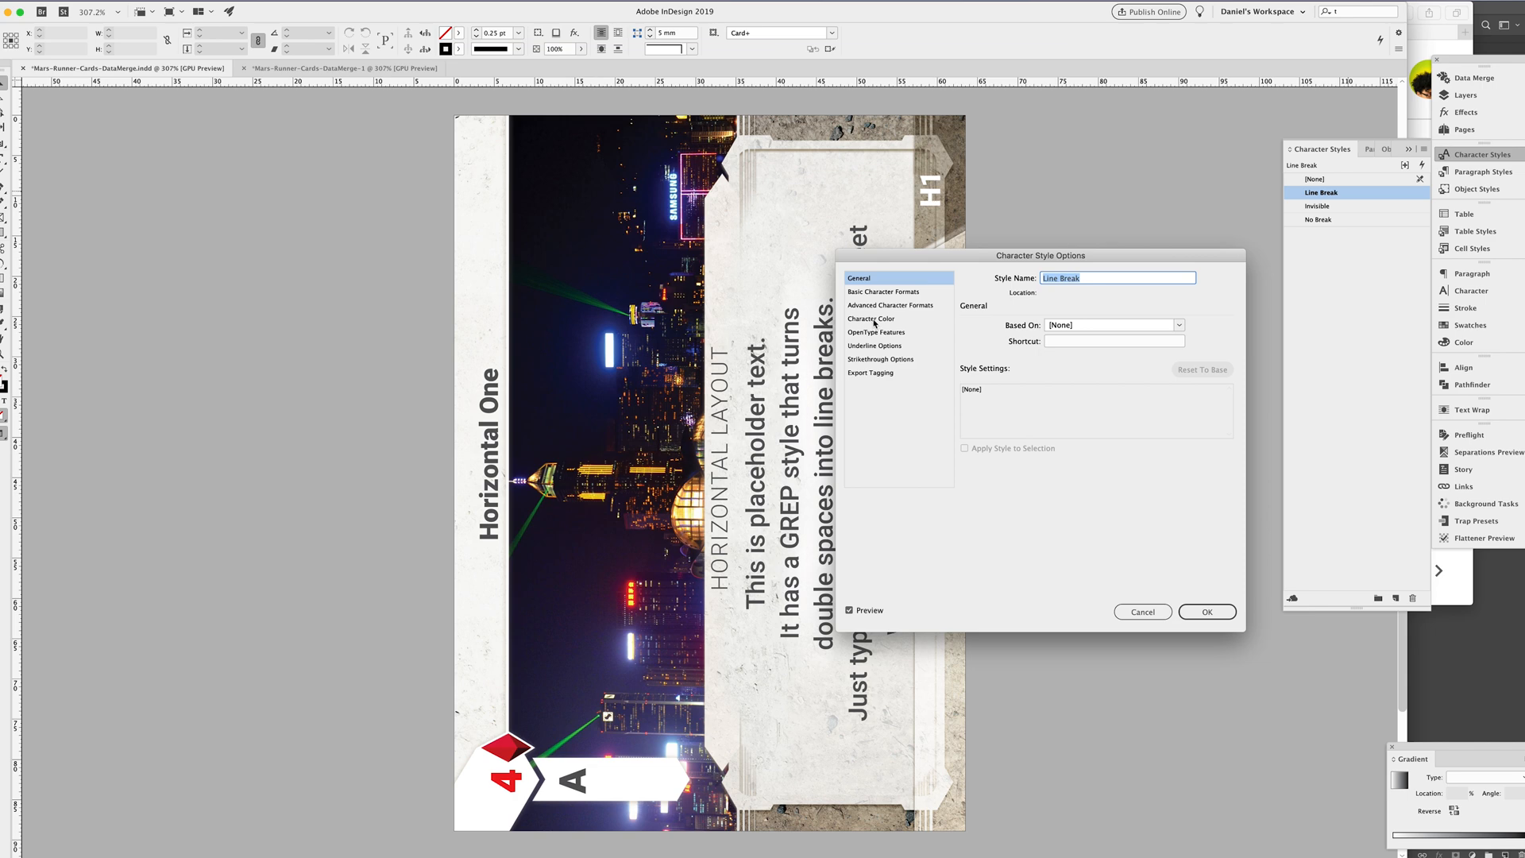
left_click(877, 292)
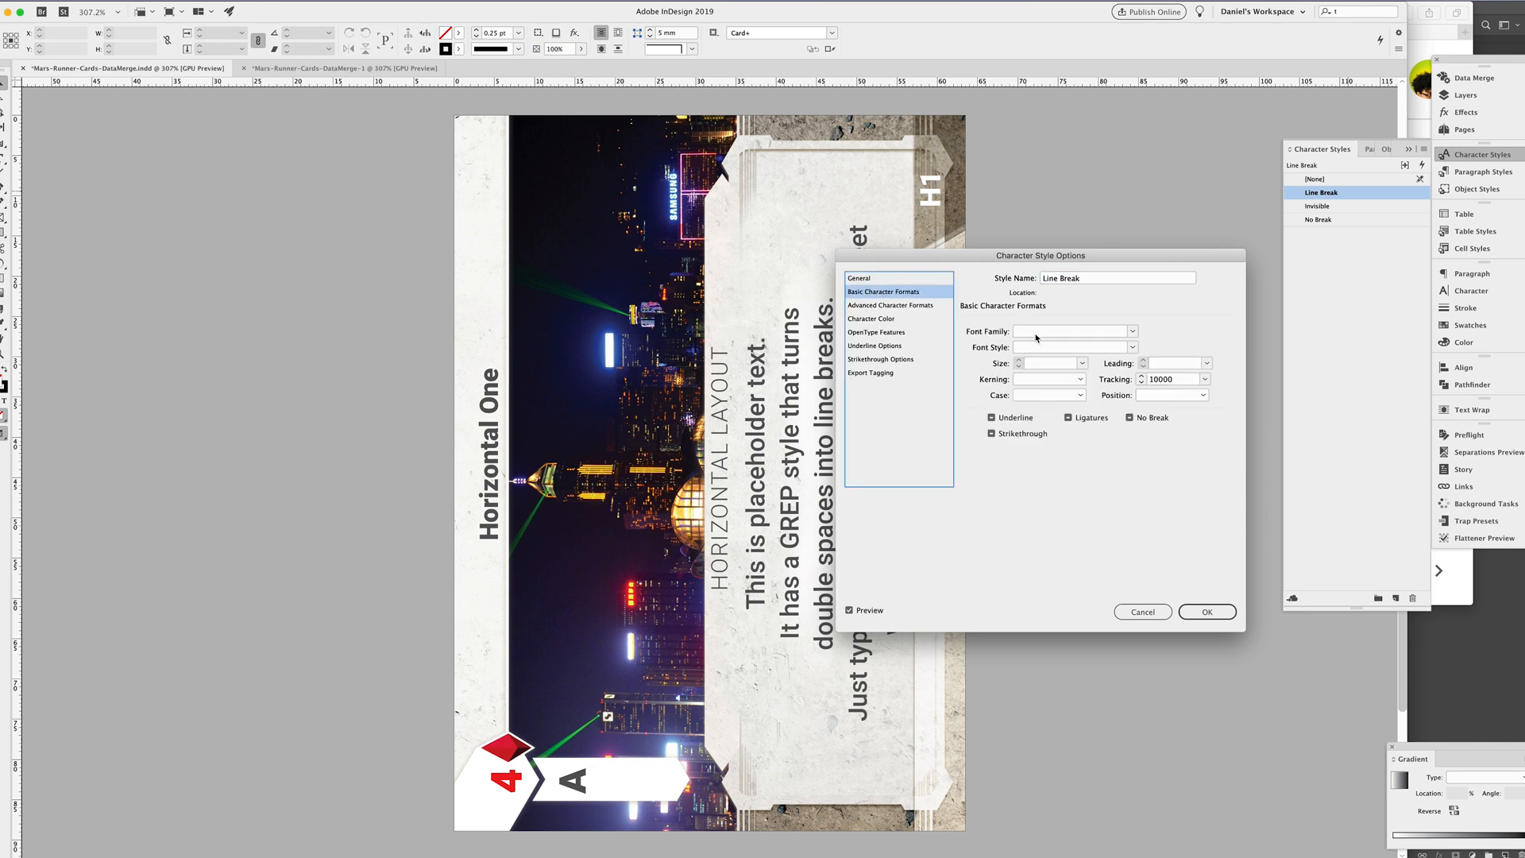
double_click(1178, 380)
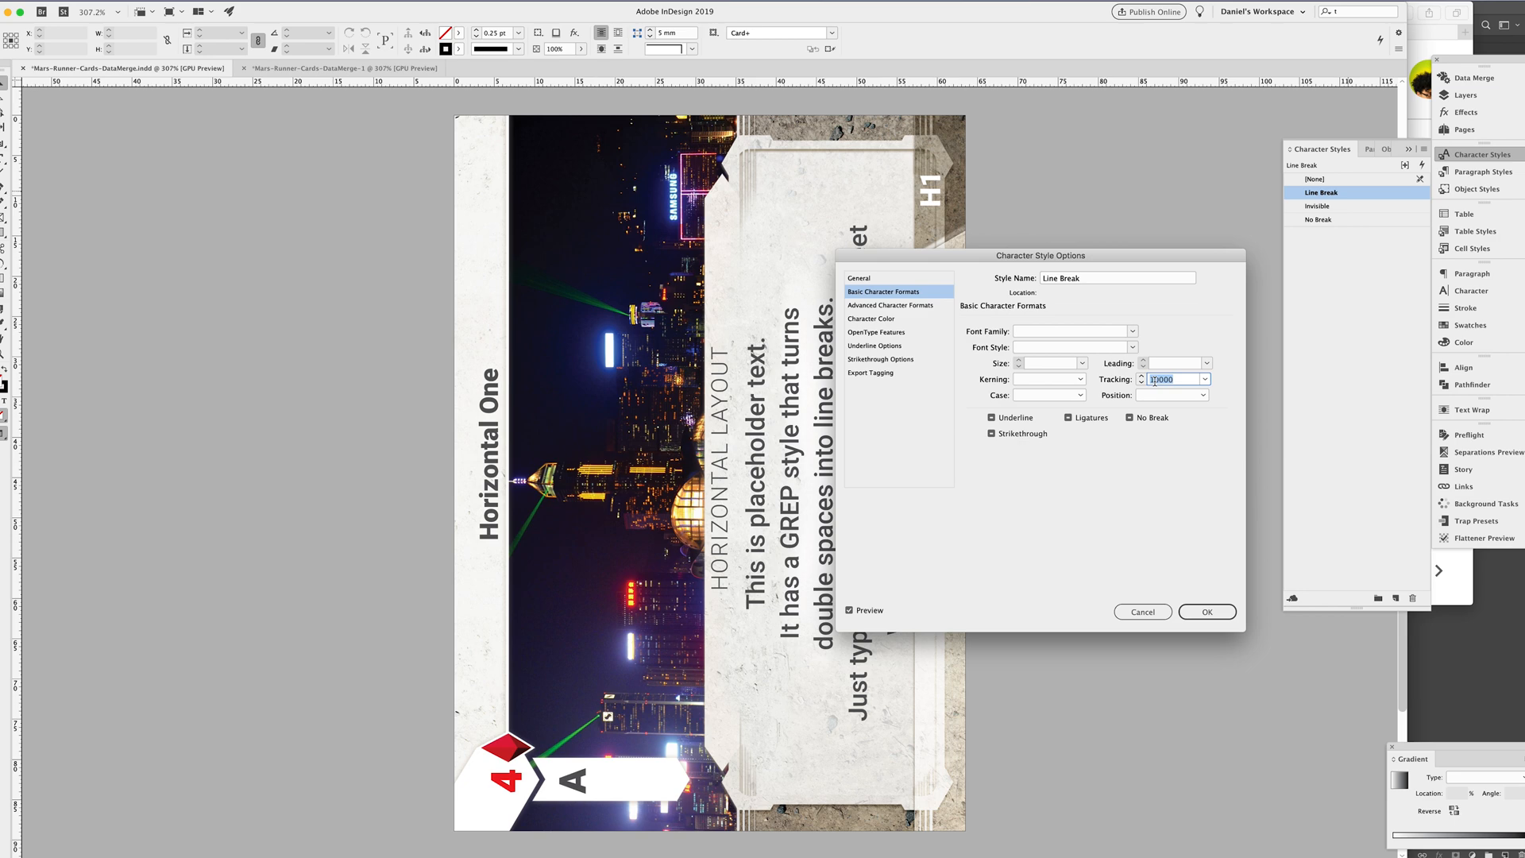
left_click(1145, 616)
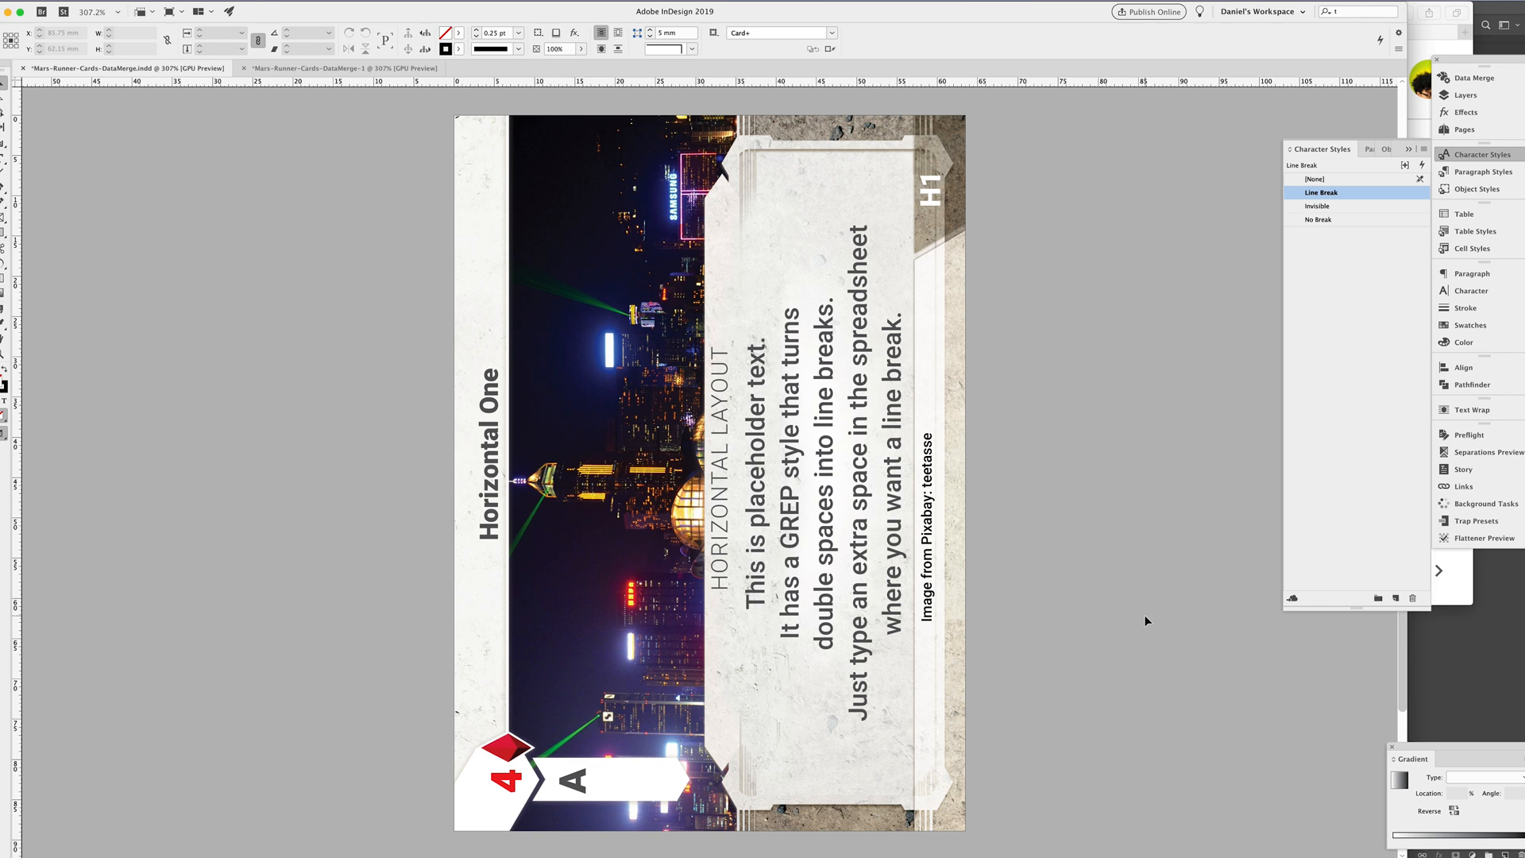
key("super+Tab")
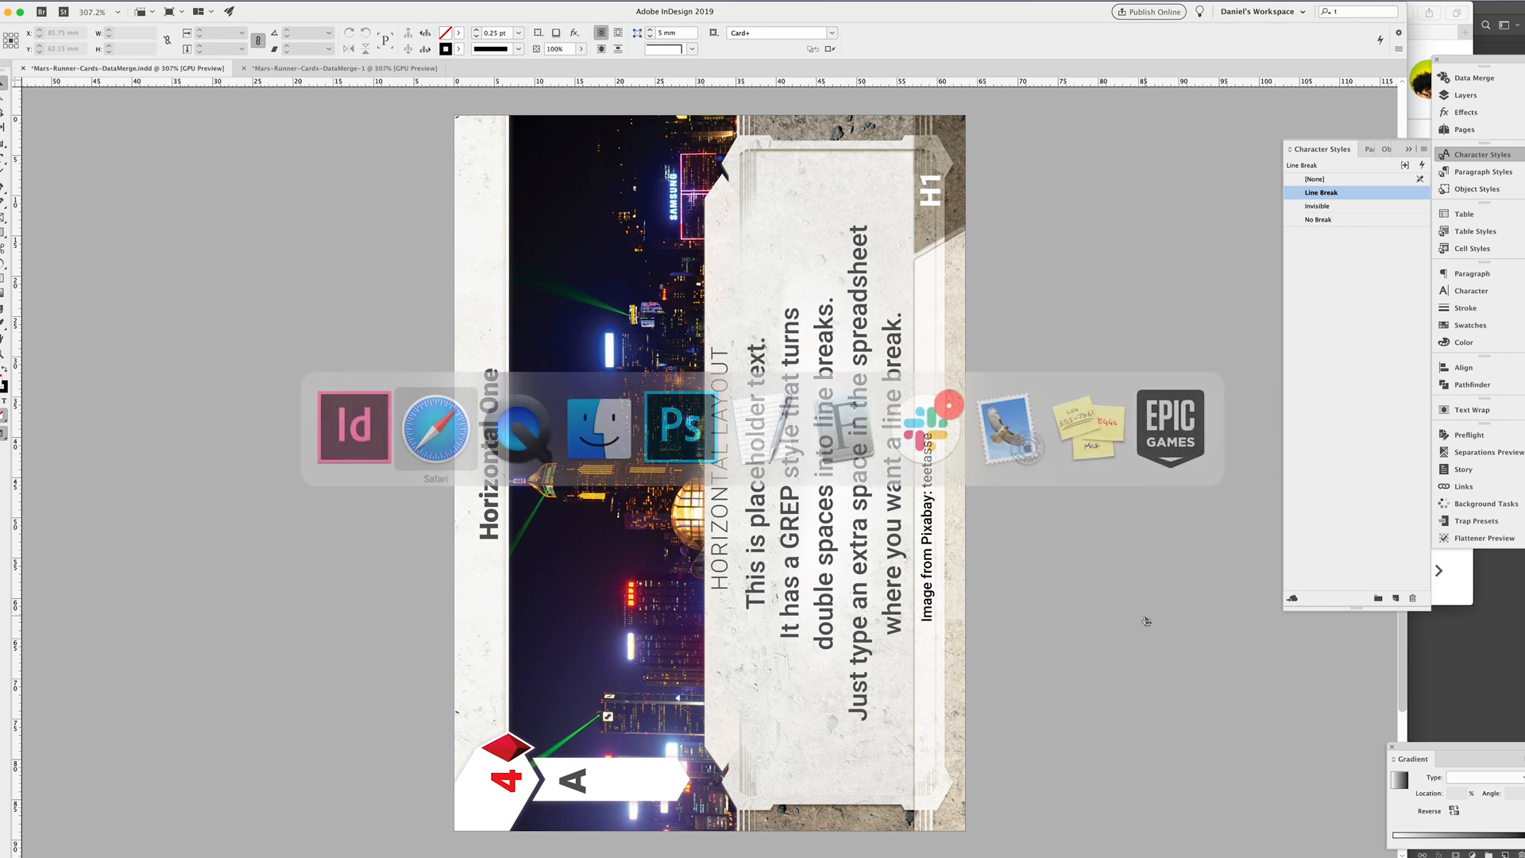
key("Right")
key("Right")
key("Right")
key("Right")
key("Right")
key("Right")
key("Right")
key("Right")
key("Right")
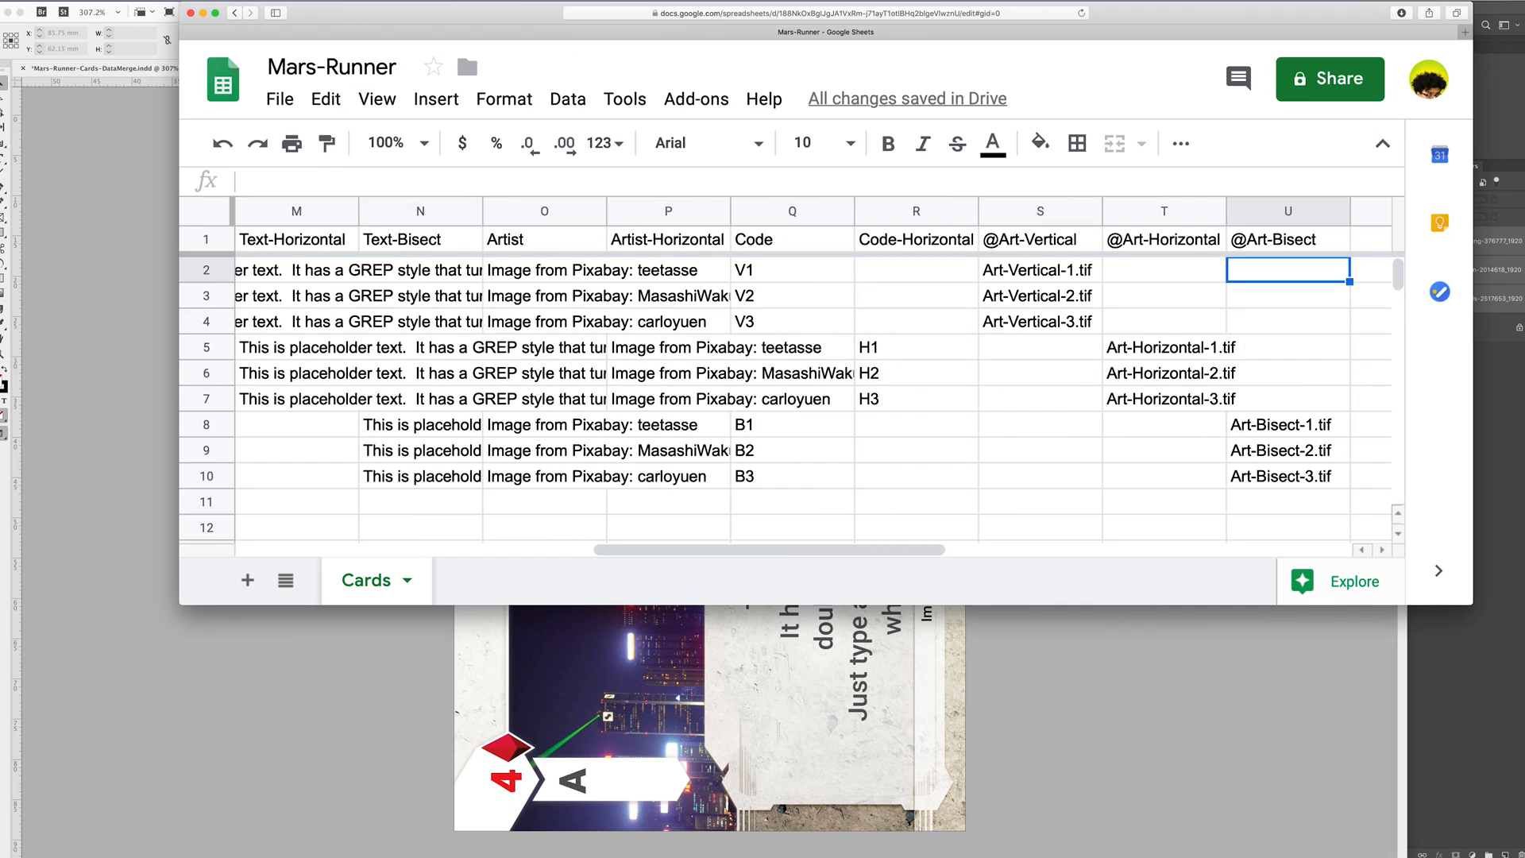
key("Left")
key("Left")
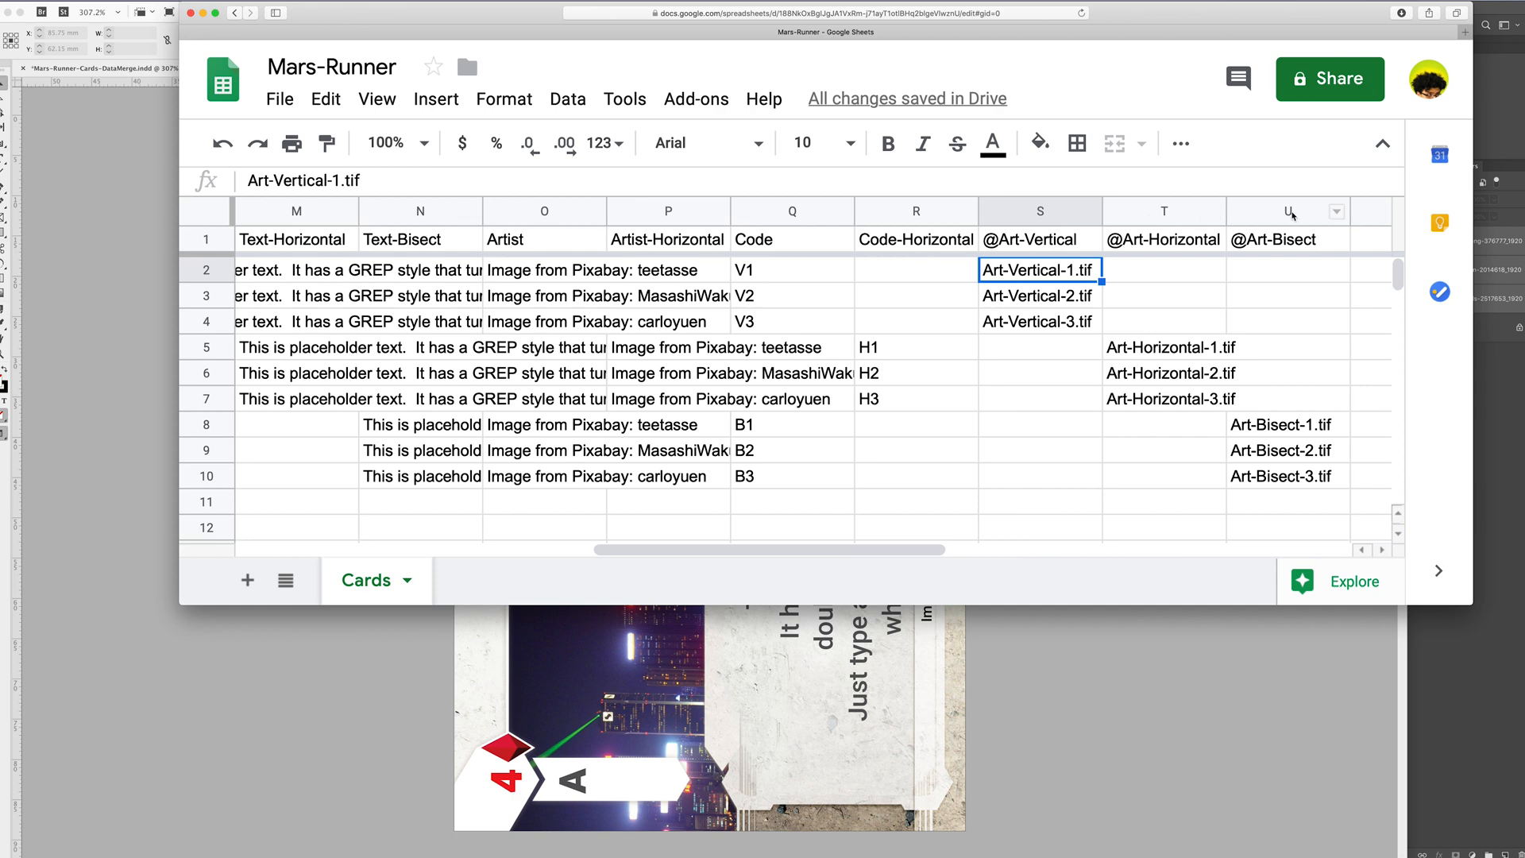
Switch to InDesign, hide every layer except Art and leave preview mode to show the frame edges
left_click(1065, 640)
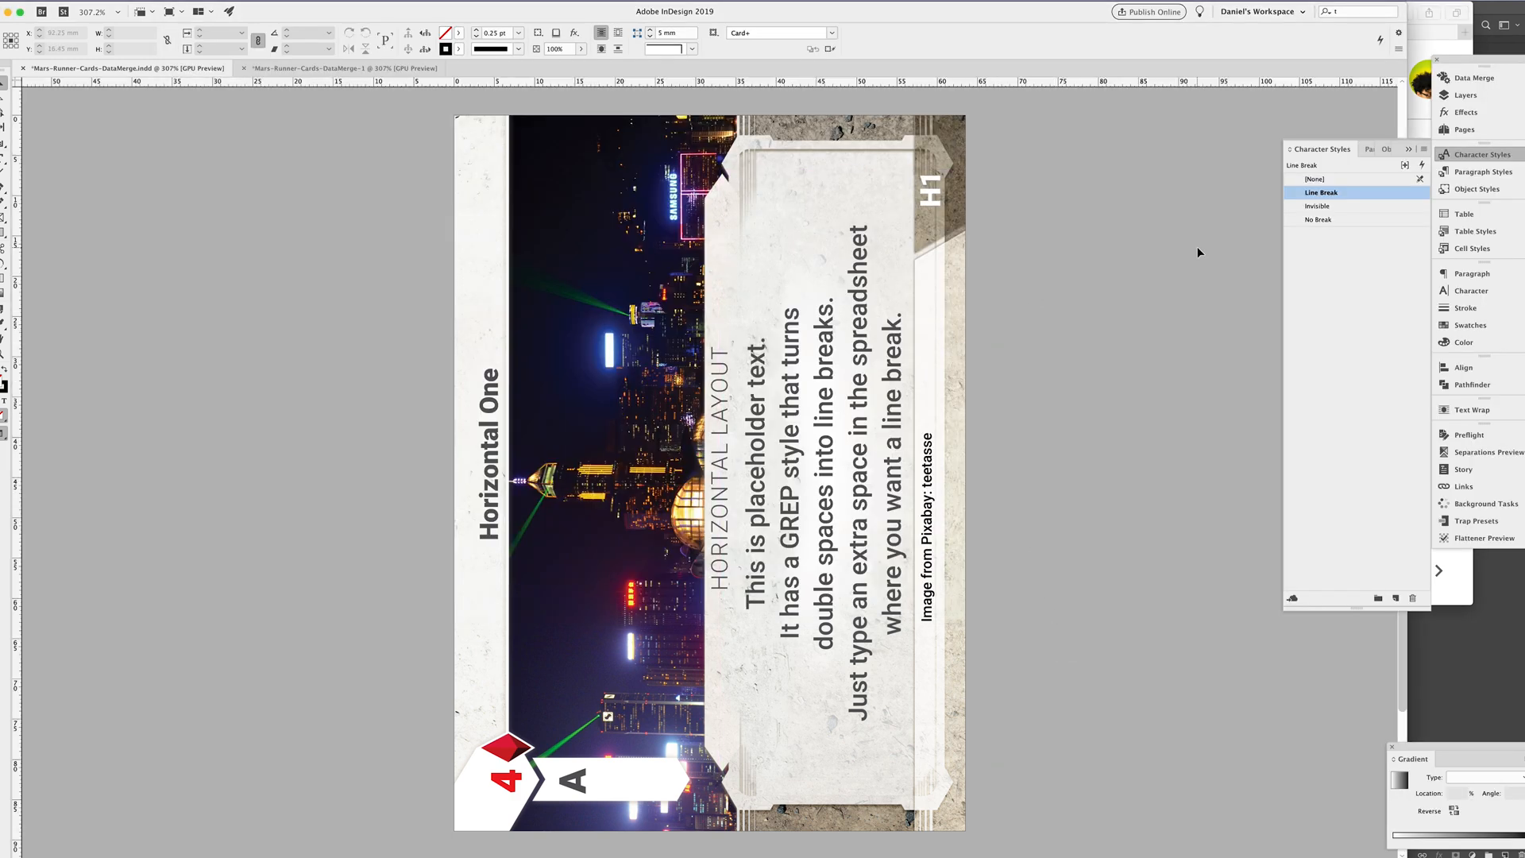
left_click(1458, 95)
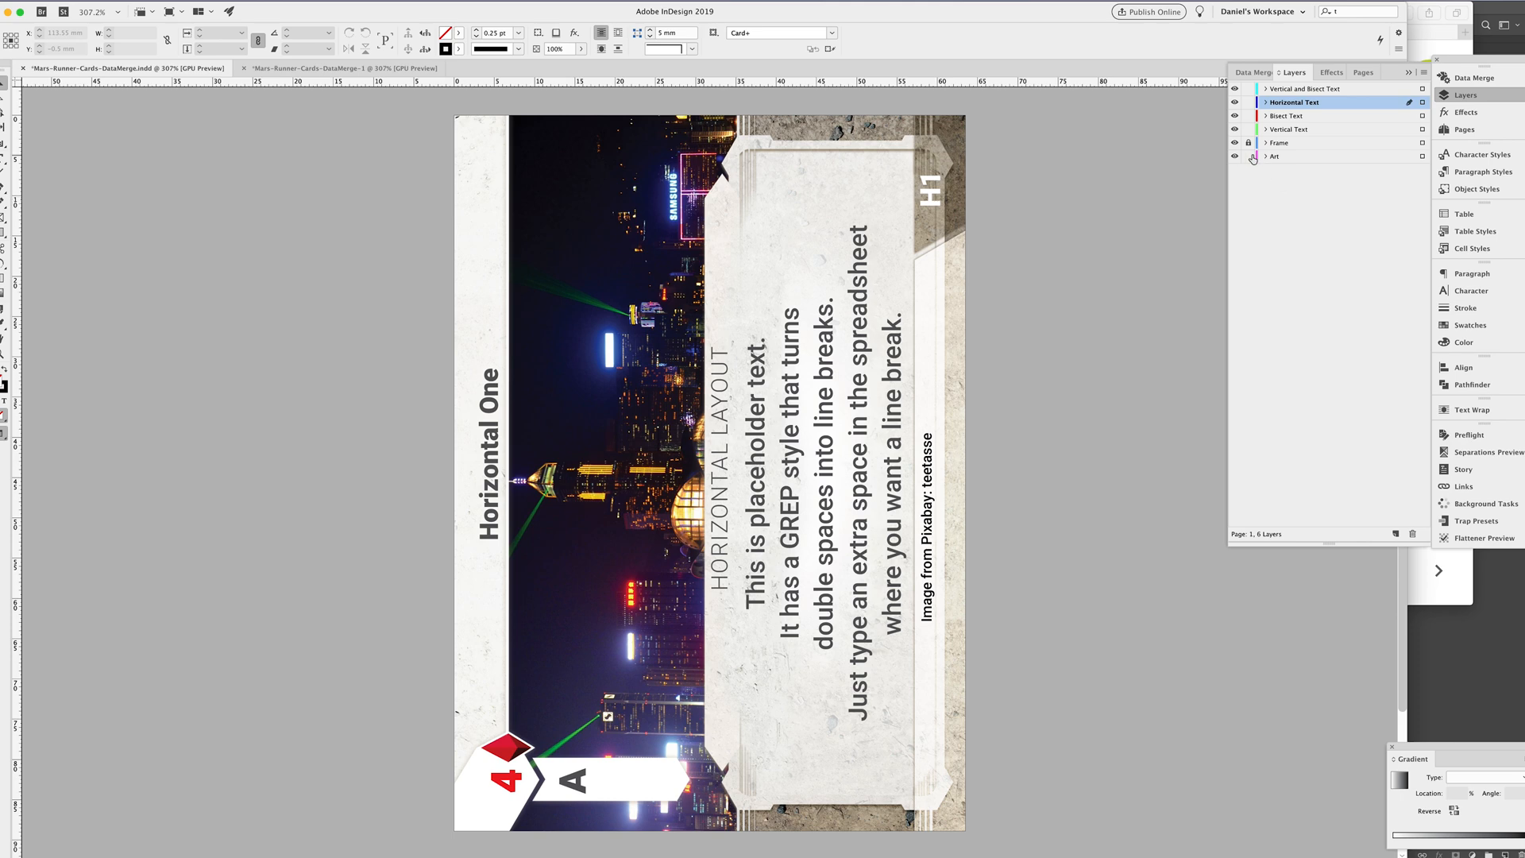
left_click(1278, 157)
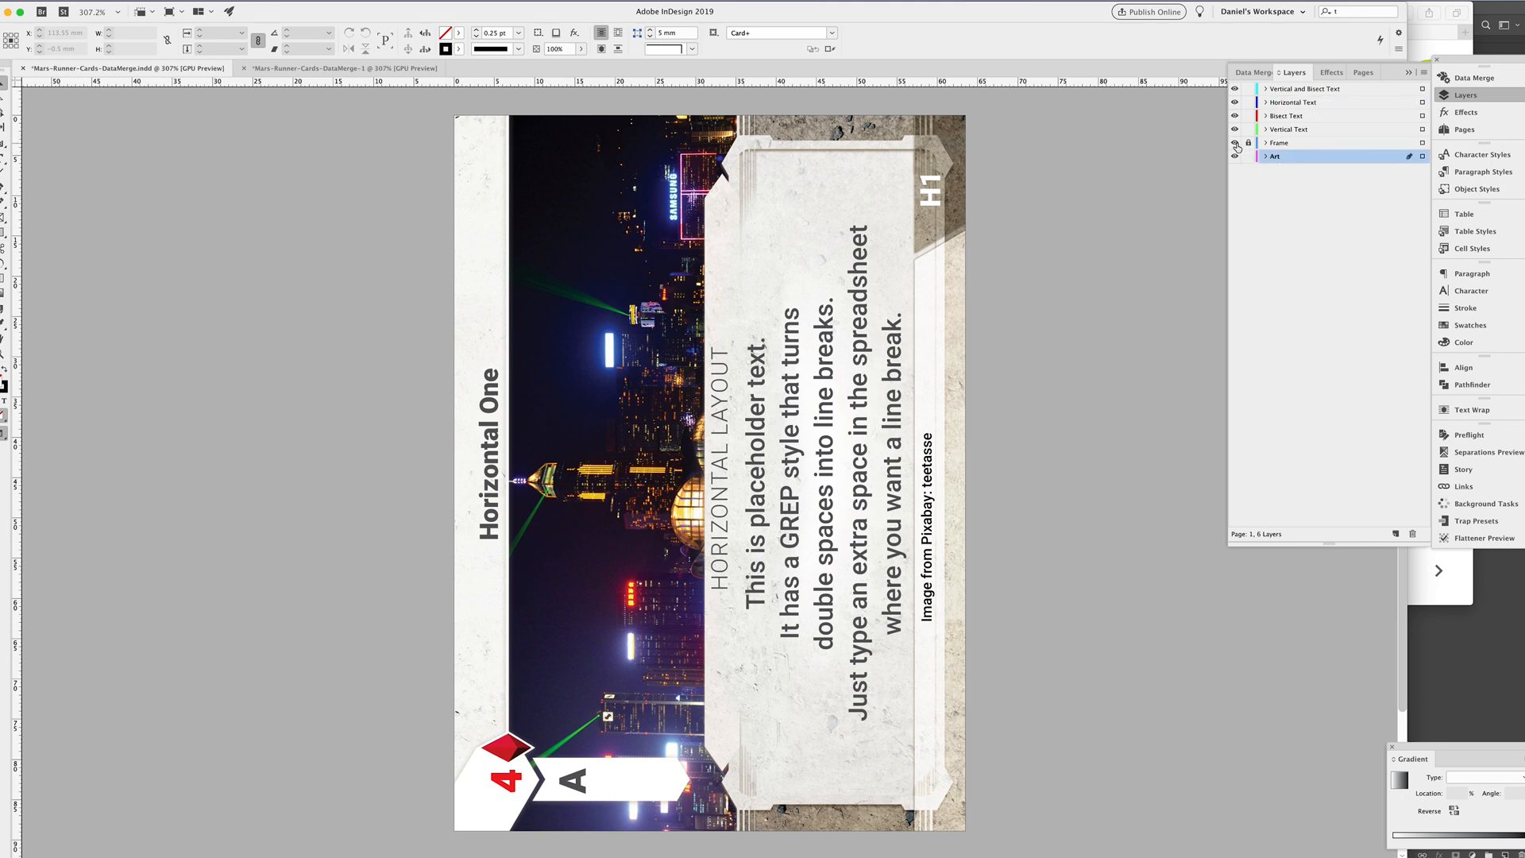
mouse_move(1235, 143)
left_mouse_down()
mouse_move(1236, 90)
mouse_move(1236, 116)
left_mouse_up()
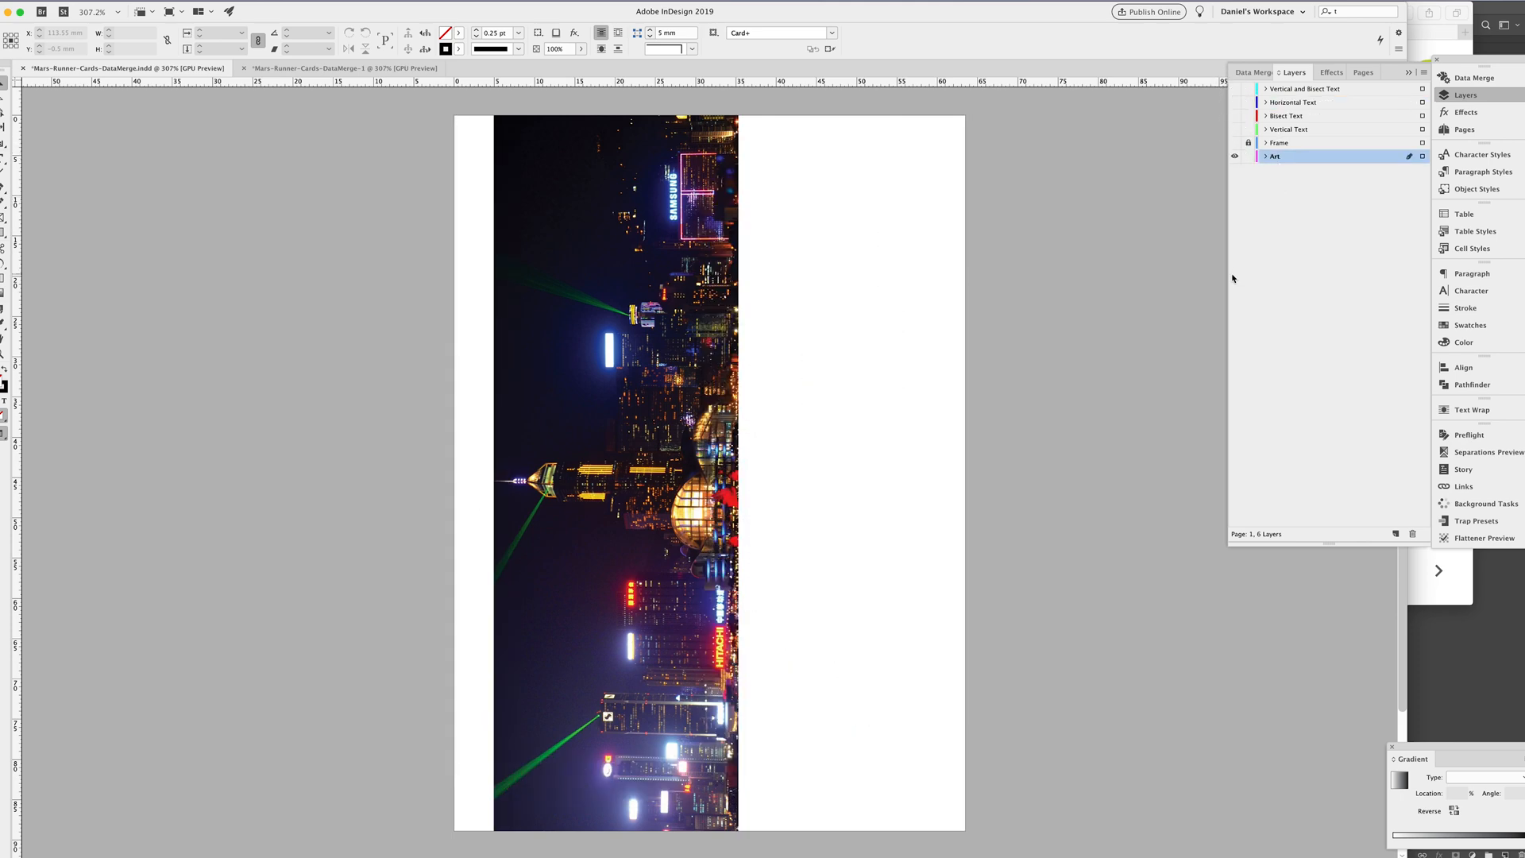
key("w")
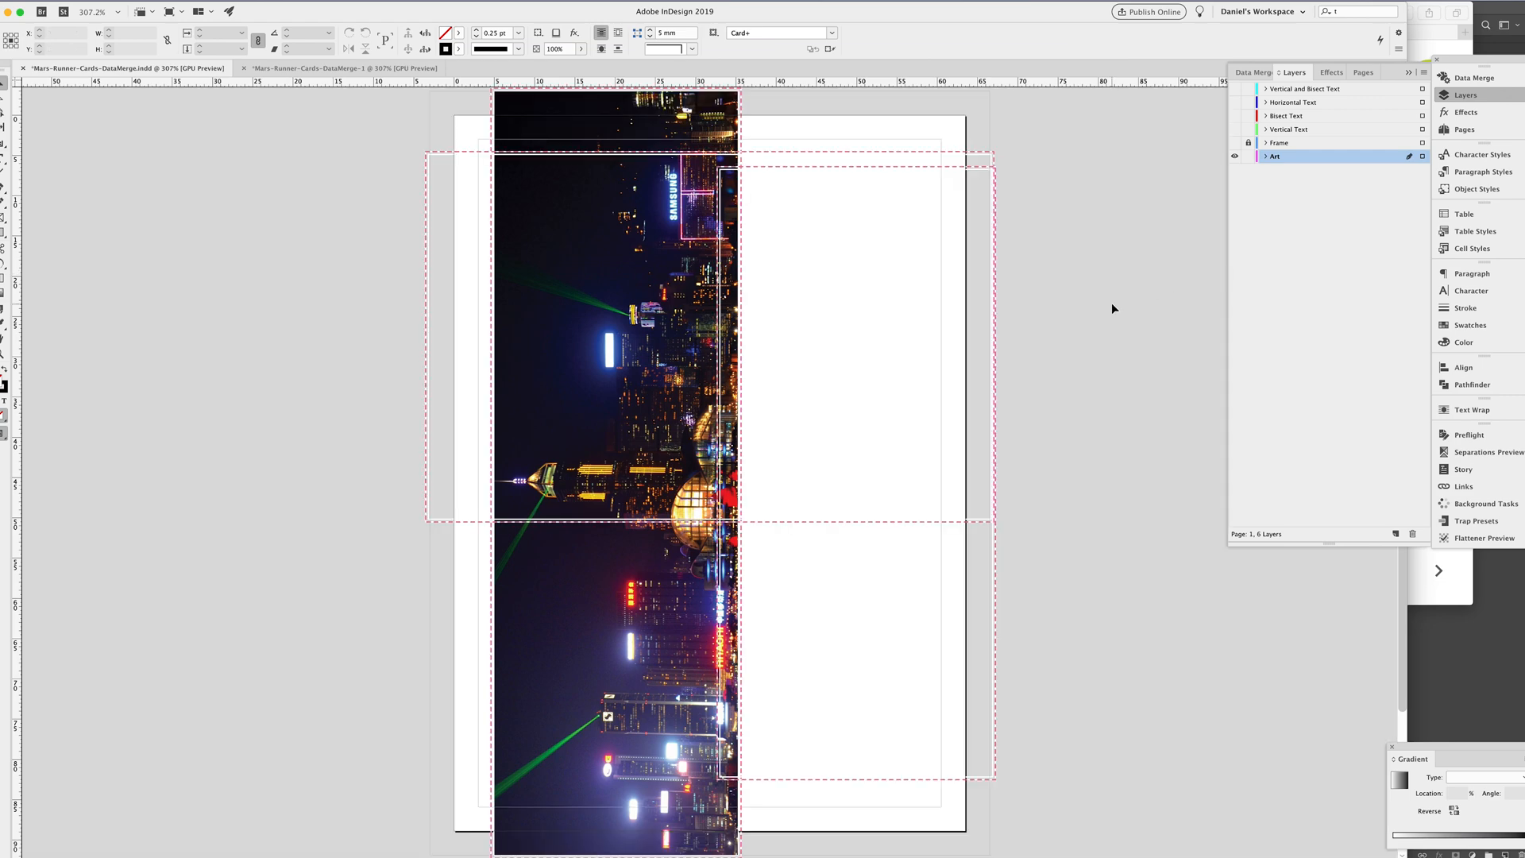
Select the bisect, vertical and horizontal art frames in turn to compare their placement on the card
left_click(954, 313)
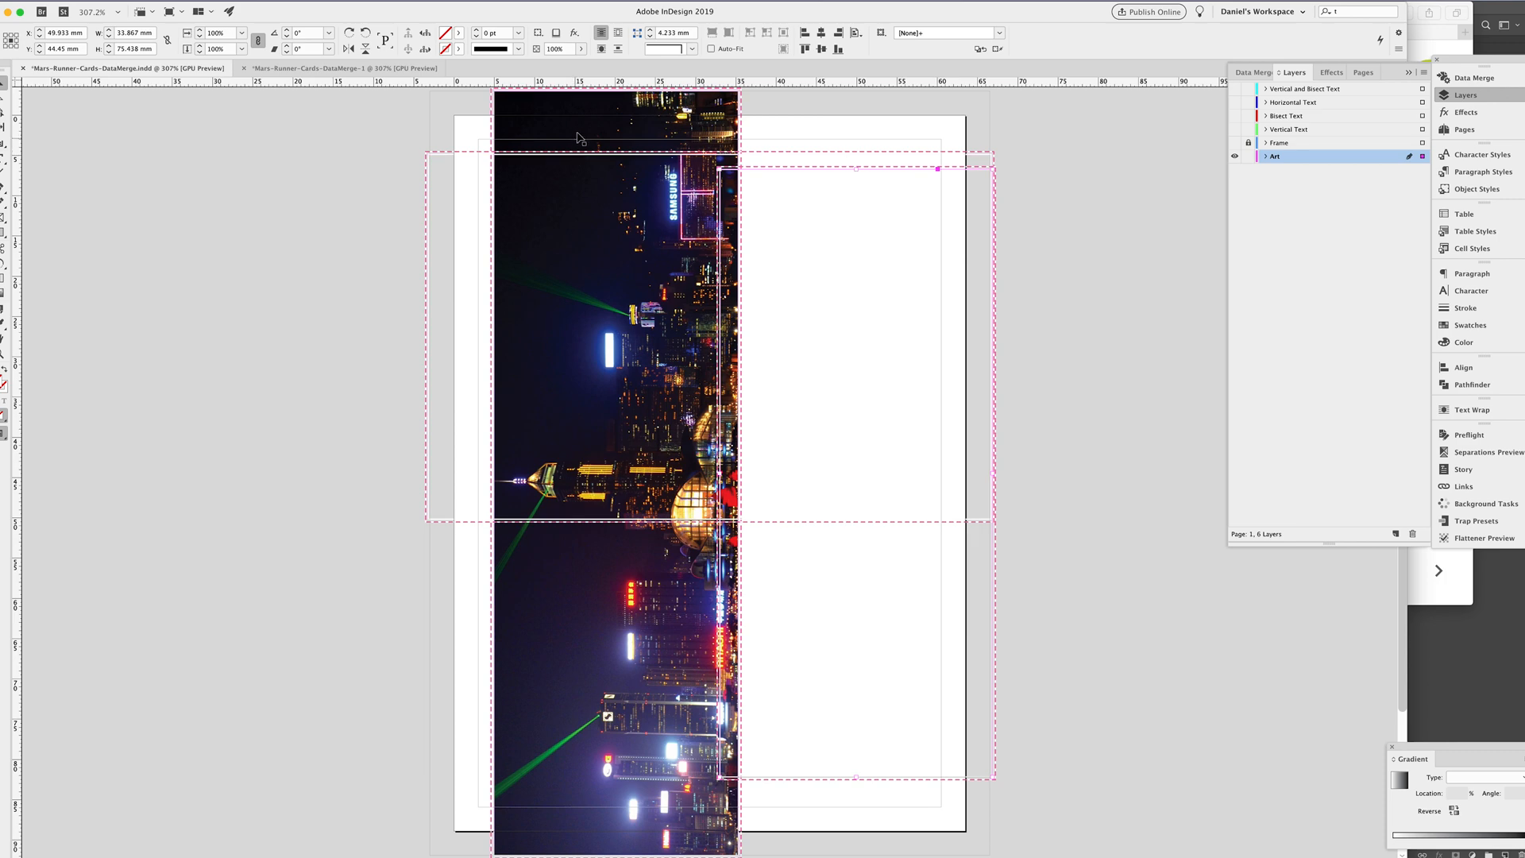
left_click(470, 289)
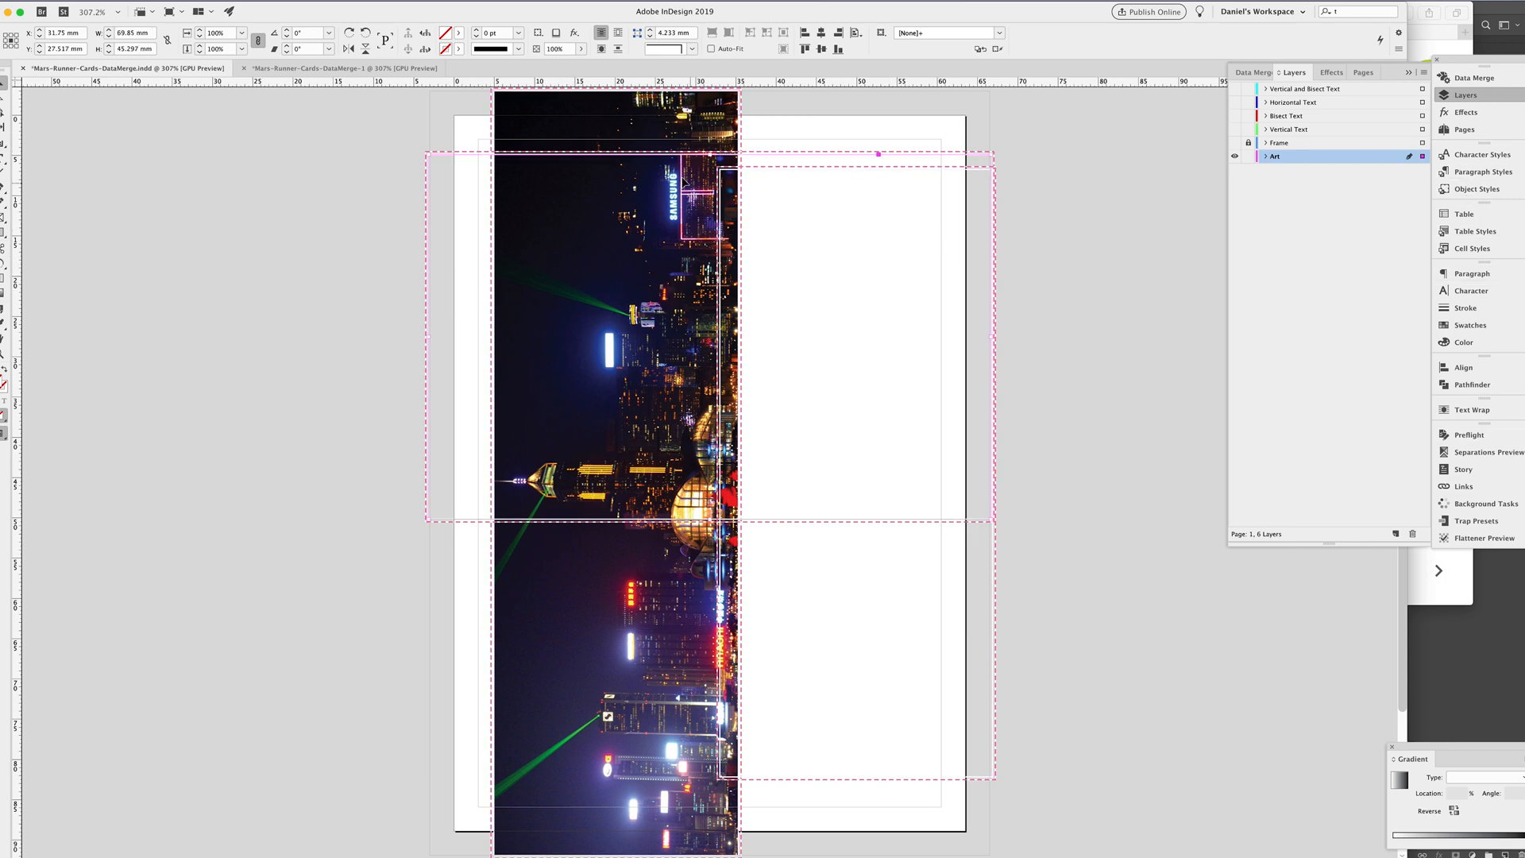
left_click(669, 128)
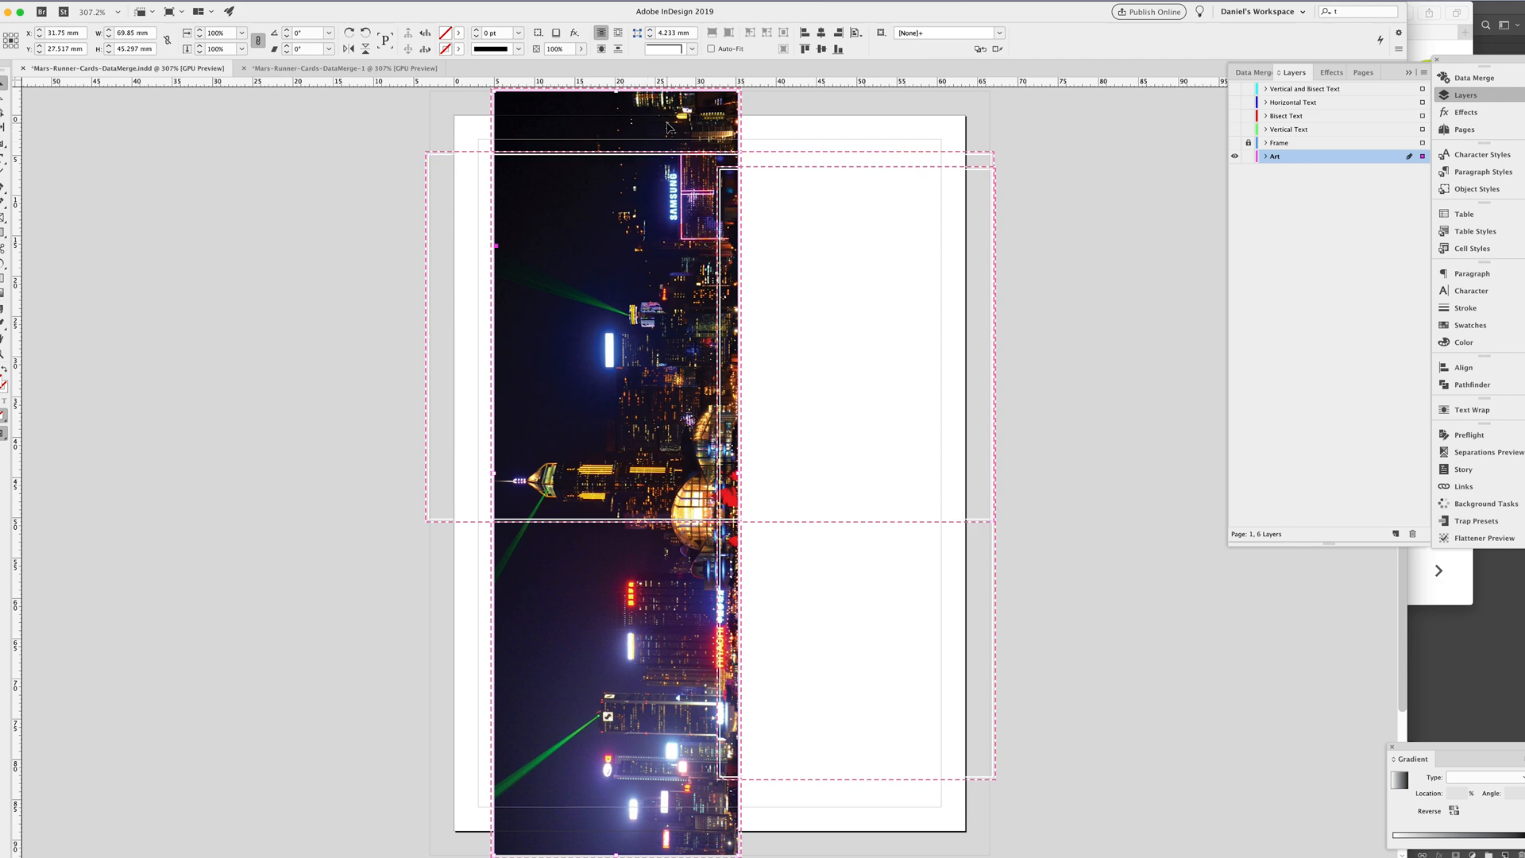
Show the data merge fields and preview the art frames from the first merged record through the fourth
left_click(1473, 79)
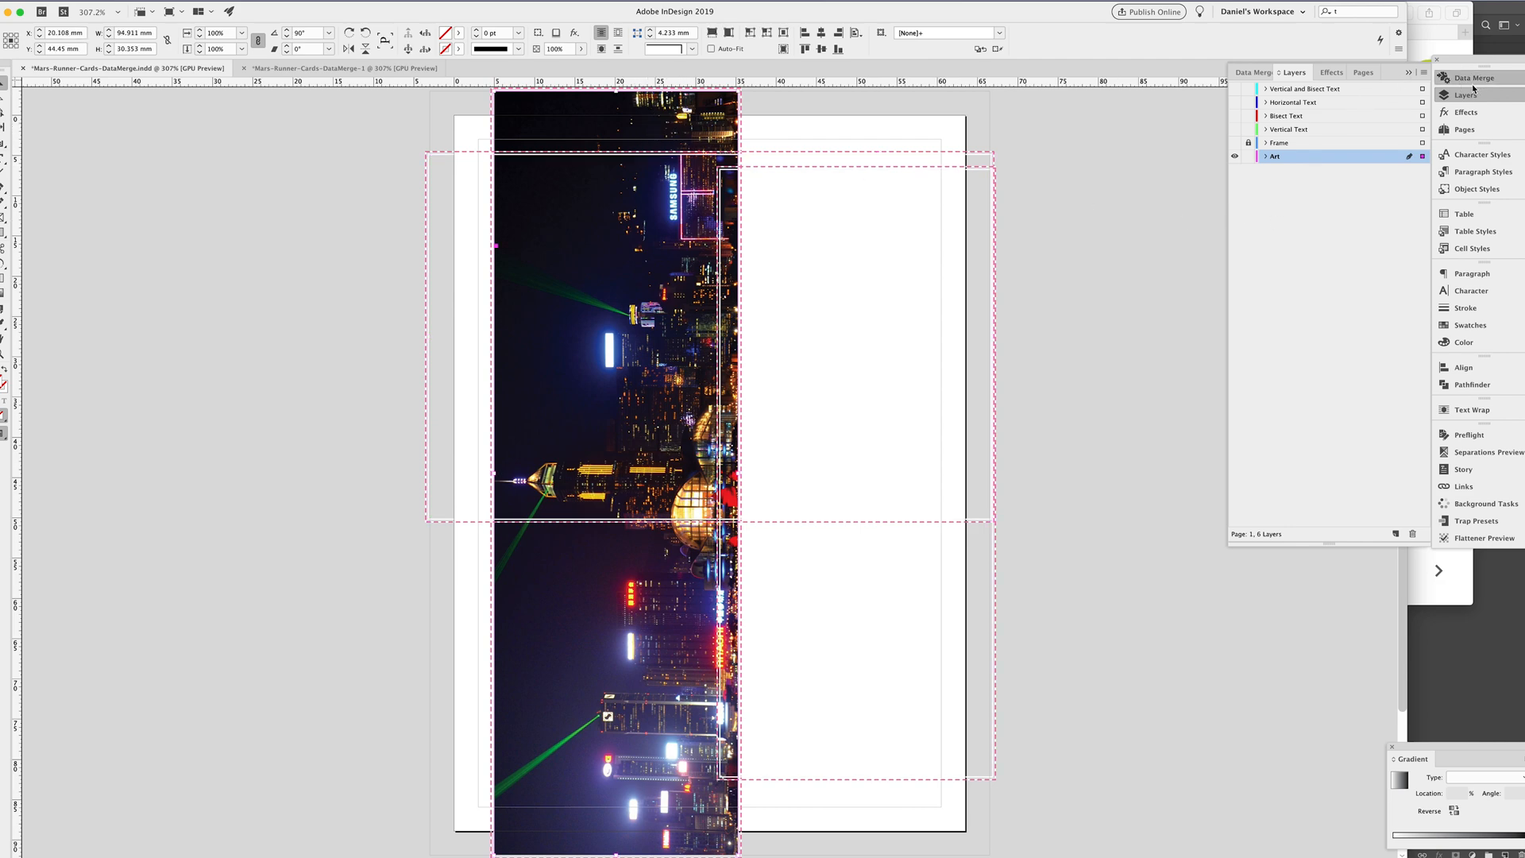
left_click(1354, 521)
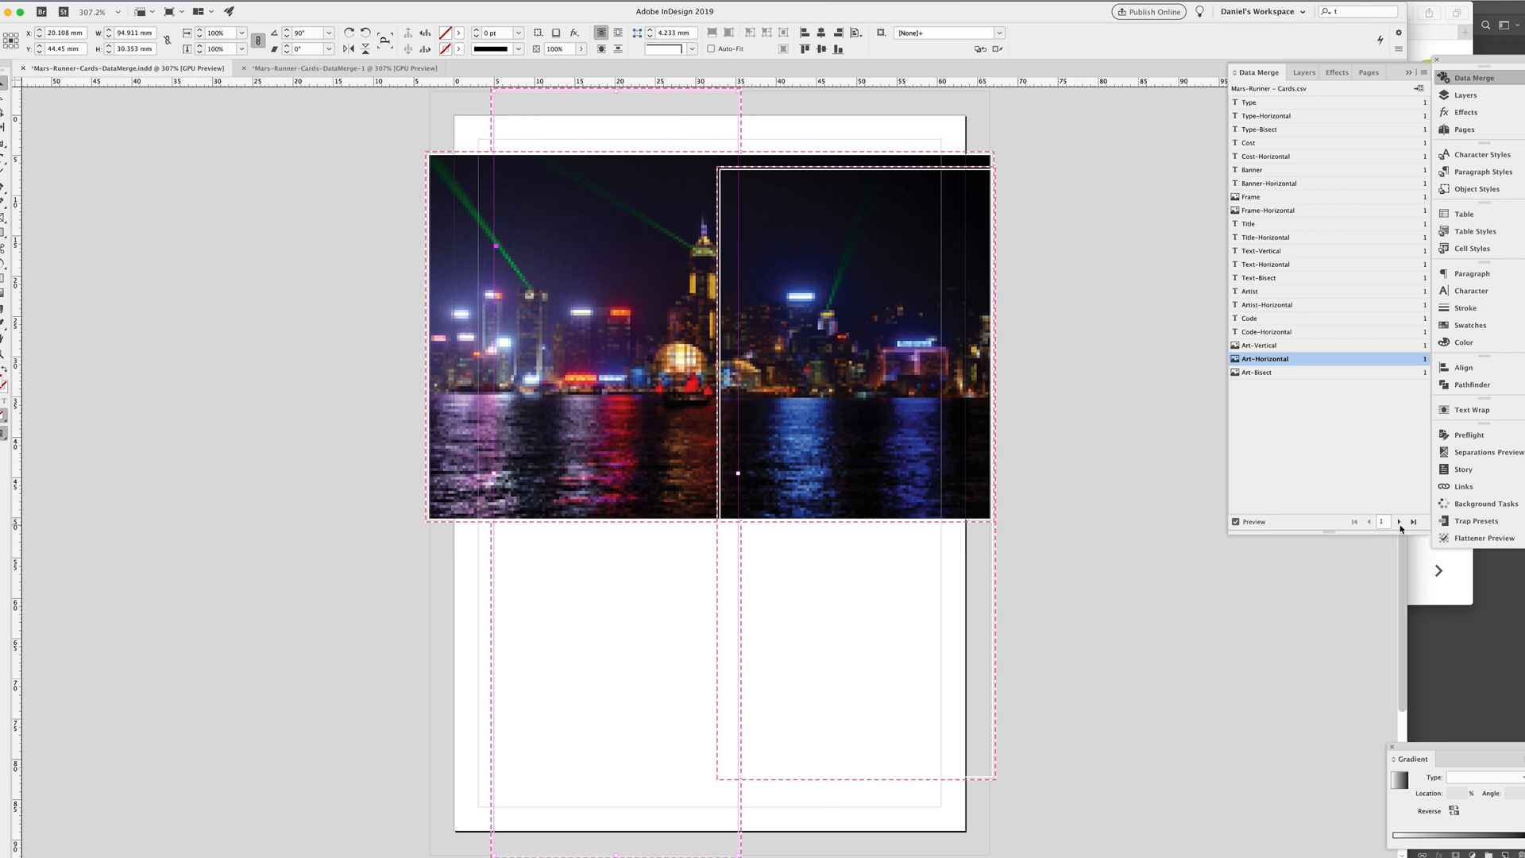
left_click(1400, 521)
left_click(1400, 521)
left_click(1400, 521)
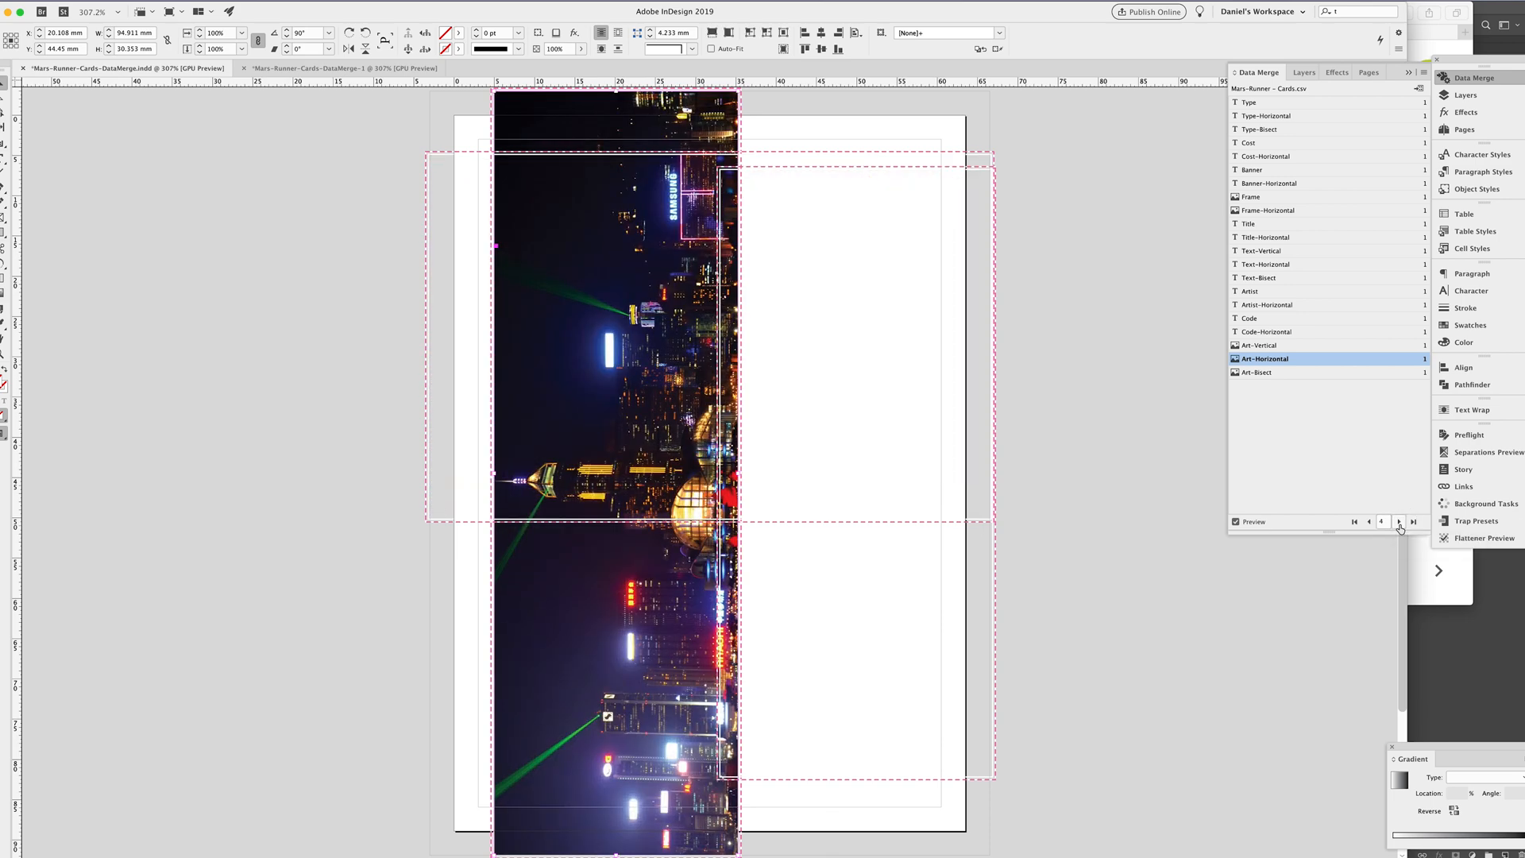
Preview the art frames for the fifth through eighth merged records
left_click(1400, 521)
left_click(1400, 521)
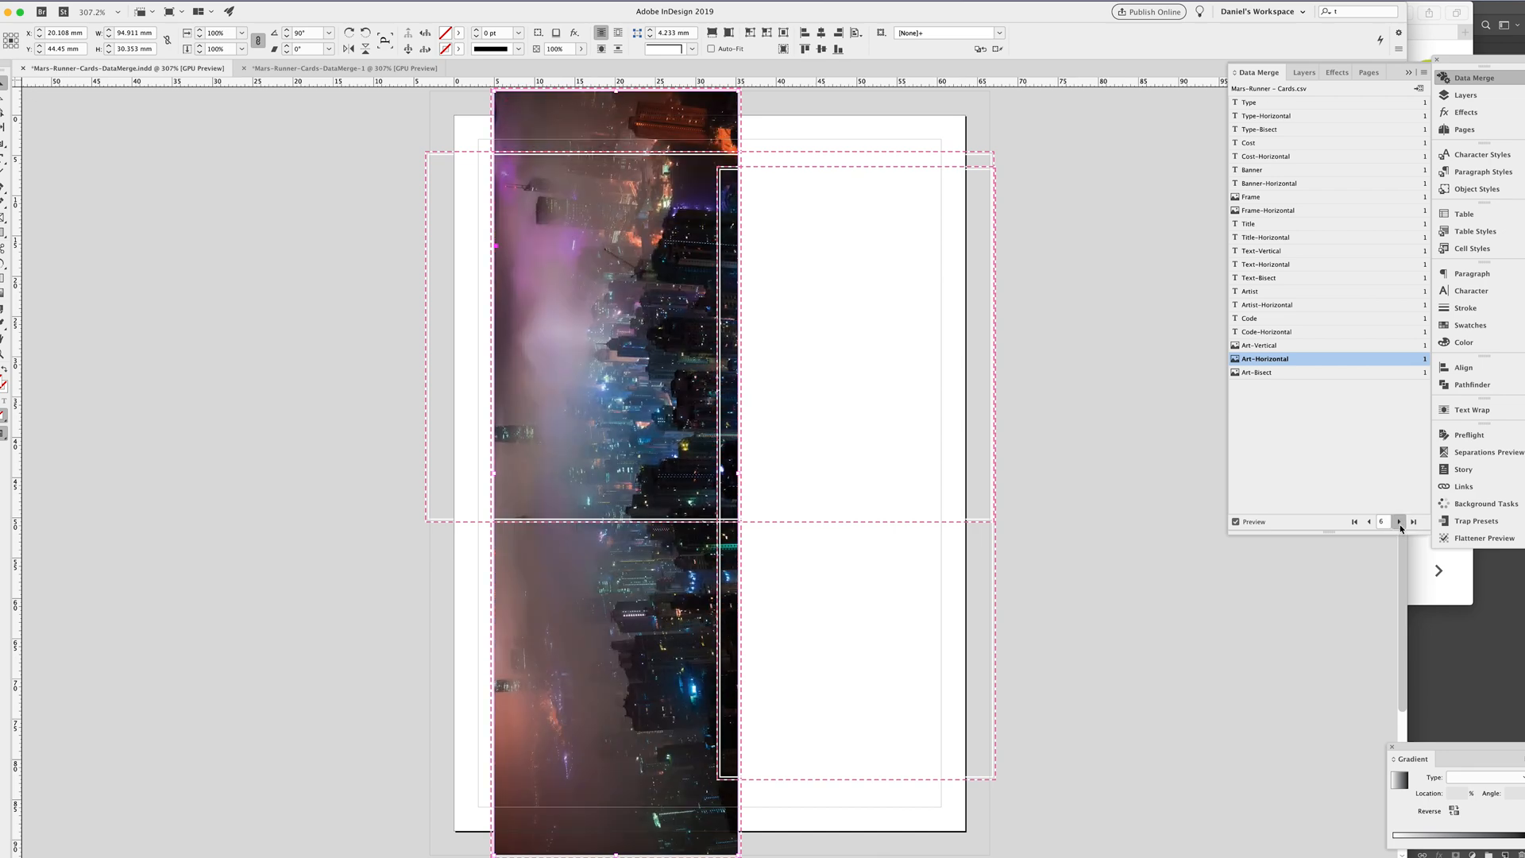
left_click(1400, 521)
left_click(1400, 521)
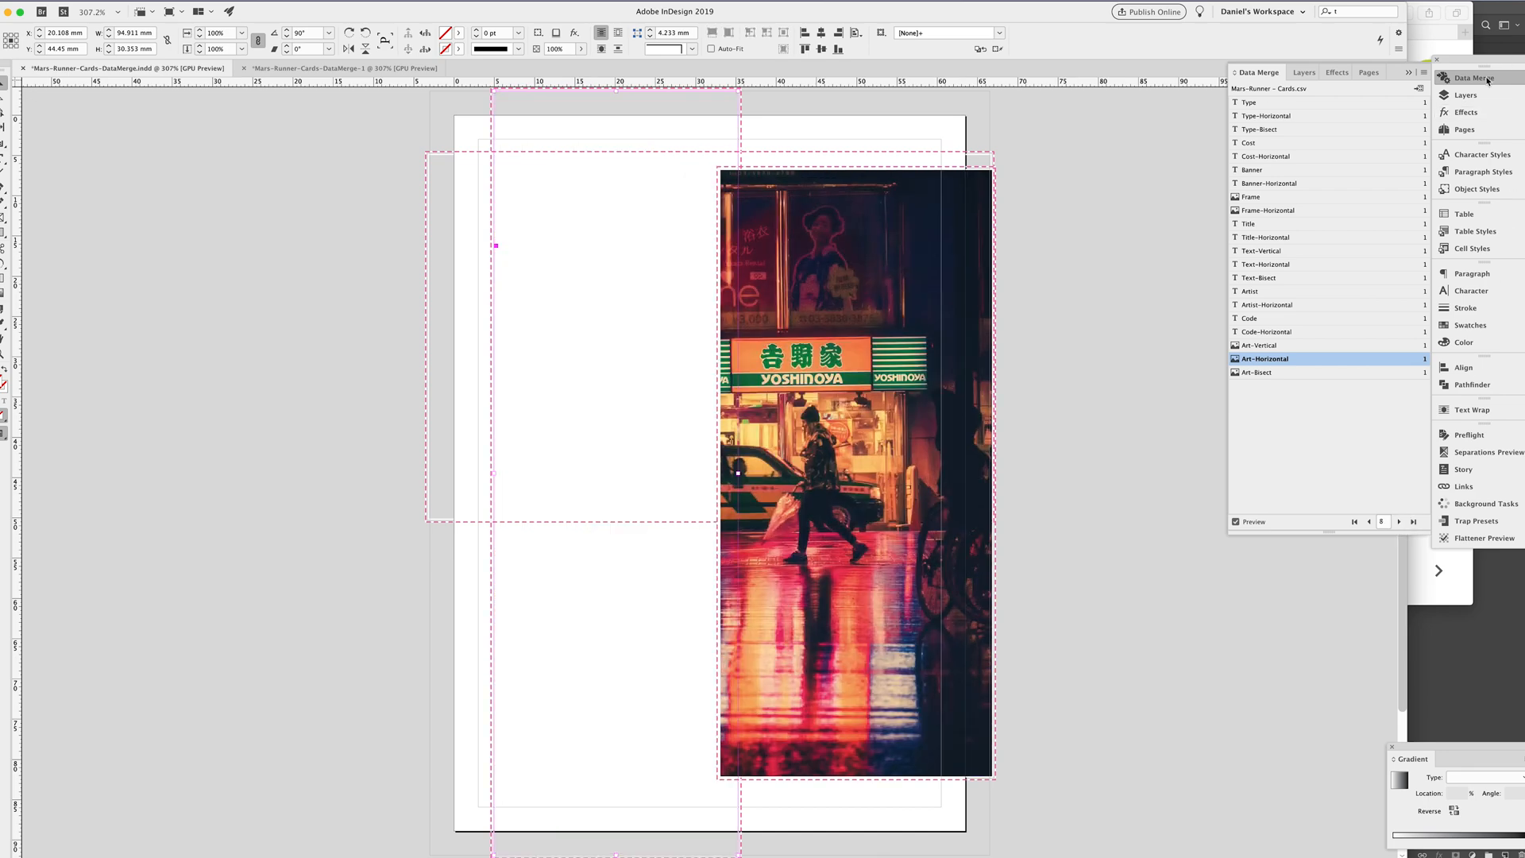
Make all the hidden text and frame layers visible again, deselect everything and return to preview mode
left_click(1466, 95)
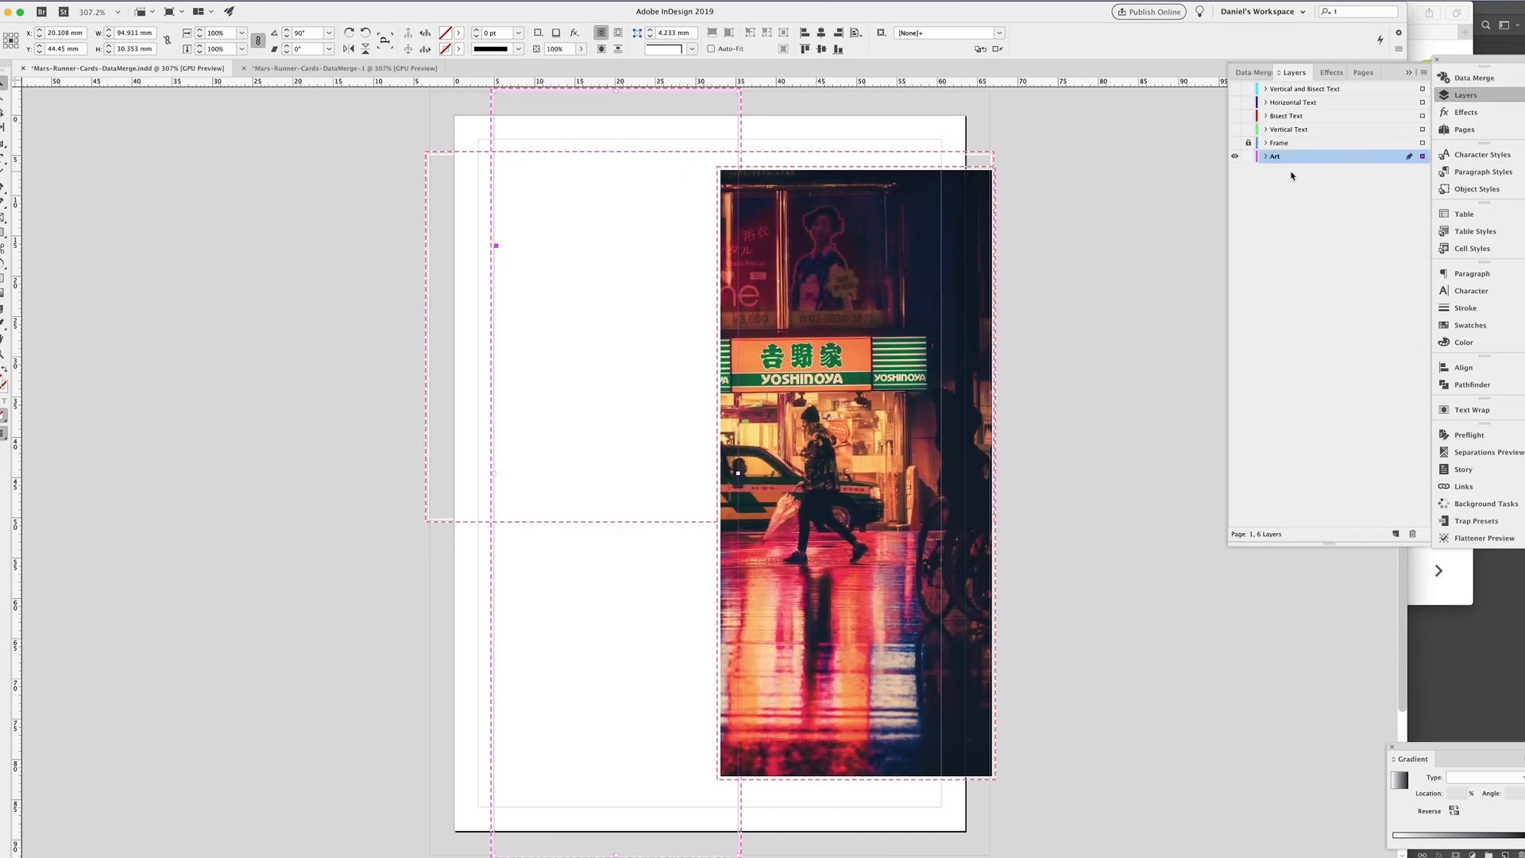
left_click_drag(1234, 143, 1236, 89)
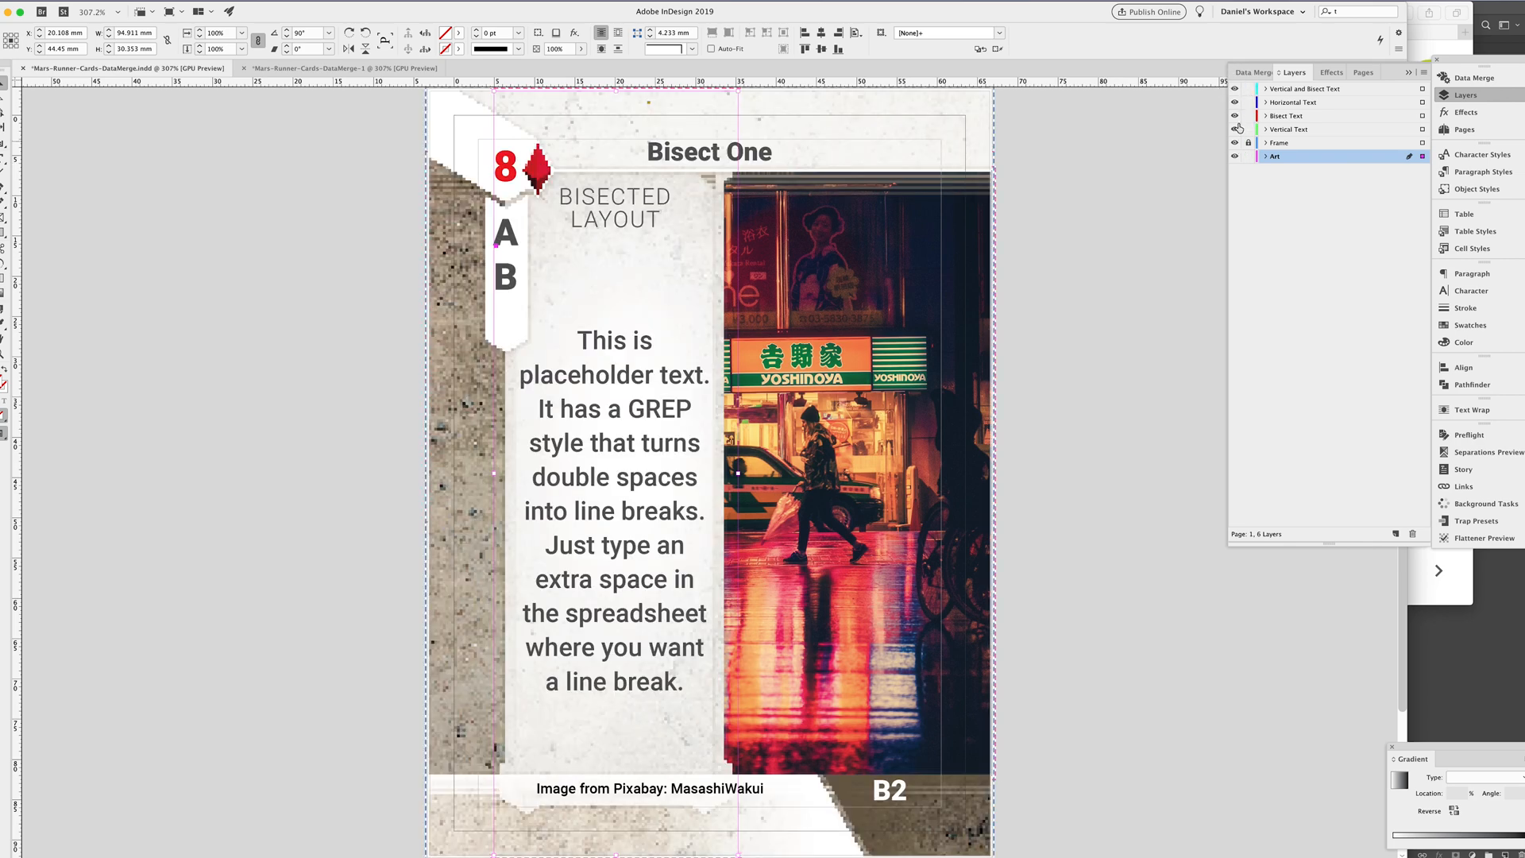
left_click(1149, 348)
key("w")
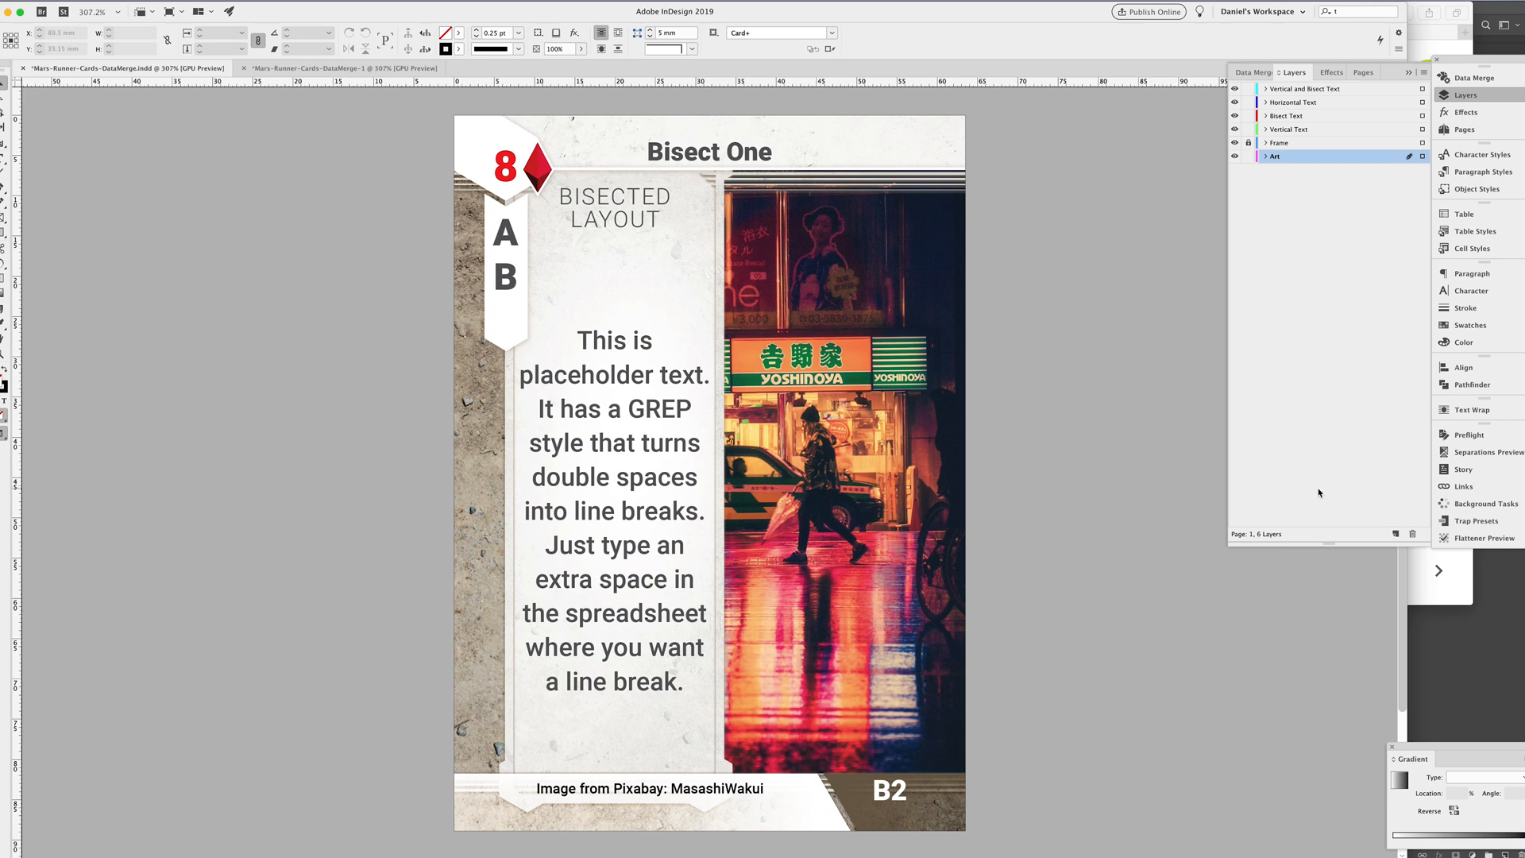
Switch to the Google Sheet in Safari and change the Title in row 9 to "Bisect Two"
key("super+Tab")
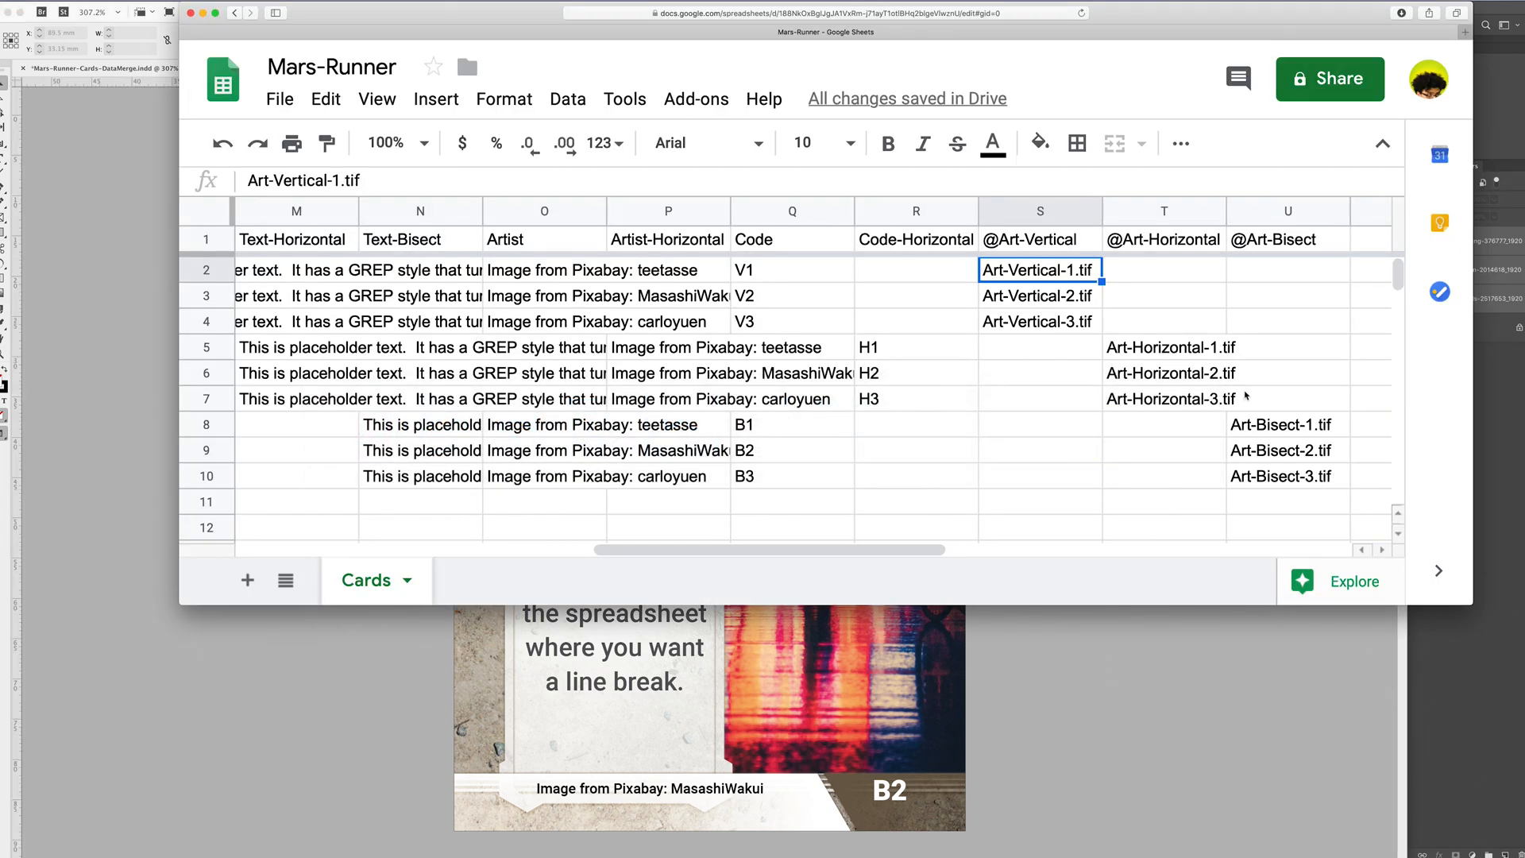
left_click(1023, 451)
key("Right")
key("Right")
key("Right")
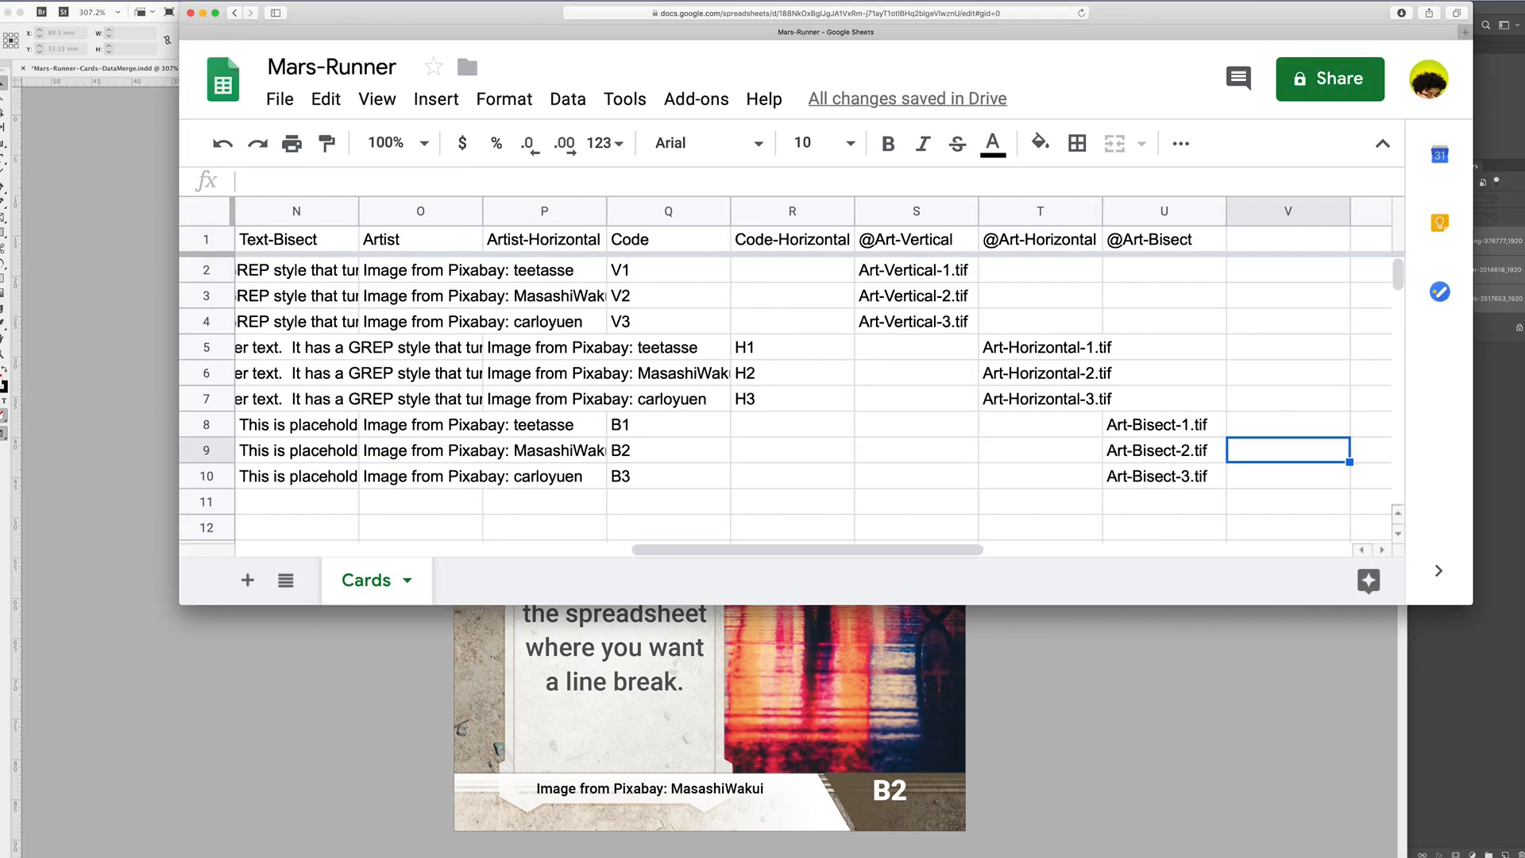
key("Left")
key("Left")
key("Left")
key("Left")
key("Left")
key("Left")
key("Left")
key("Left")
key("Left")
key("Left")
key("Left")
key("Left")
key("Left")
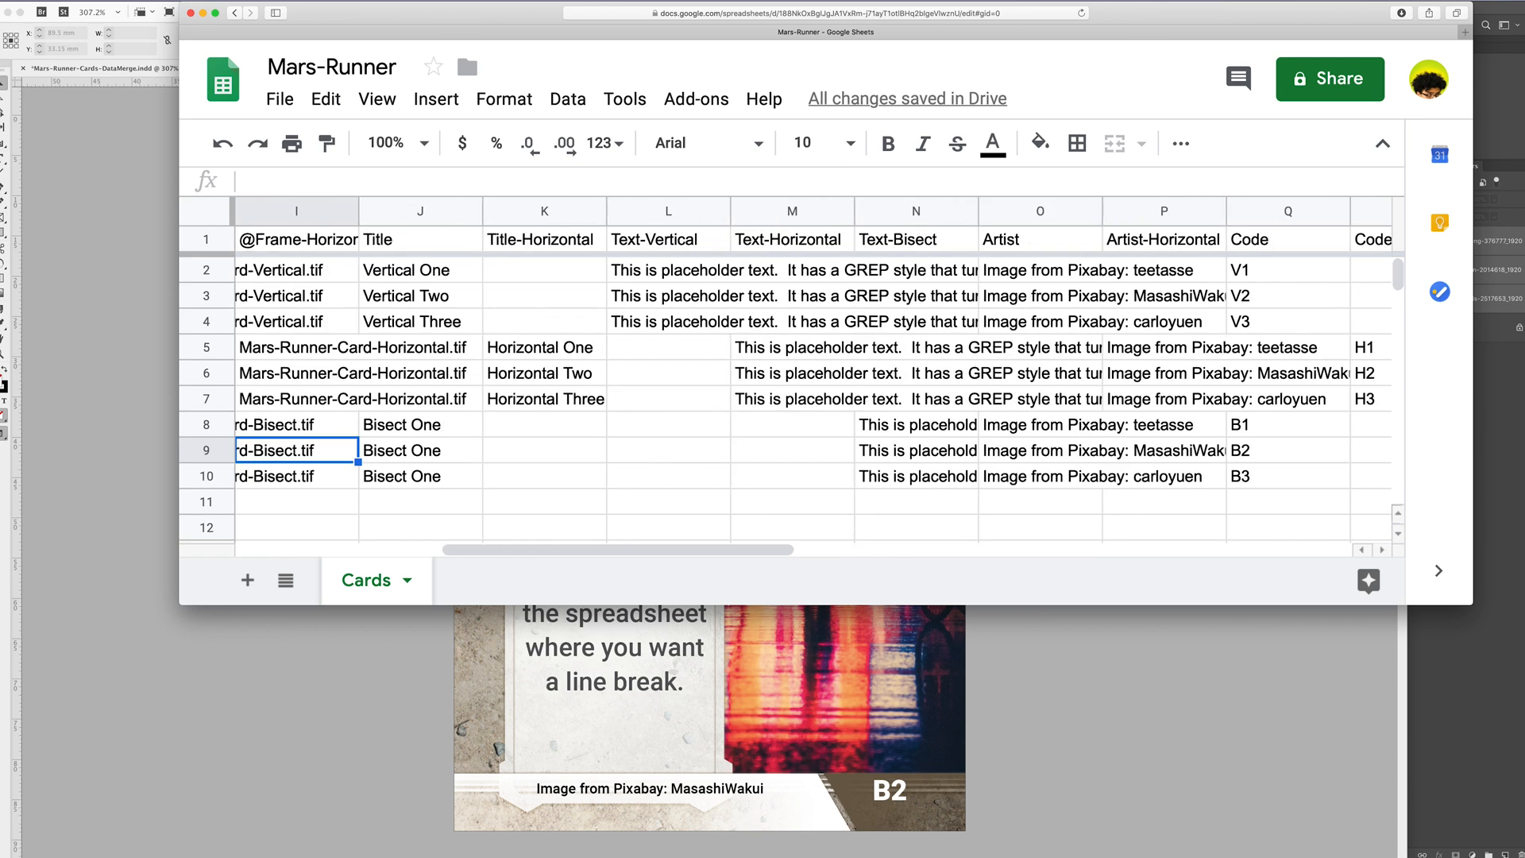
key("Right")
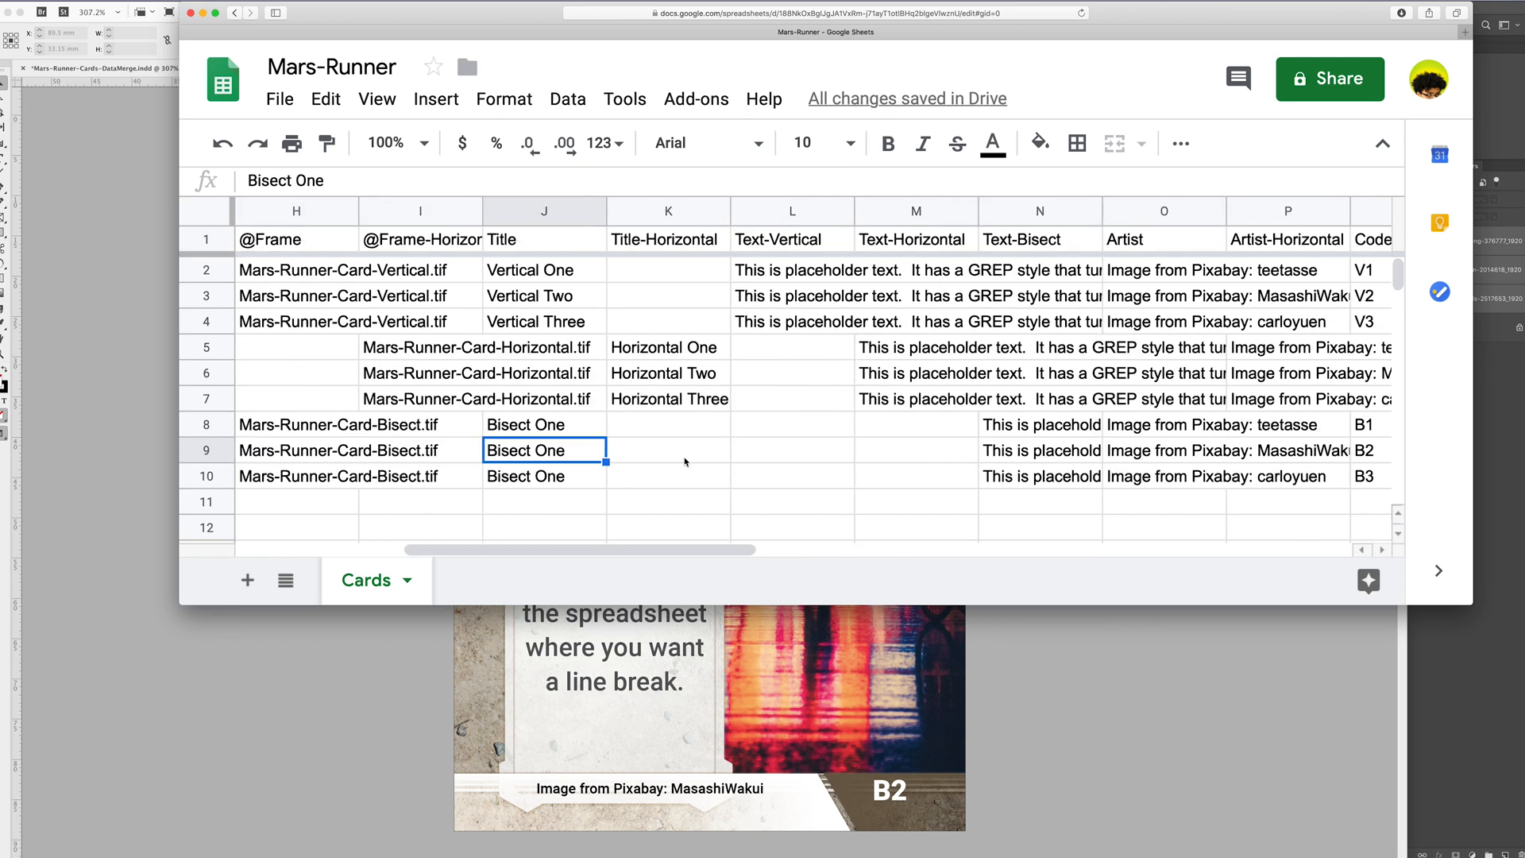
double_click(550, 451)
double_click(550, 450)
type("Two")
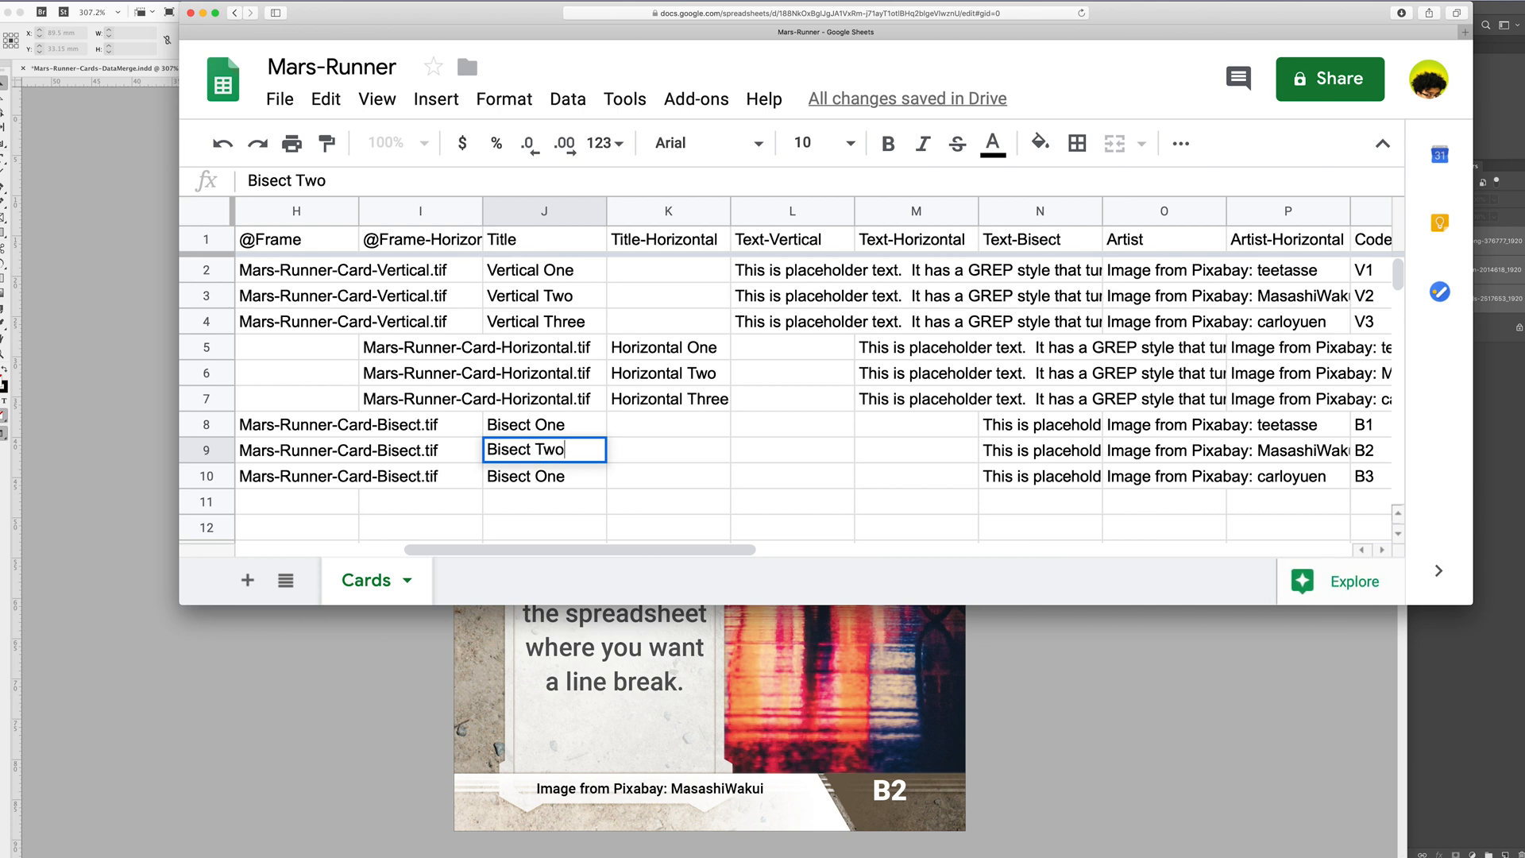
key("Return")
Change the Title in row 10 to "Bisect Three"
double_click(550, 475)
double_click(550, 475)
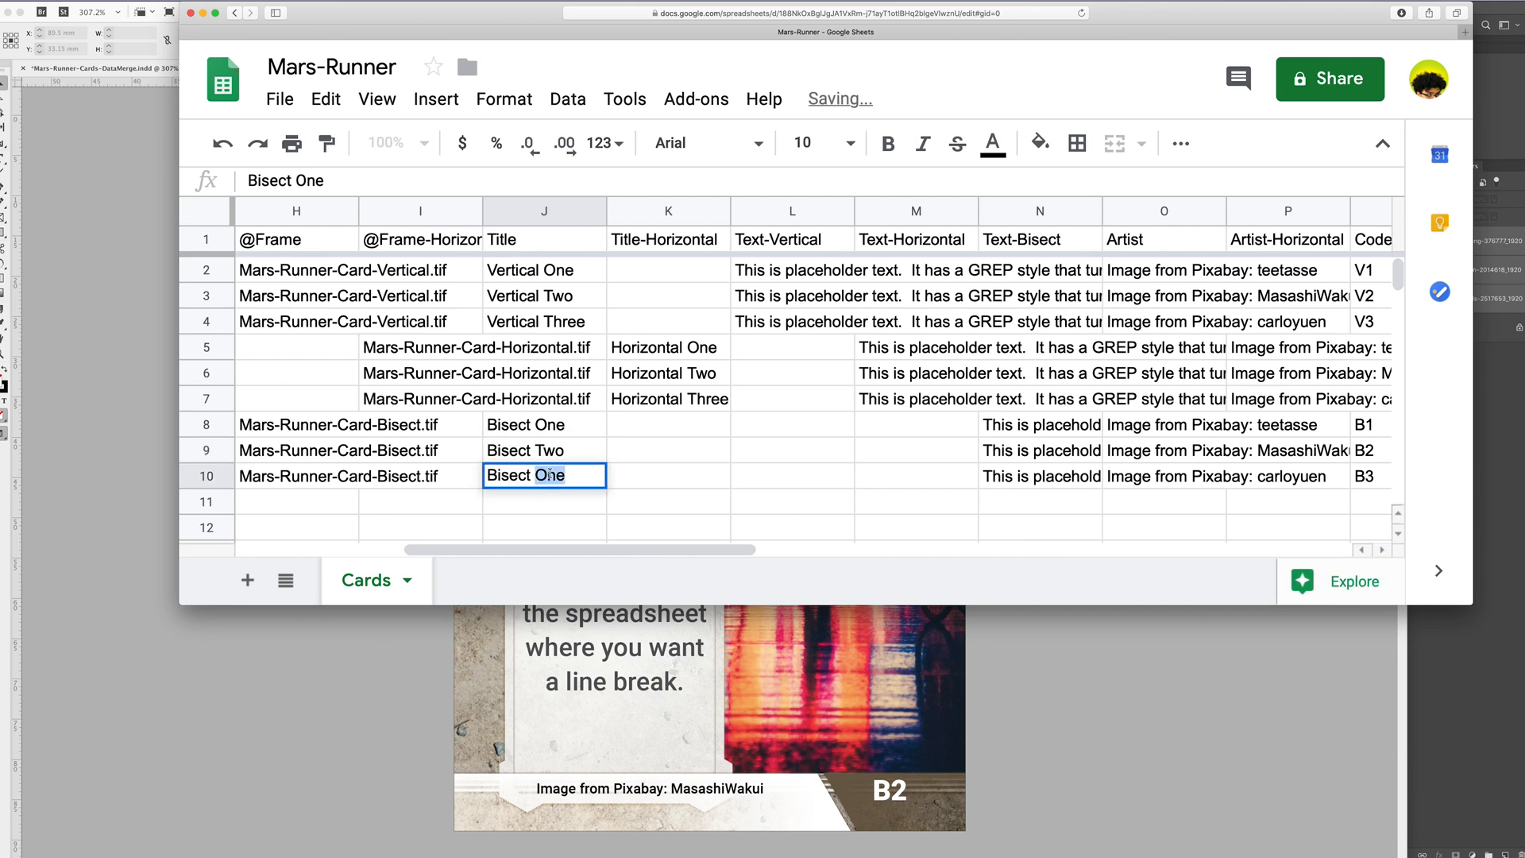
type("Three")
left_click(547, 430)
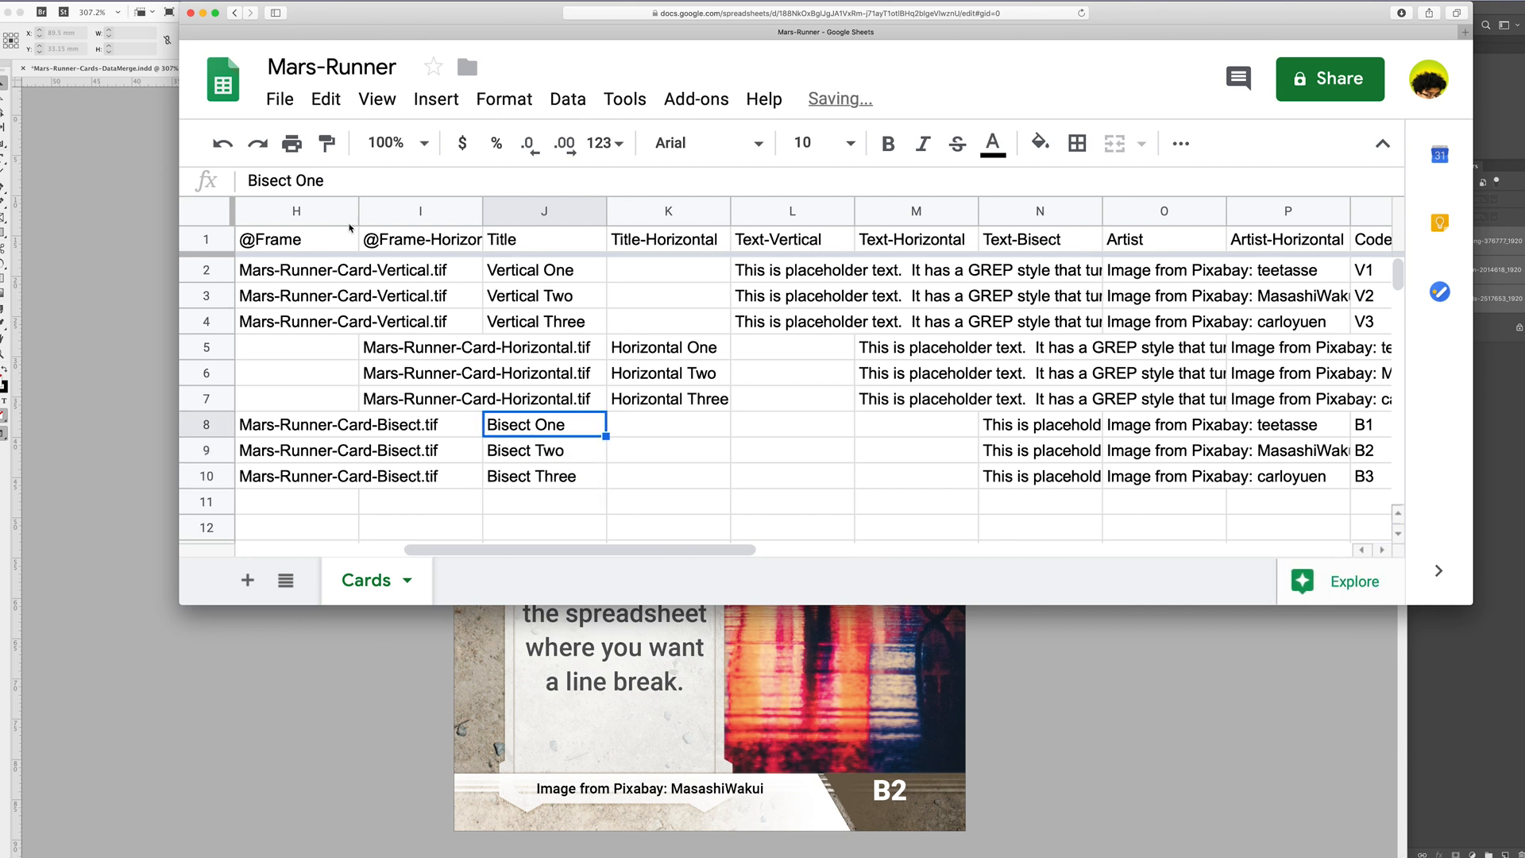
Download the current sheet as comma-separated values, replacing the existing "Mars-Runner - Cards.csv" in the Support folder
left_click(278, 98)
mouse_move(410, 374)
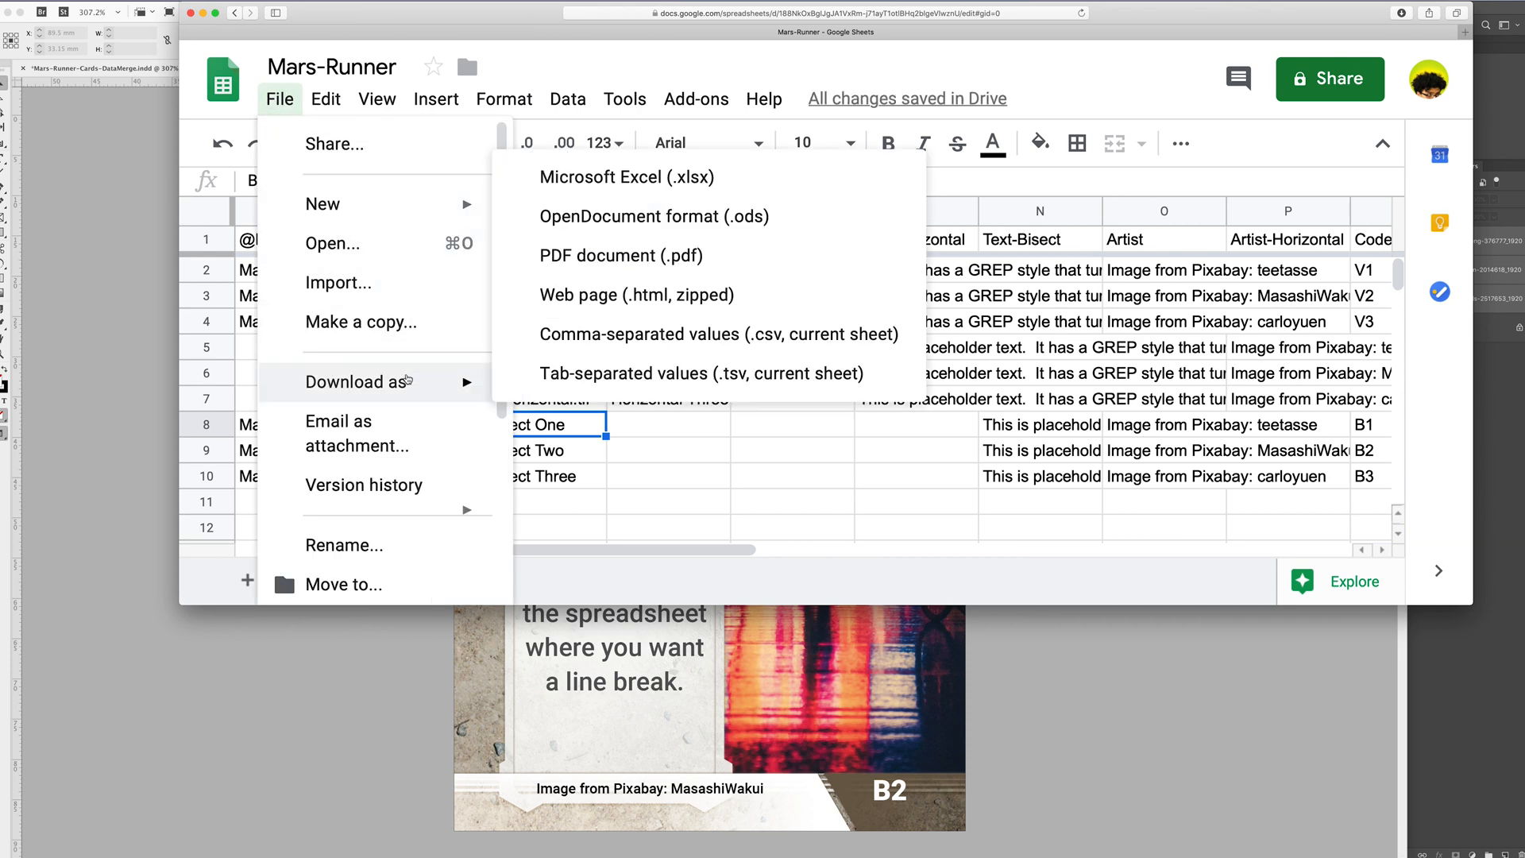
left_click(650, 326)
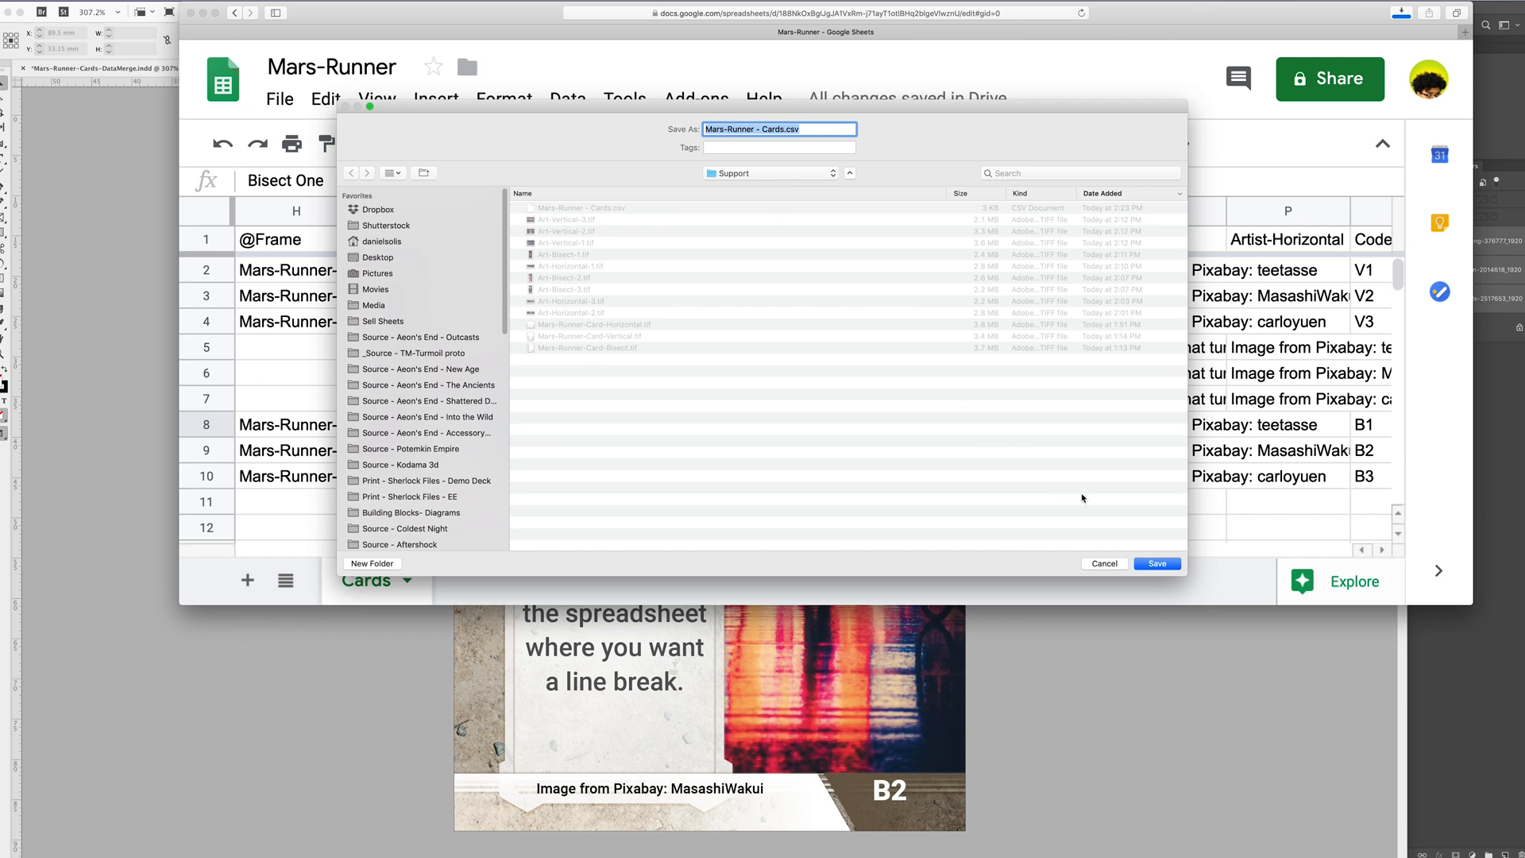
left_click(1157, 561)
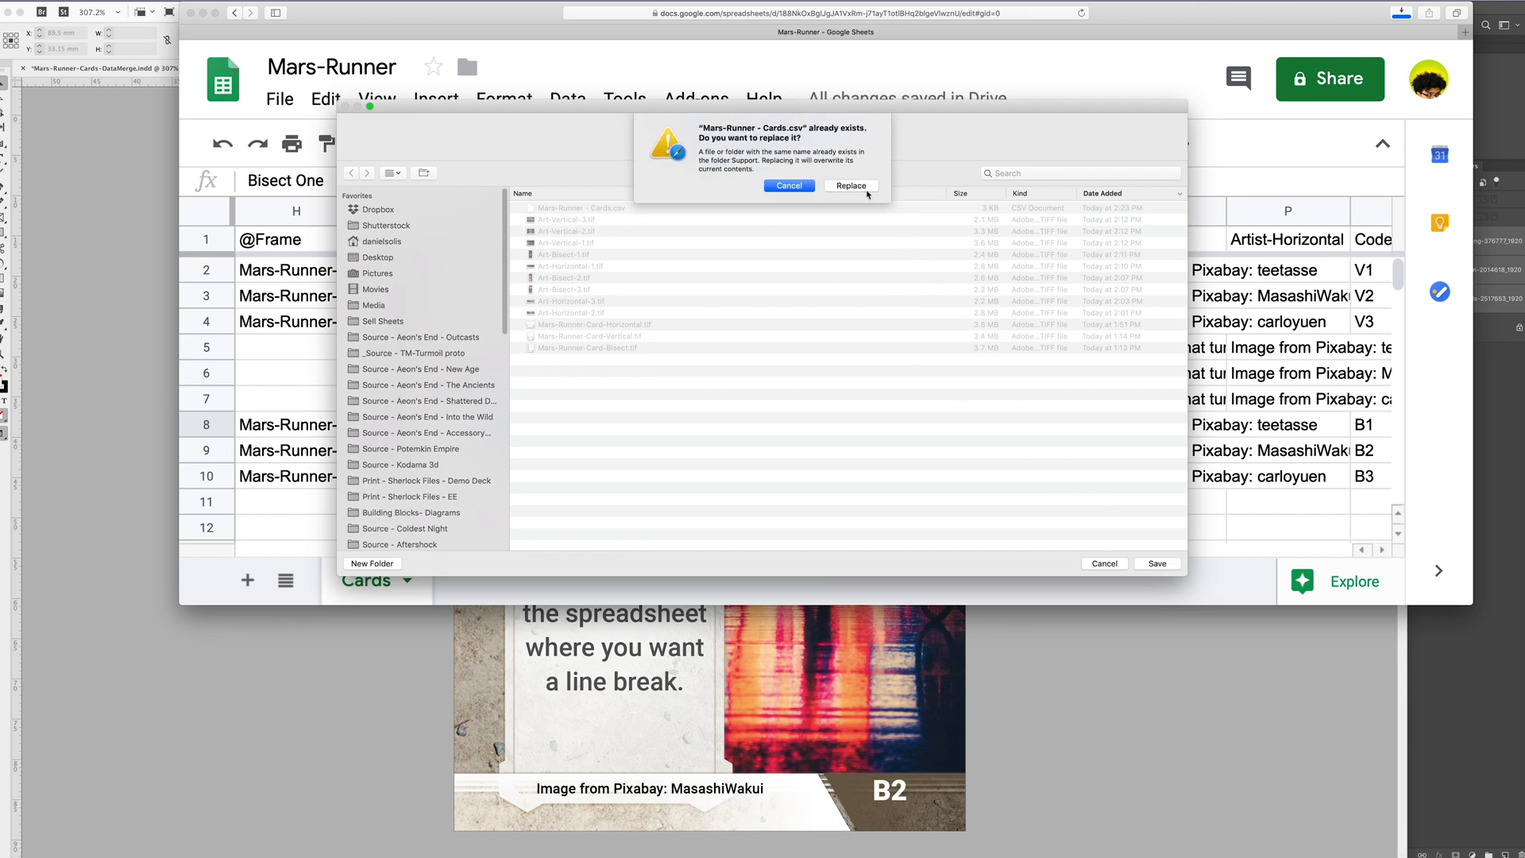
left_click(863, 185)
Switch to InDesign, update the data merge source and turn the record preview back on
key("super+Tab")
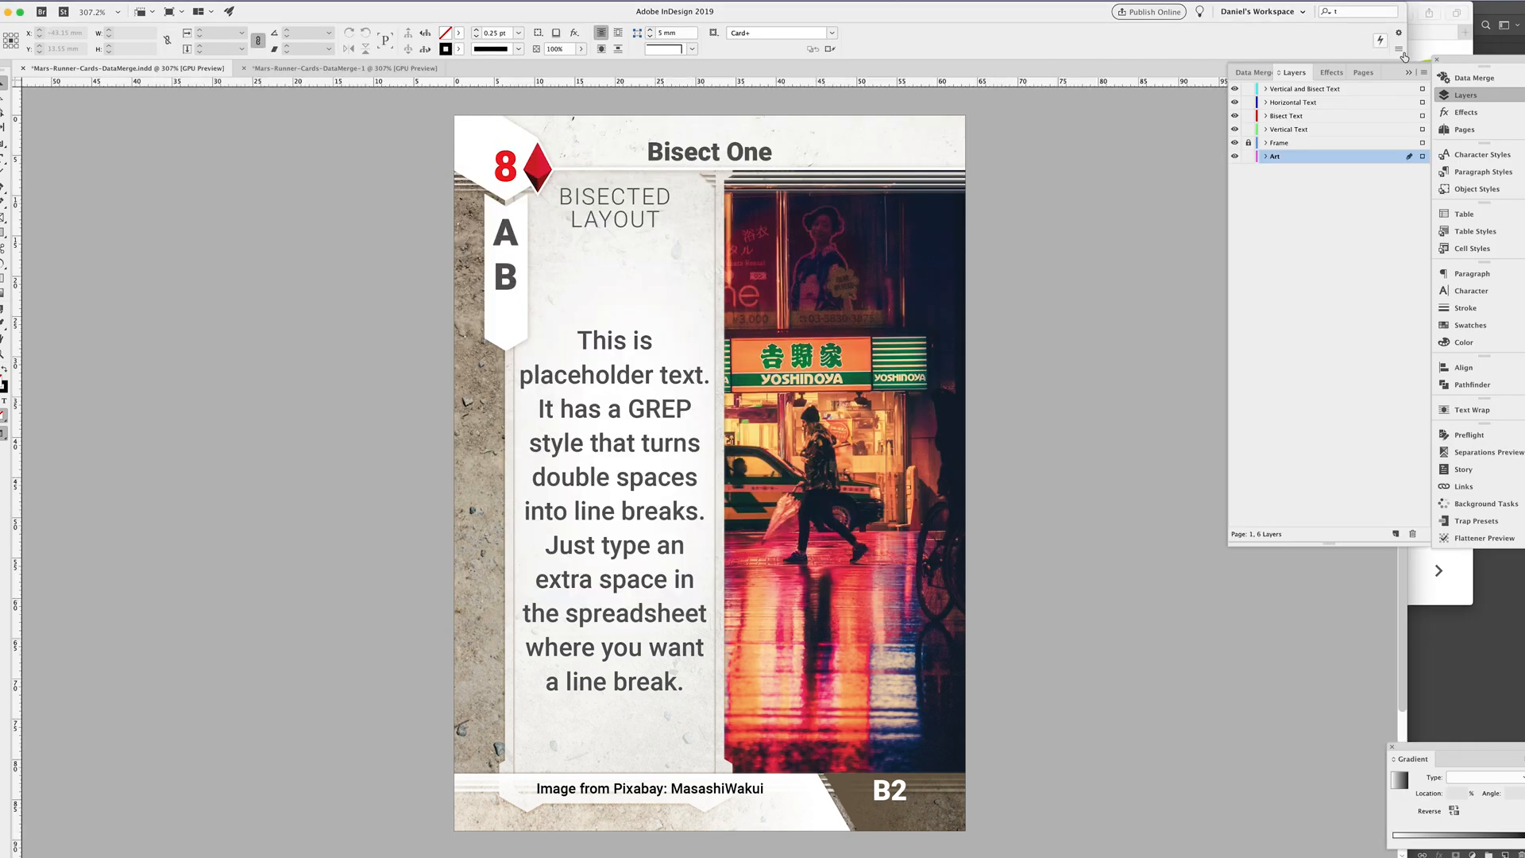
left_click(1450, 79)
left_click(1425, 73)
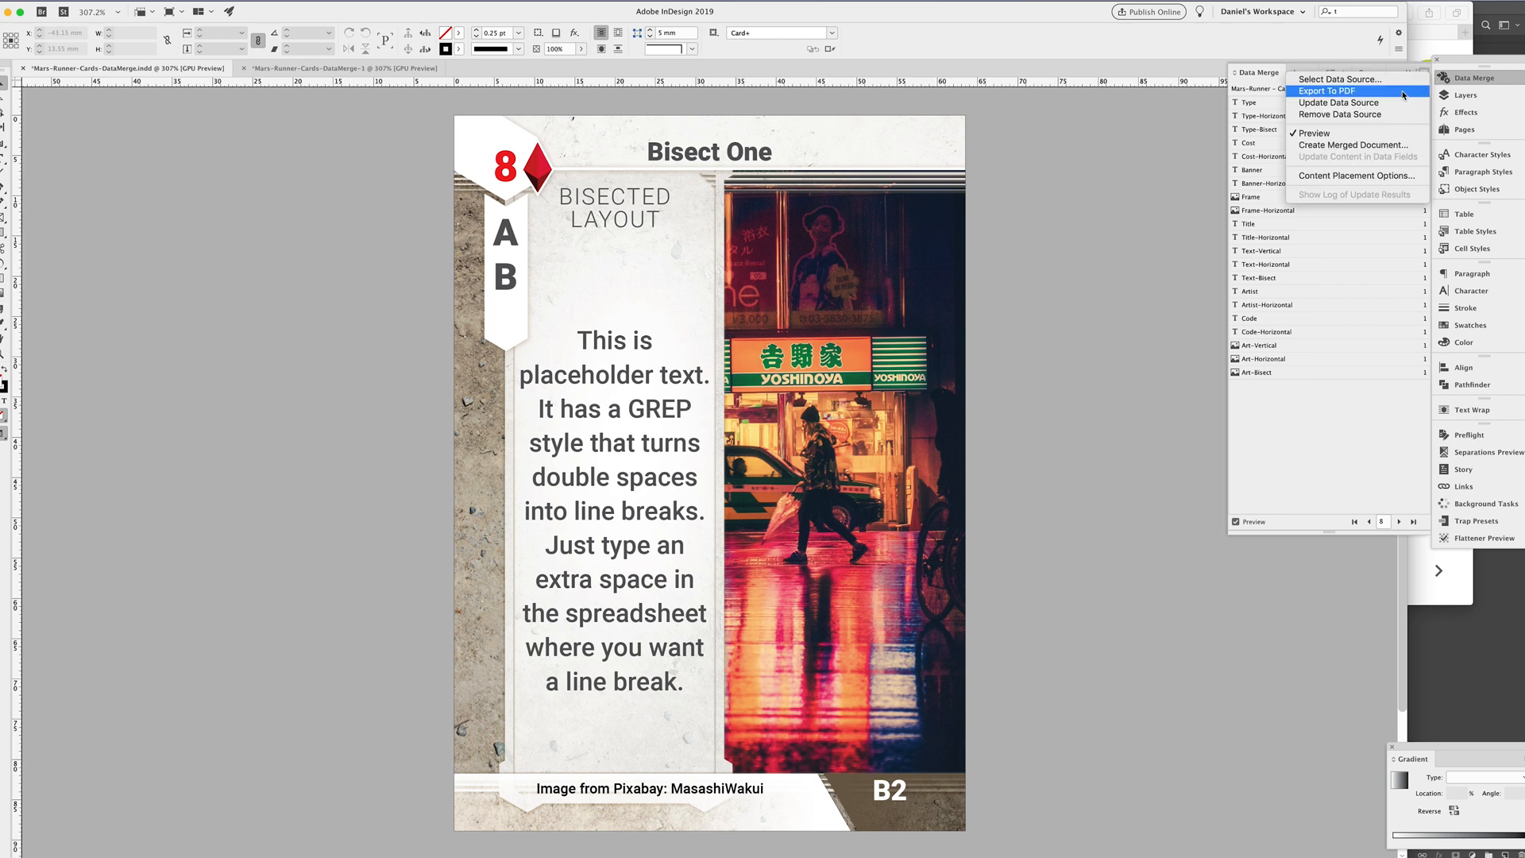
left_click(1397, 108)
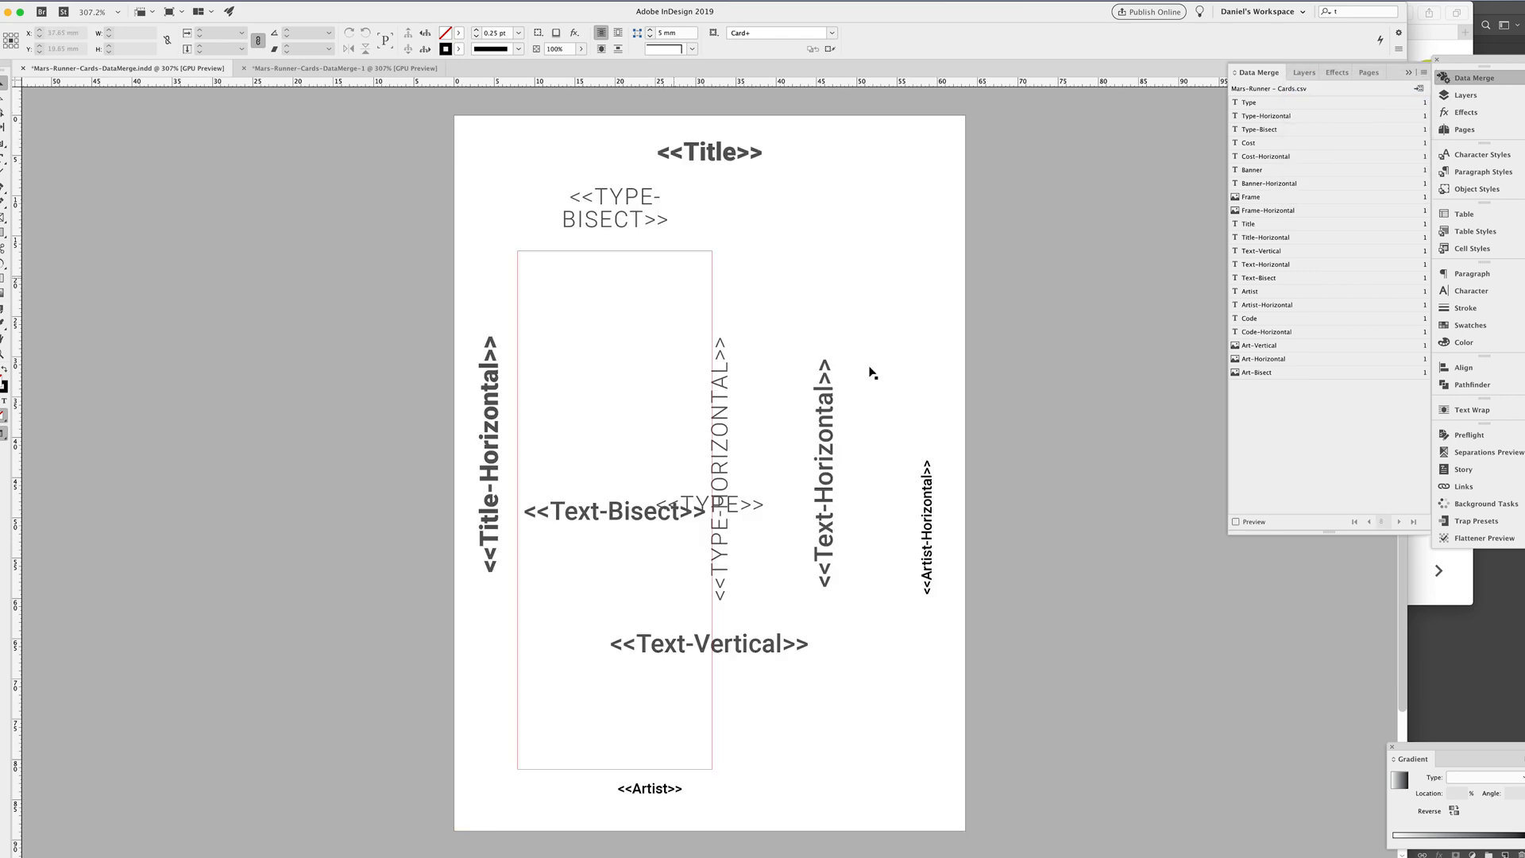
left_click(1236, 522)
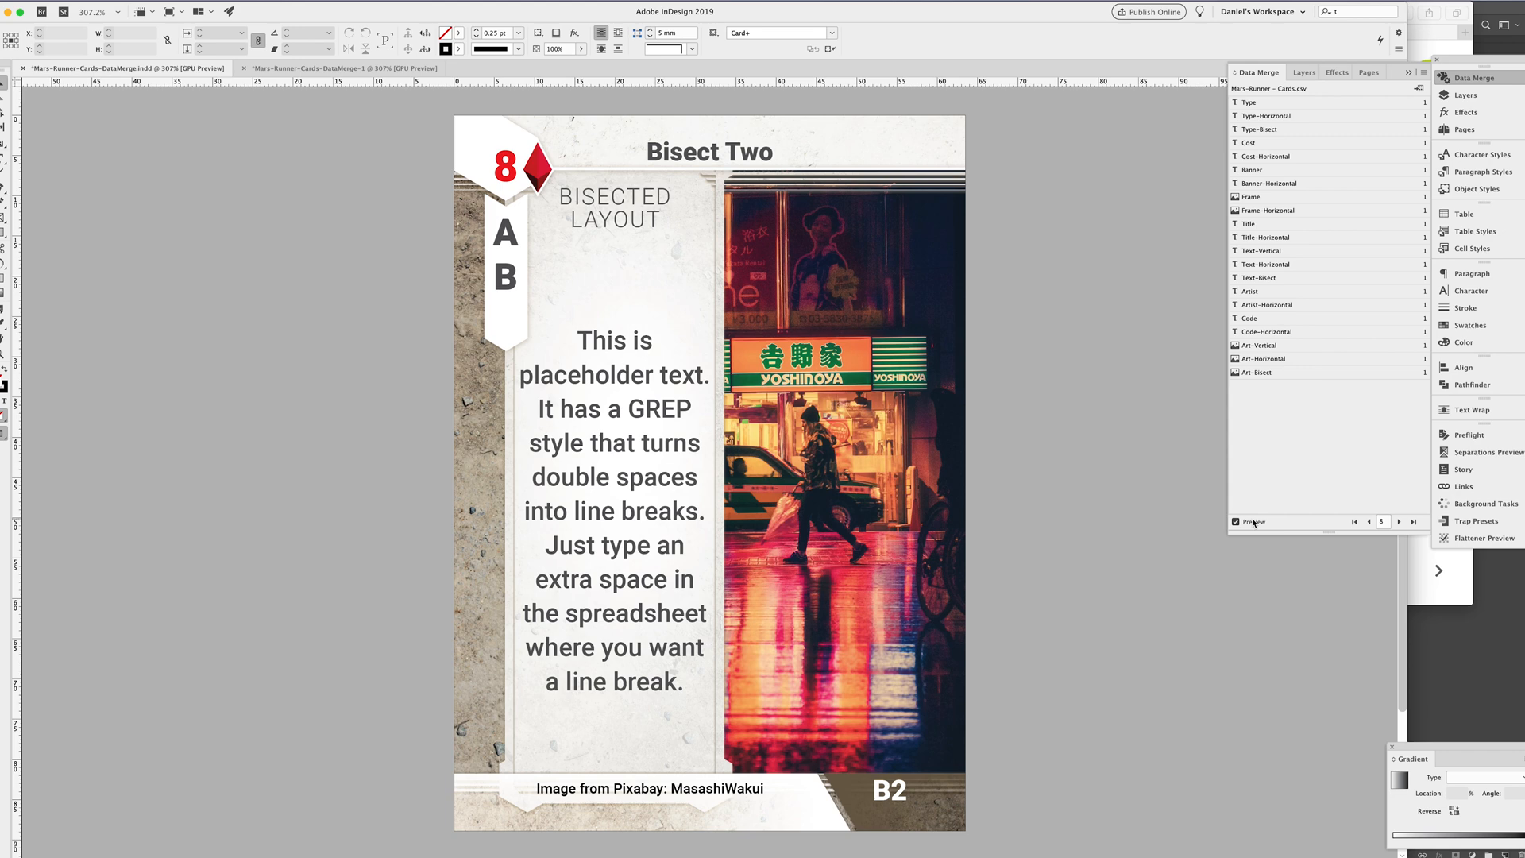
Preview merged records 7 through 9 to check the titles of the bisected cards, and leave nothing selected
left_click(1369, 522)
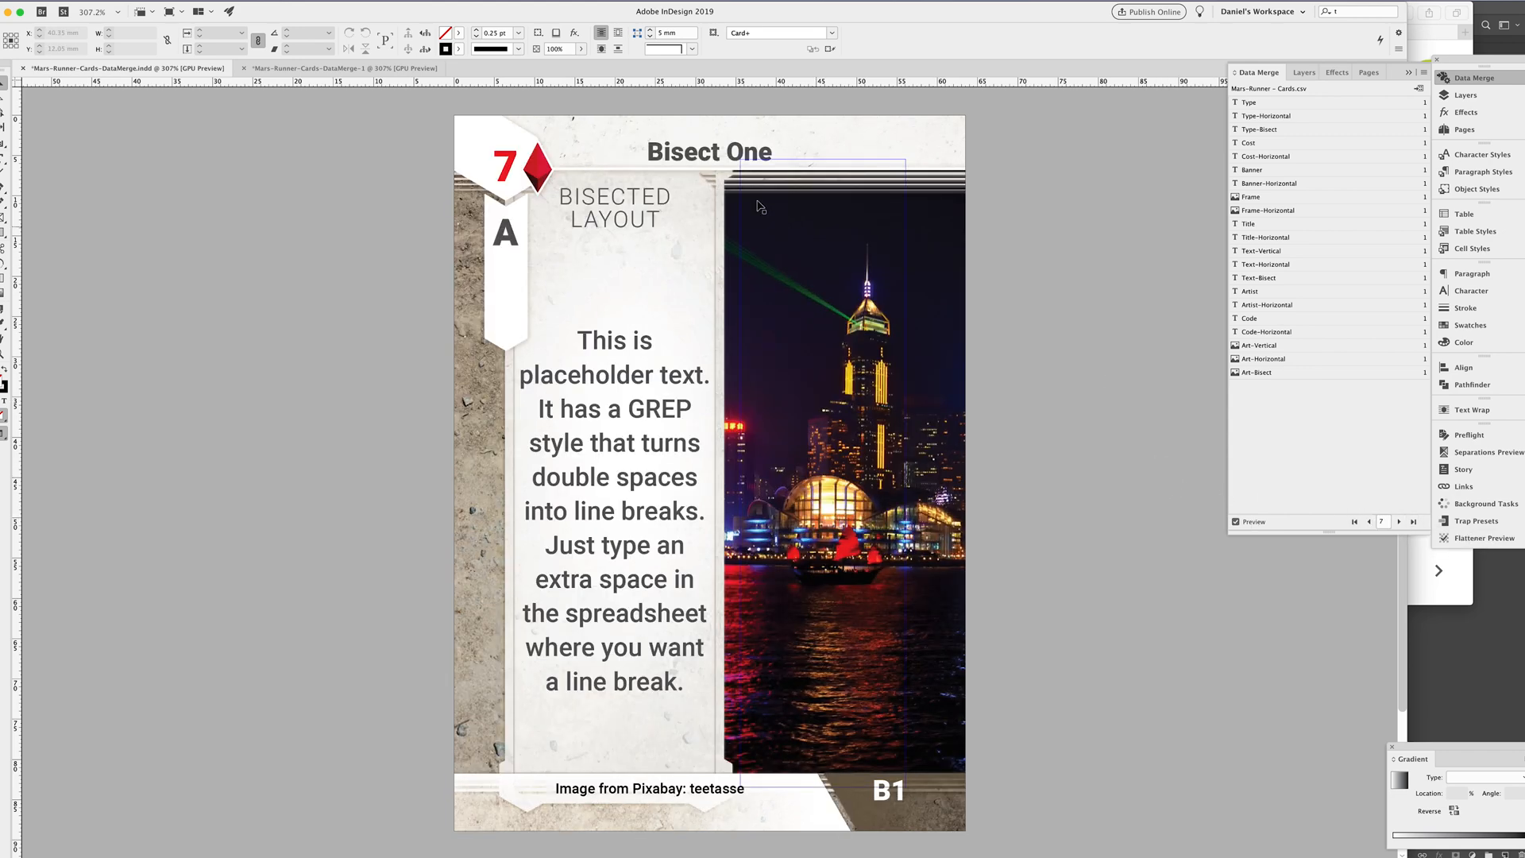
left_click(739, 157)
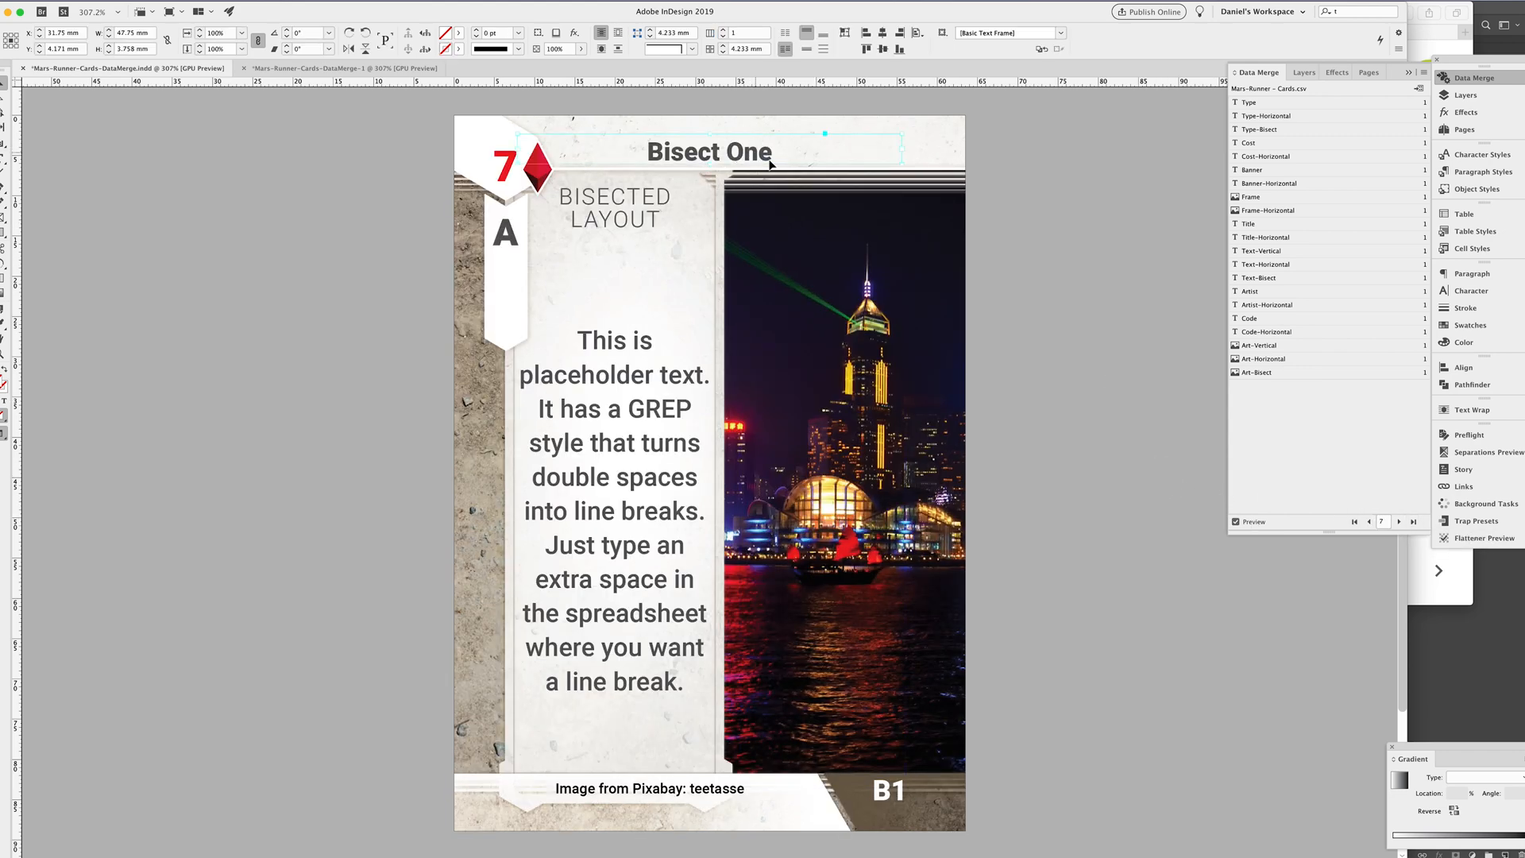
left_click(1399, 522)
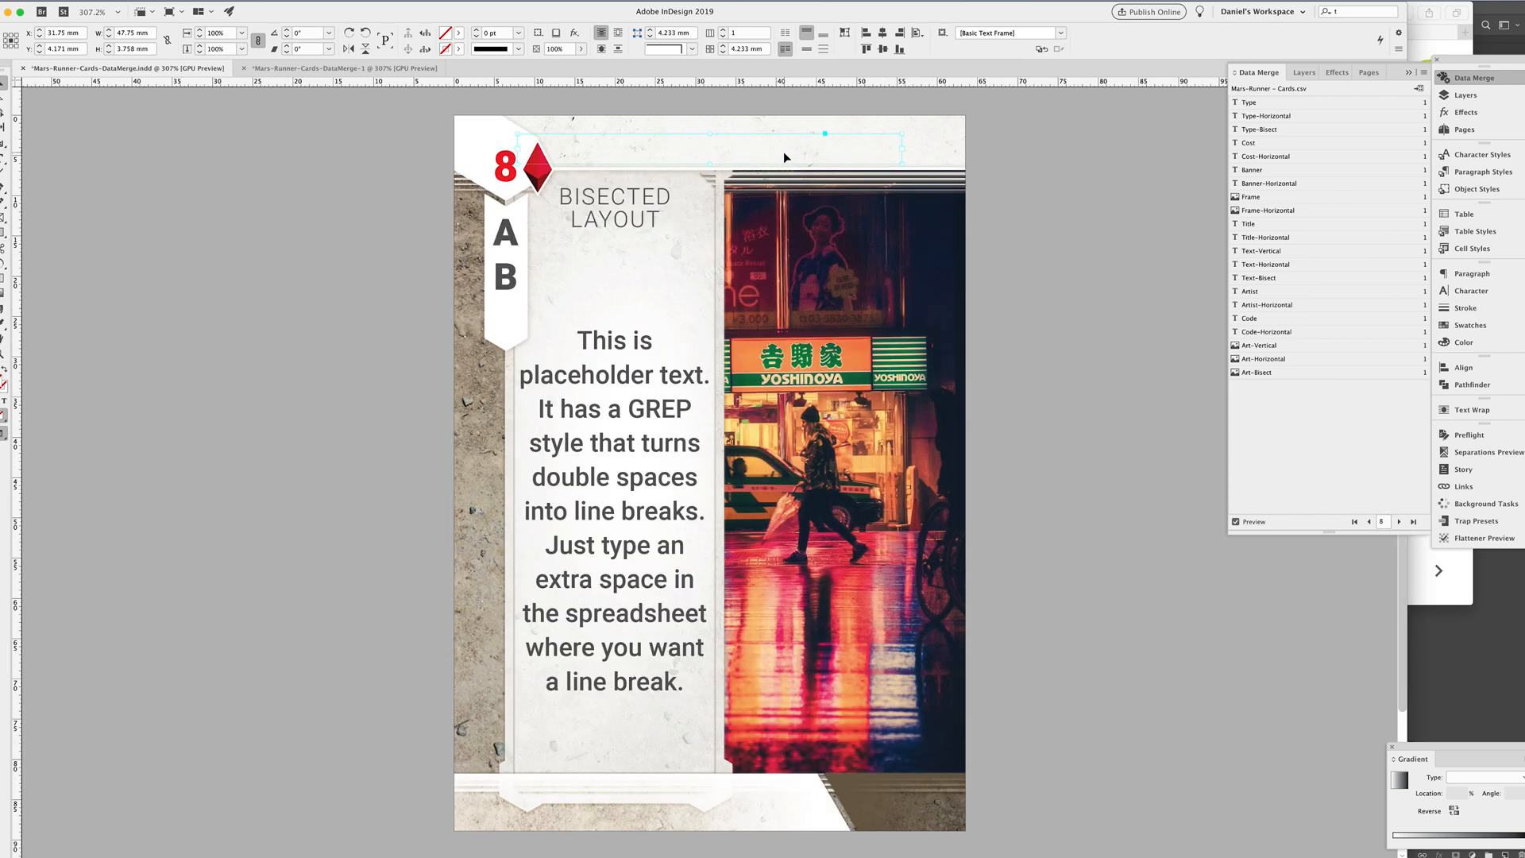
left_click(1399, 522)
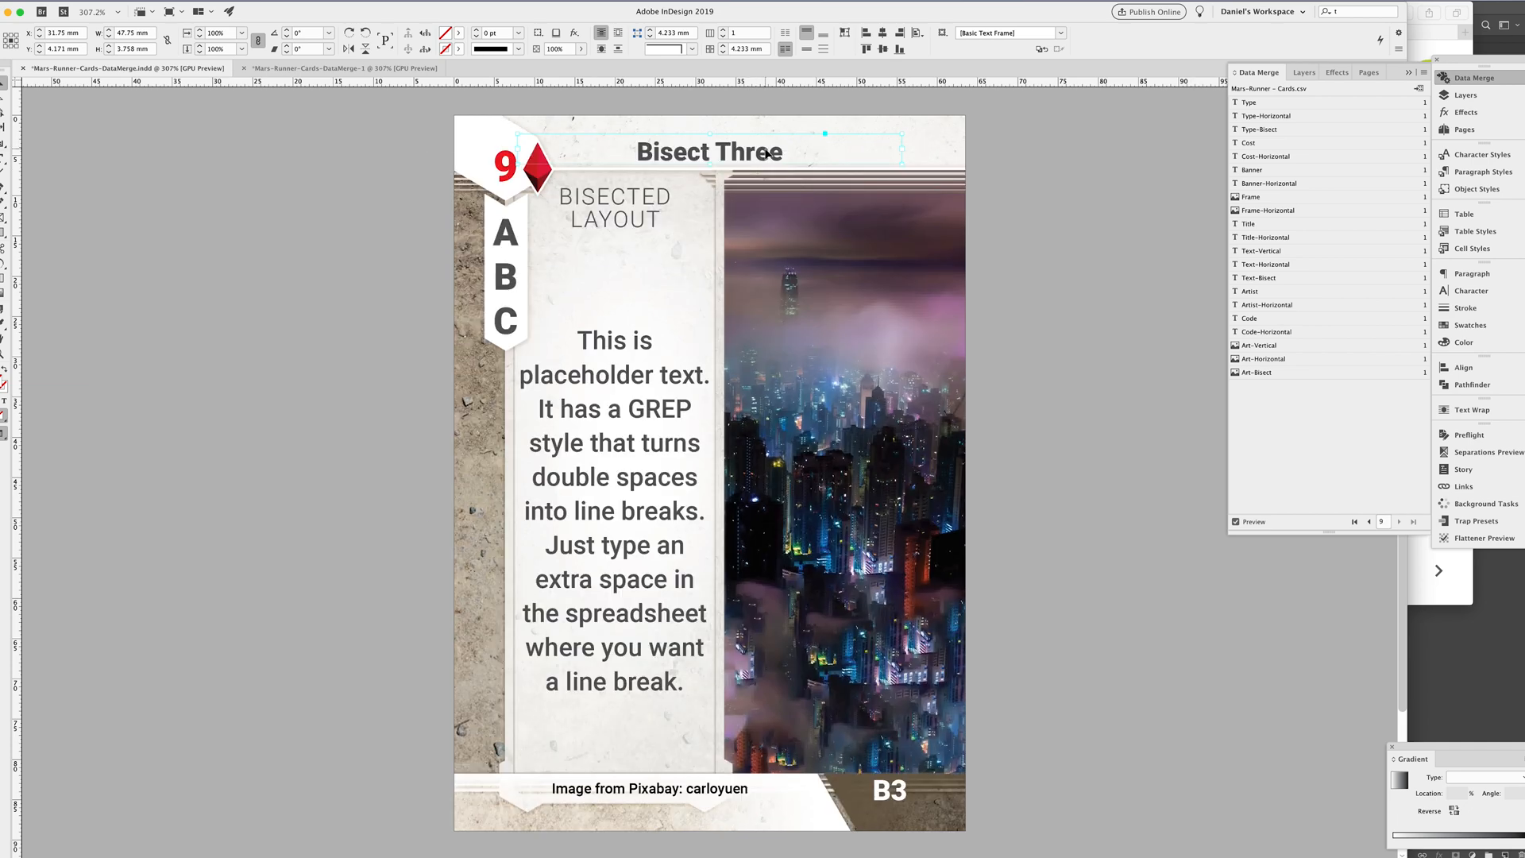
left_click(1160, 332)
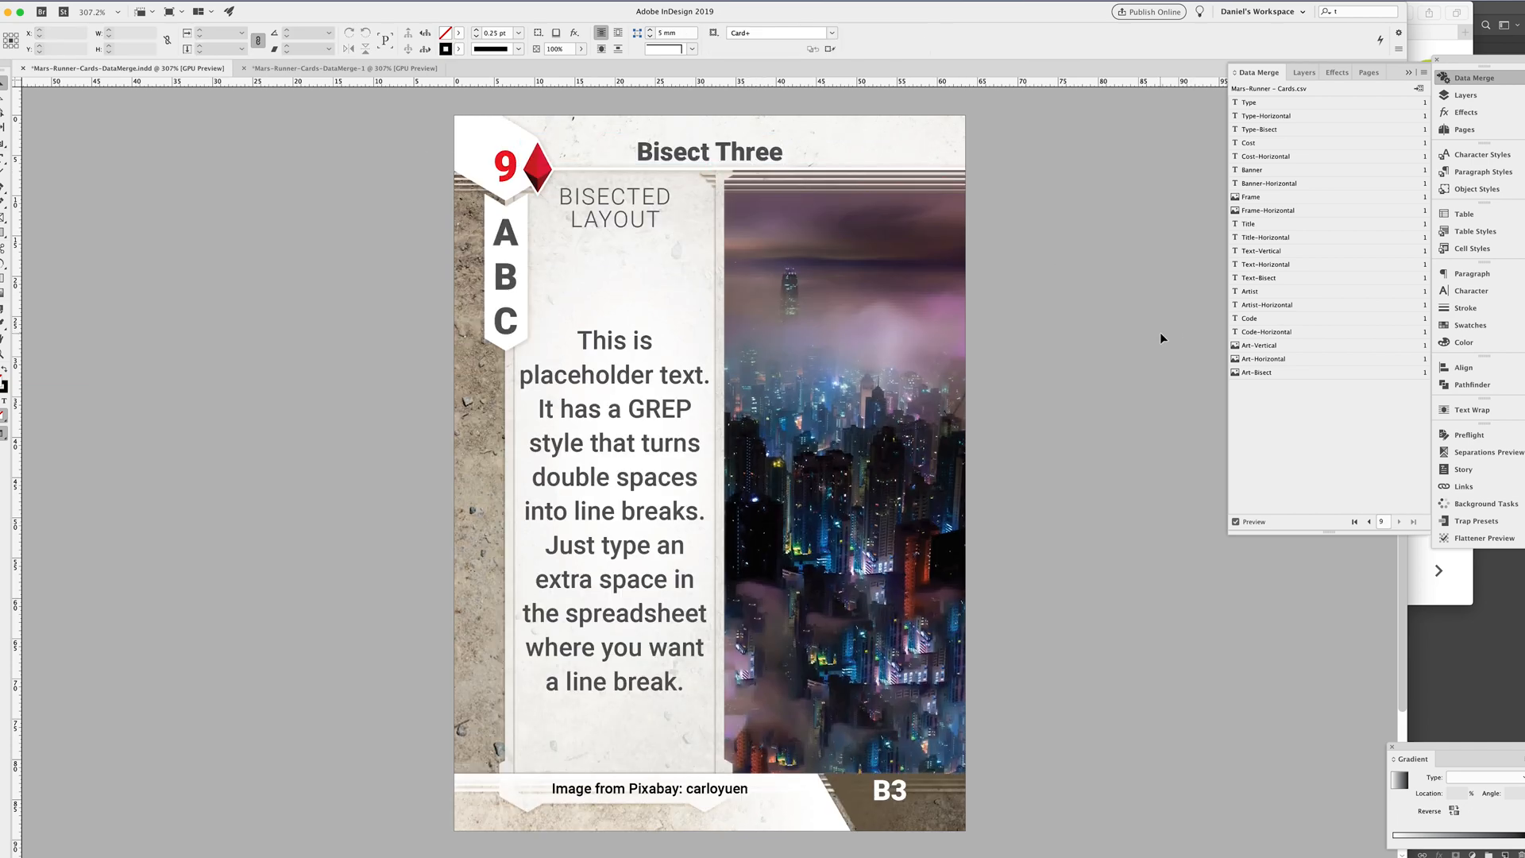